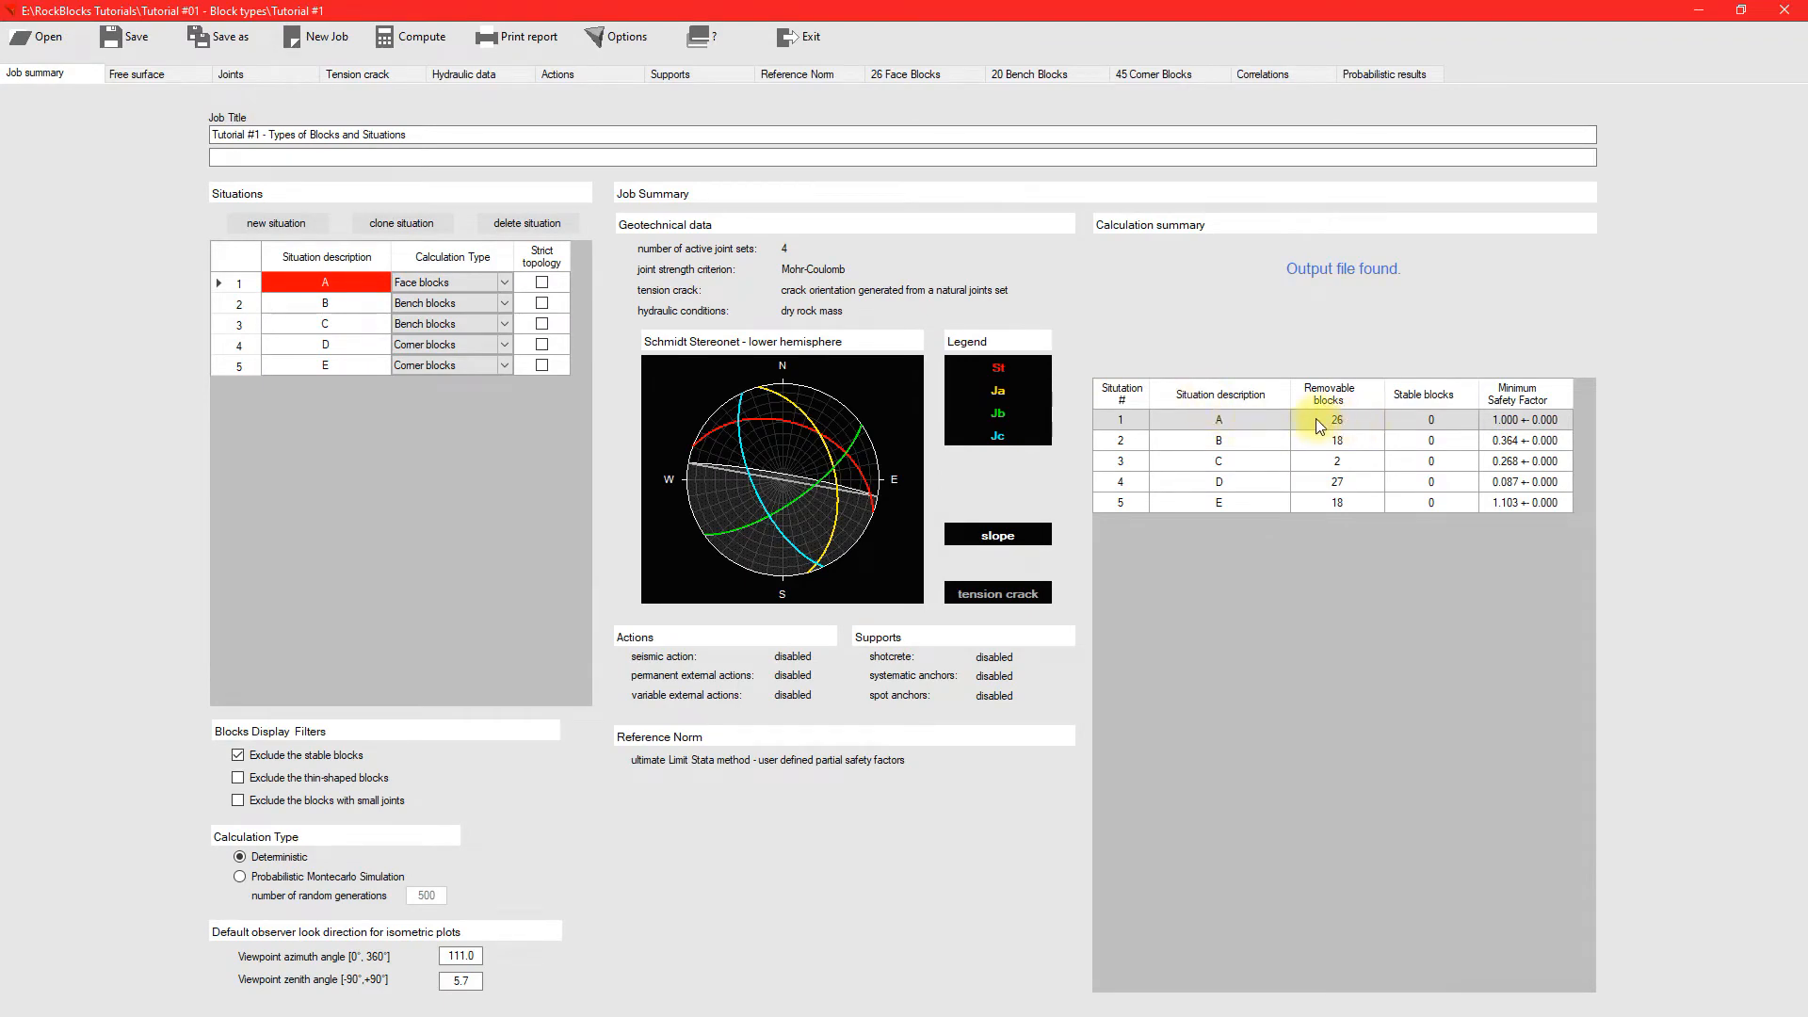
Step: Open the face block results with the full shape list, and examine three-joint shapes 1, 3, 5 and 7 of situation A in 3D
click(921, 76)
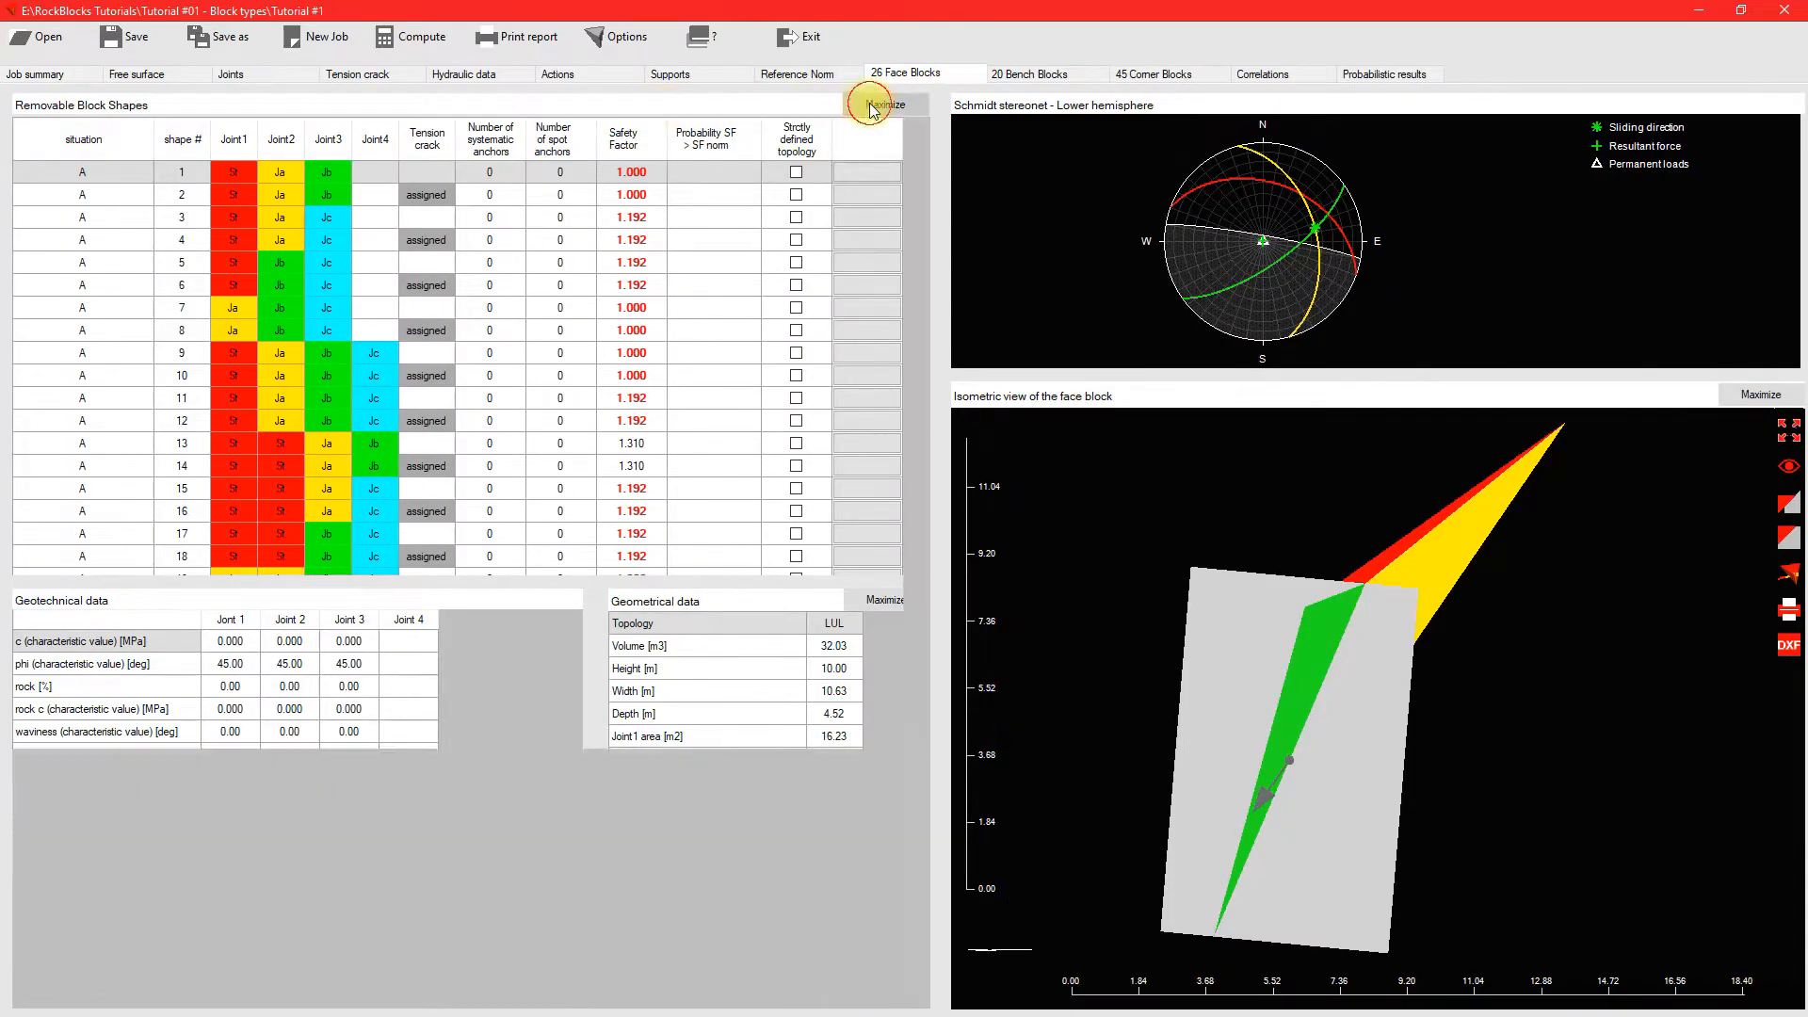
click(870, 105)
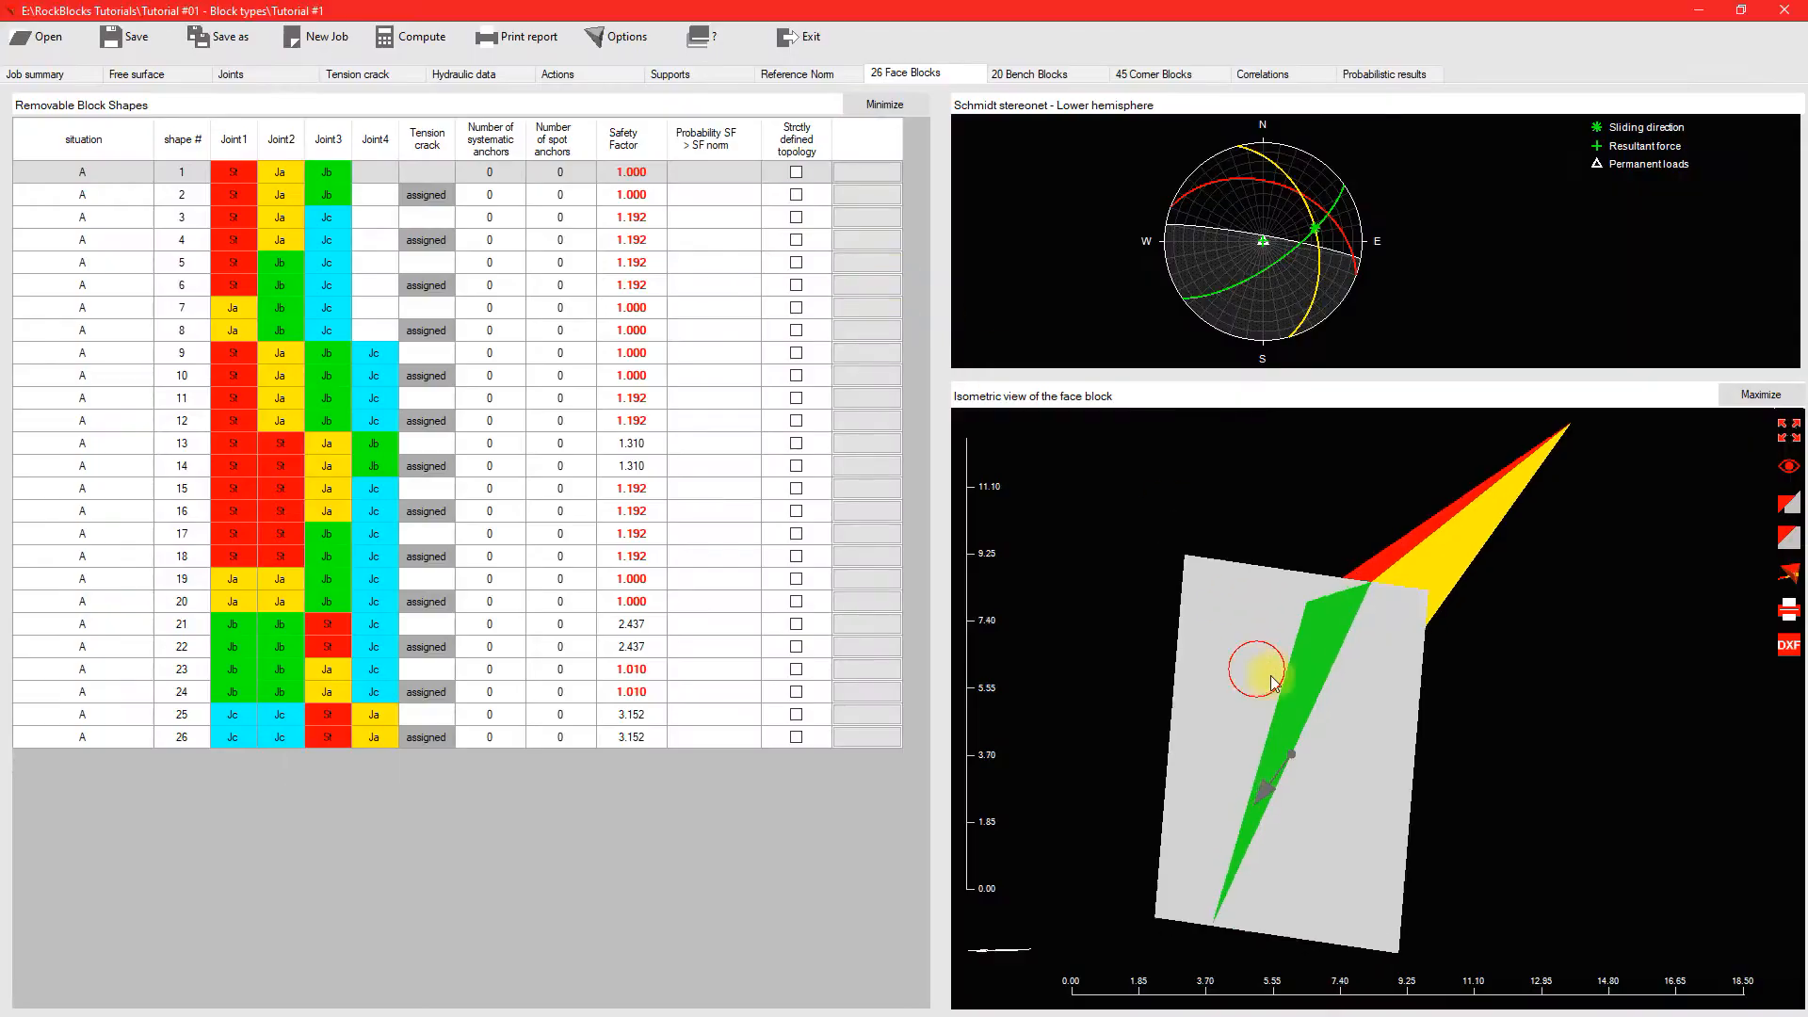
drag(1263, 666, 1365, 659)
click(145, 218)
mouse_move(1556, 680)
mouse_down()
mouse_move(1437, 670)
mouse_move(1315, 702)
mouse_move(1131, 661)
mouse_move(1090, 772)
mouse_move(1158, 918)
mouse_move(1359, 882)
mouse_move(1538, 663)
mouse_up()
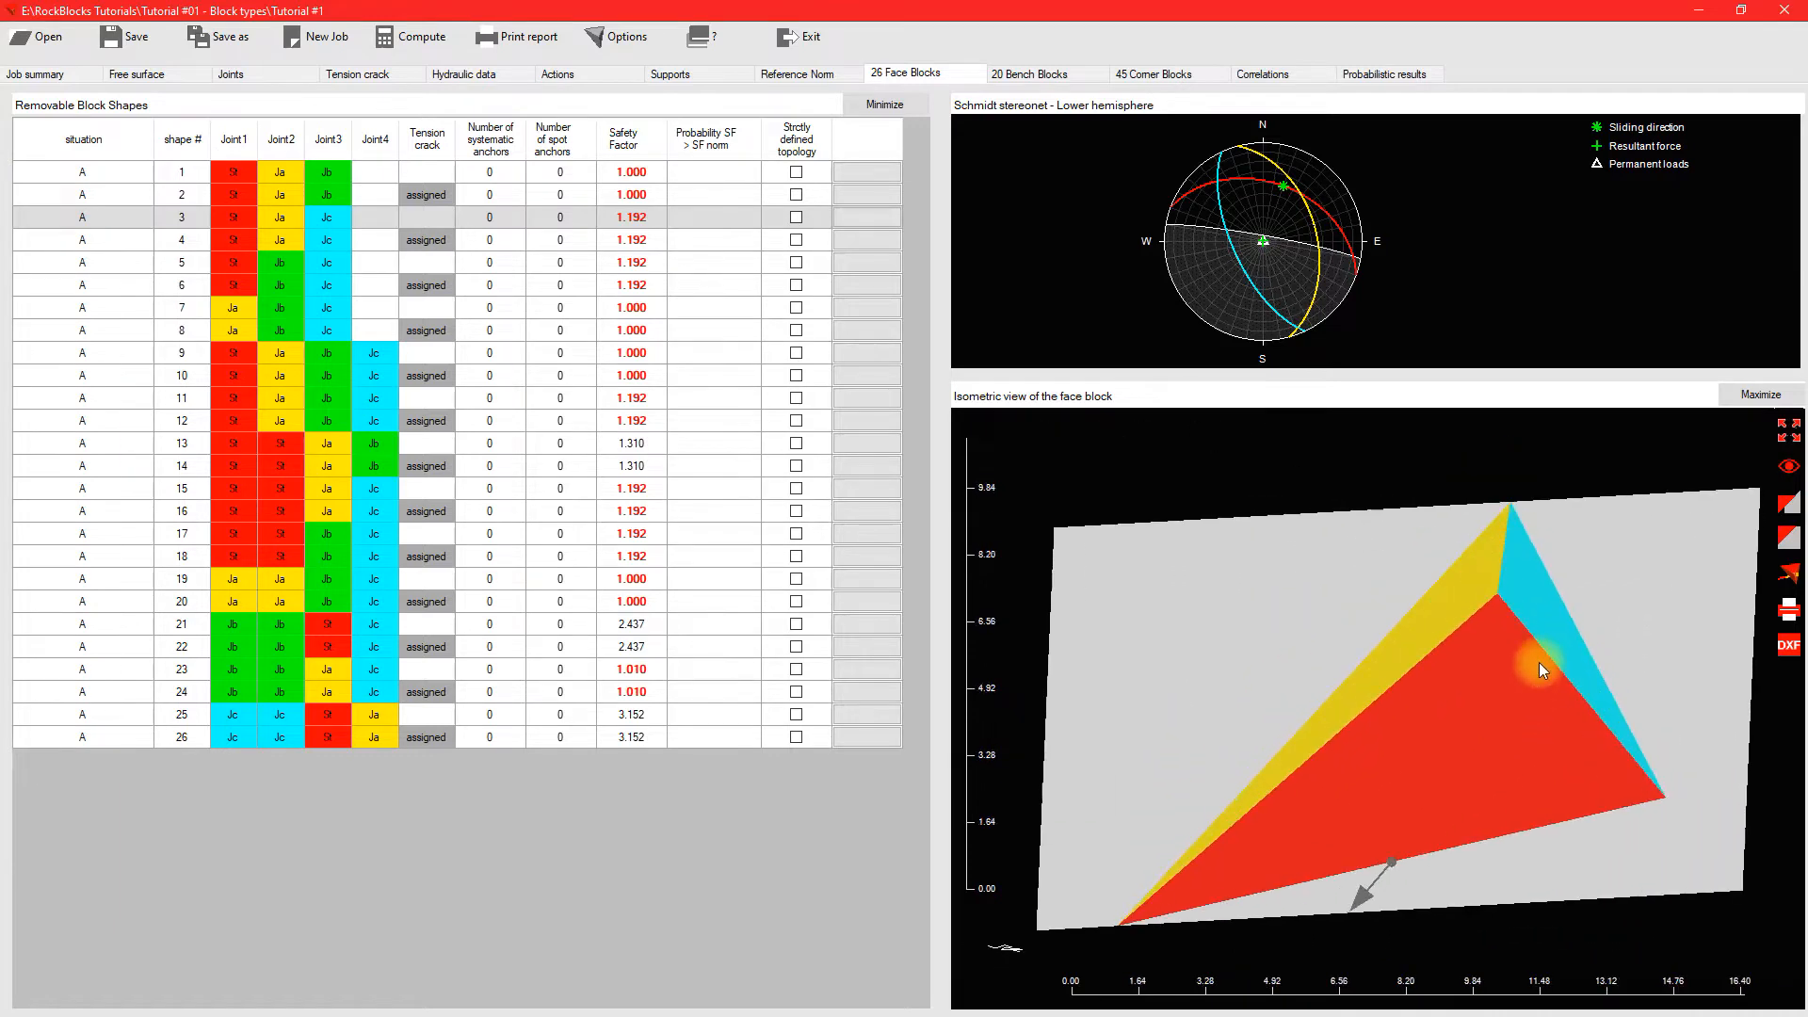
click(153, 263)
drag(1387, 603, 1177, 584)
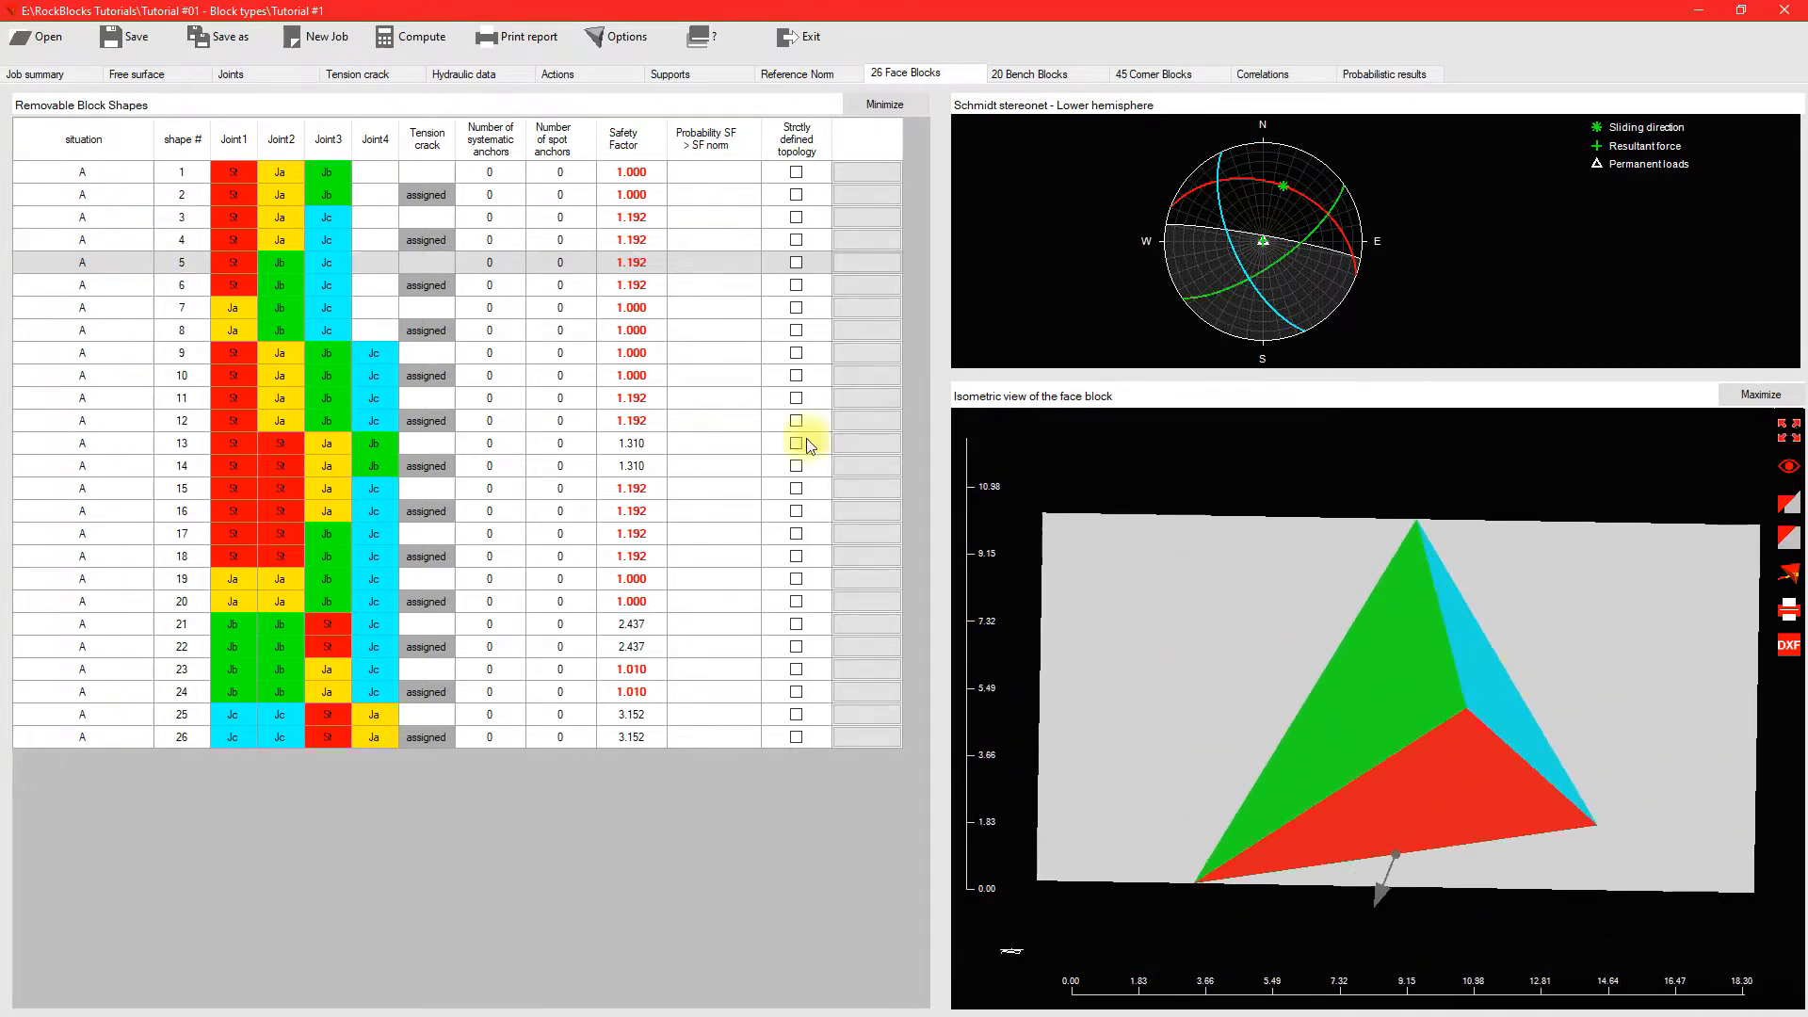
click(132, 307)
drag(1680, 679, 1691, 746)
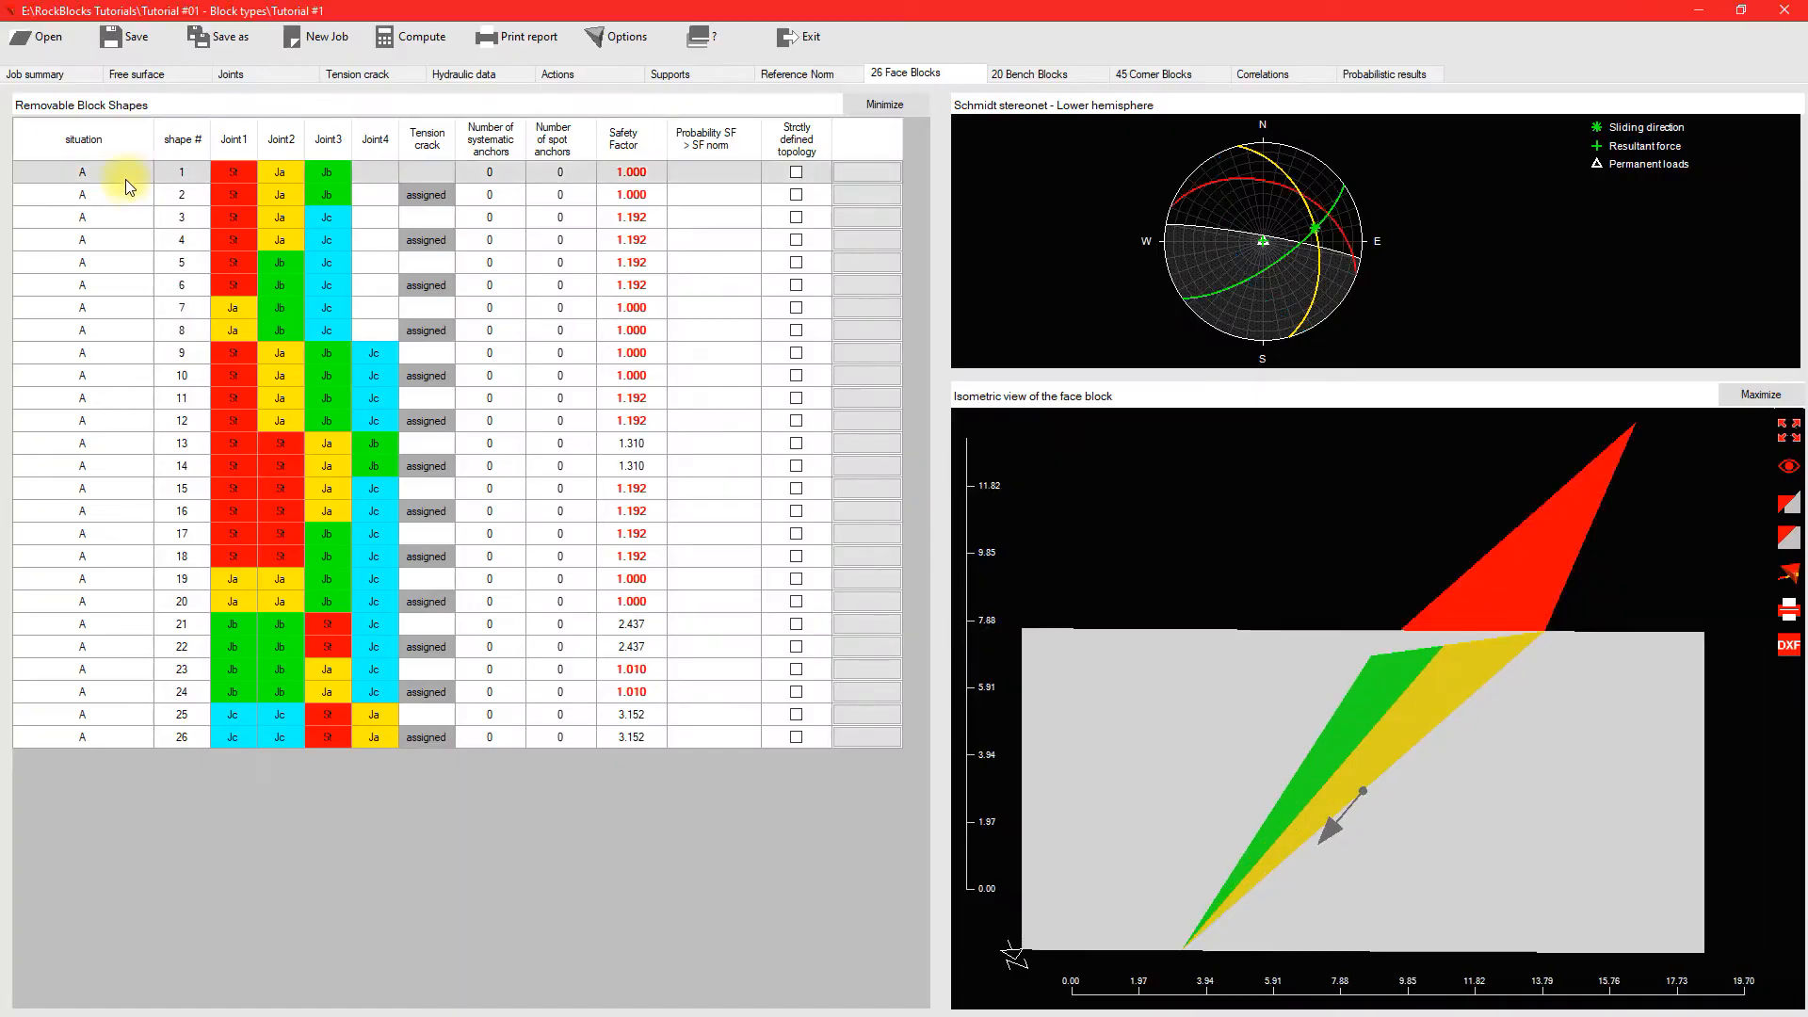
Step: Examine the three-joint face blocks with a tension crack, shapes 2, 4, 6 and 8, comparing the last two with shapes 5 and 7
click(126, 194)
drag(1582, 606, 1685, 589)
click(130, 239)
click(129, 266)
click(122, 285)
mouse_move(1569, 544)
mouse_down()
mouse_move(1230, 539)
mouse_move(1544, 545)
mouse_up()
click(136, 308)
click(133, 331)
drag(1393, 584, 1636, 629)
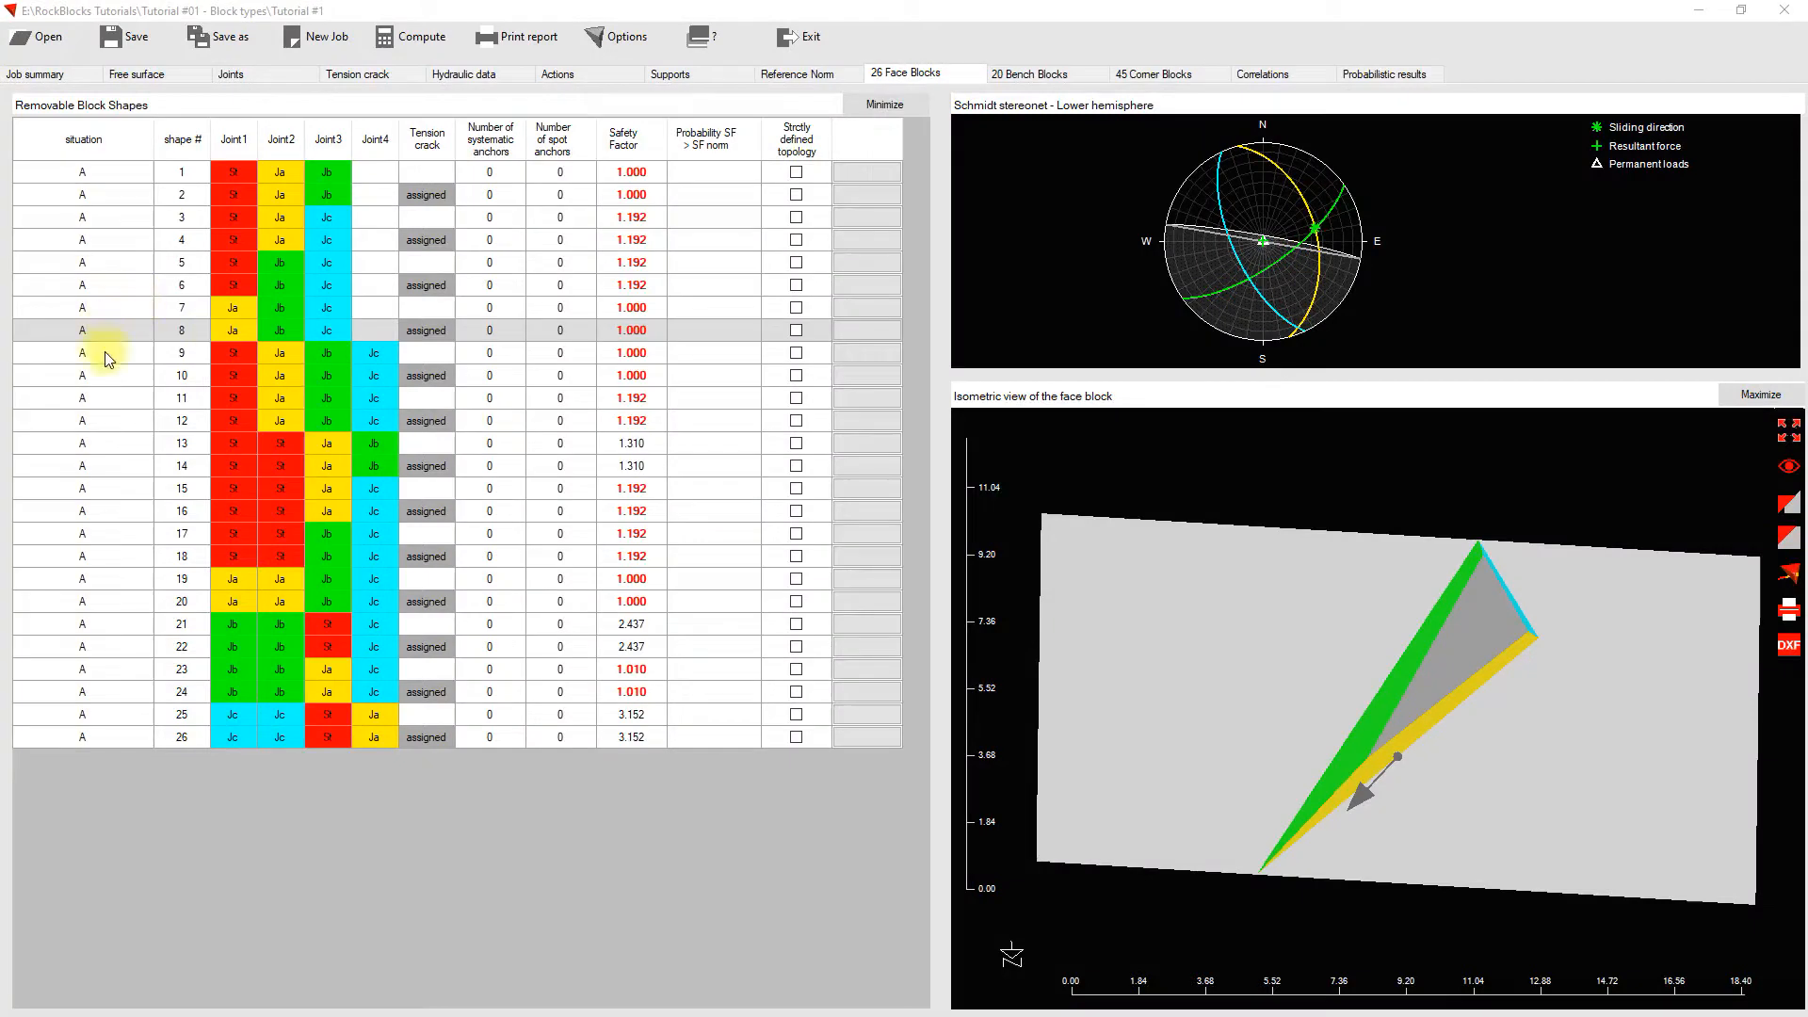
Step: Examine the geometry of four-joint face block shapes 9 and 11 in the isometric view
click(106, 358)
drag(1703, 642, 1638, 514)
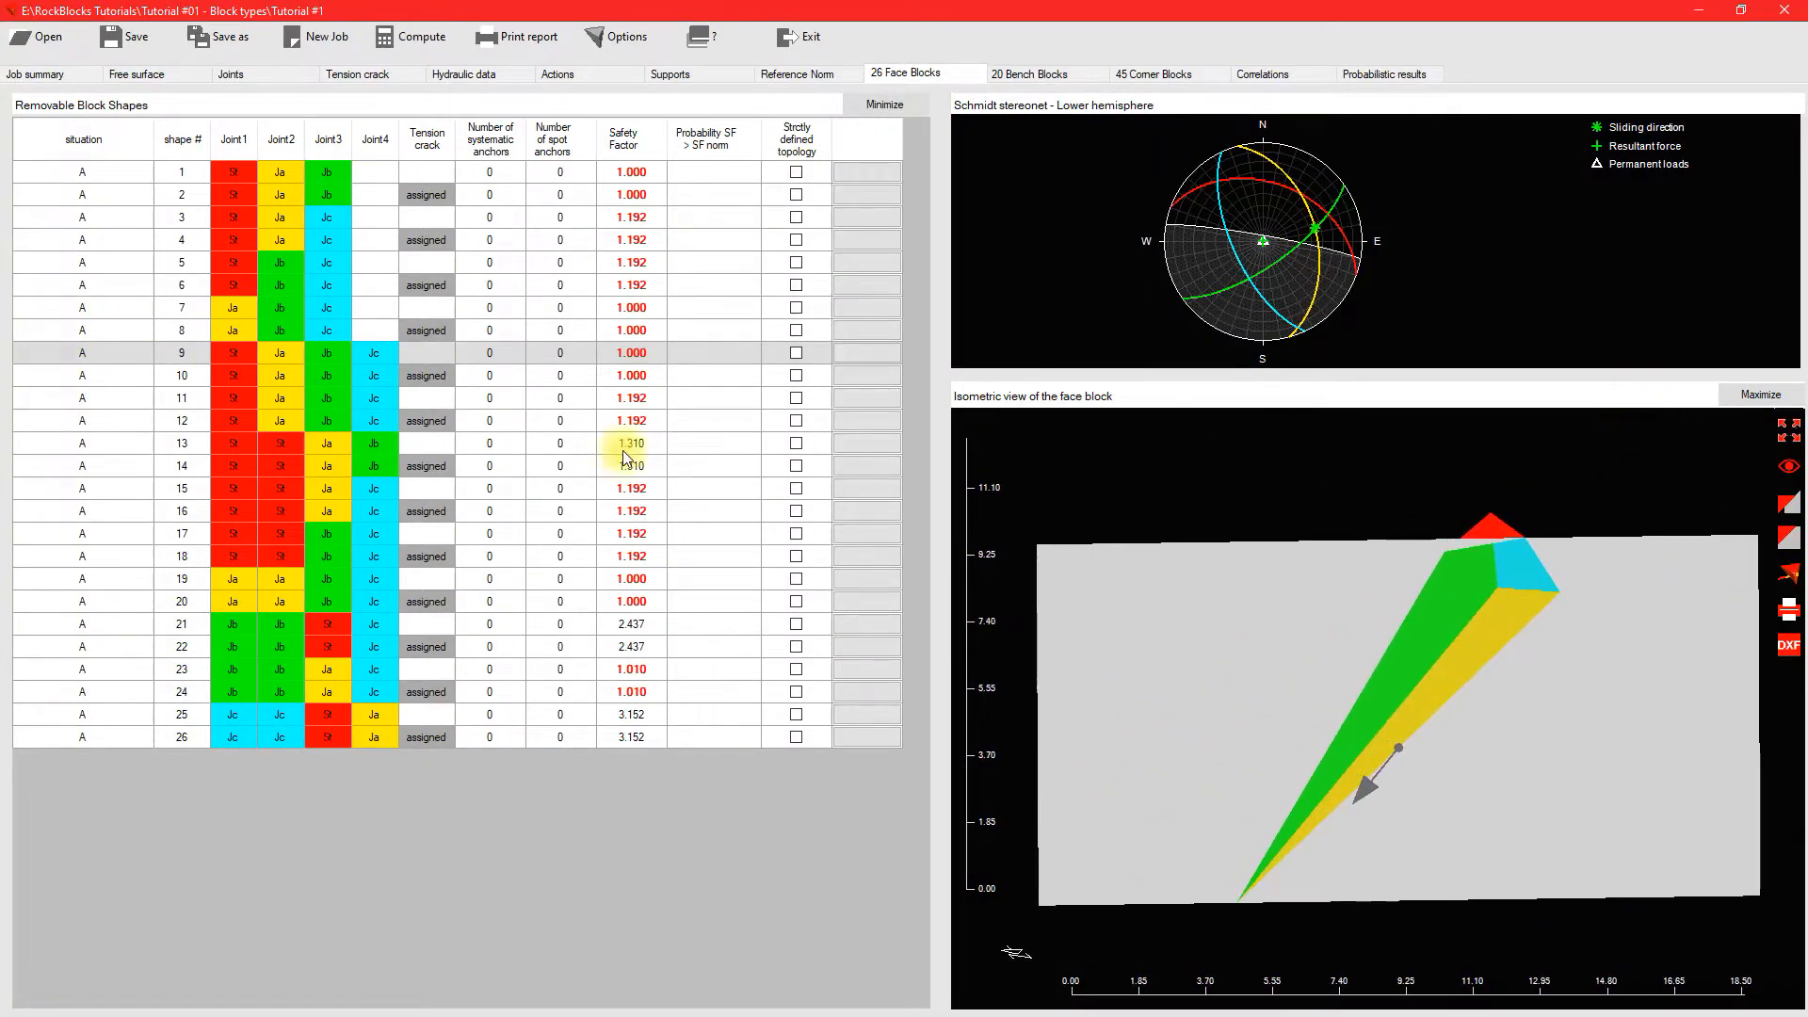
click(141, 398)
drag(1685, 717, 396, 350)
Step: Examine the face blocks that use joint set St twice, including shapes 13 and 15, in the isometric view
click(118, 443)
drag(1529, 573, 1721, 572)
click(102, 487)
drag(1401, 674, 1318, 622)
click(106, 546)
drag(1480, 682, 988, 678)
Step: Examine face block shapes 19, 21, 23 and 25, which repeat joint sets Ja, Jb or Jc, in the isometric view
click(109, 578)
drag(1553, 665, 1602, 625)
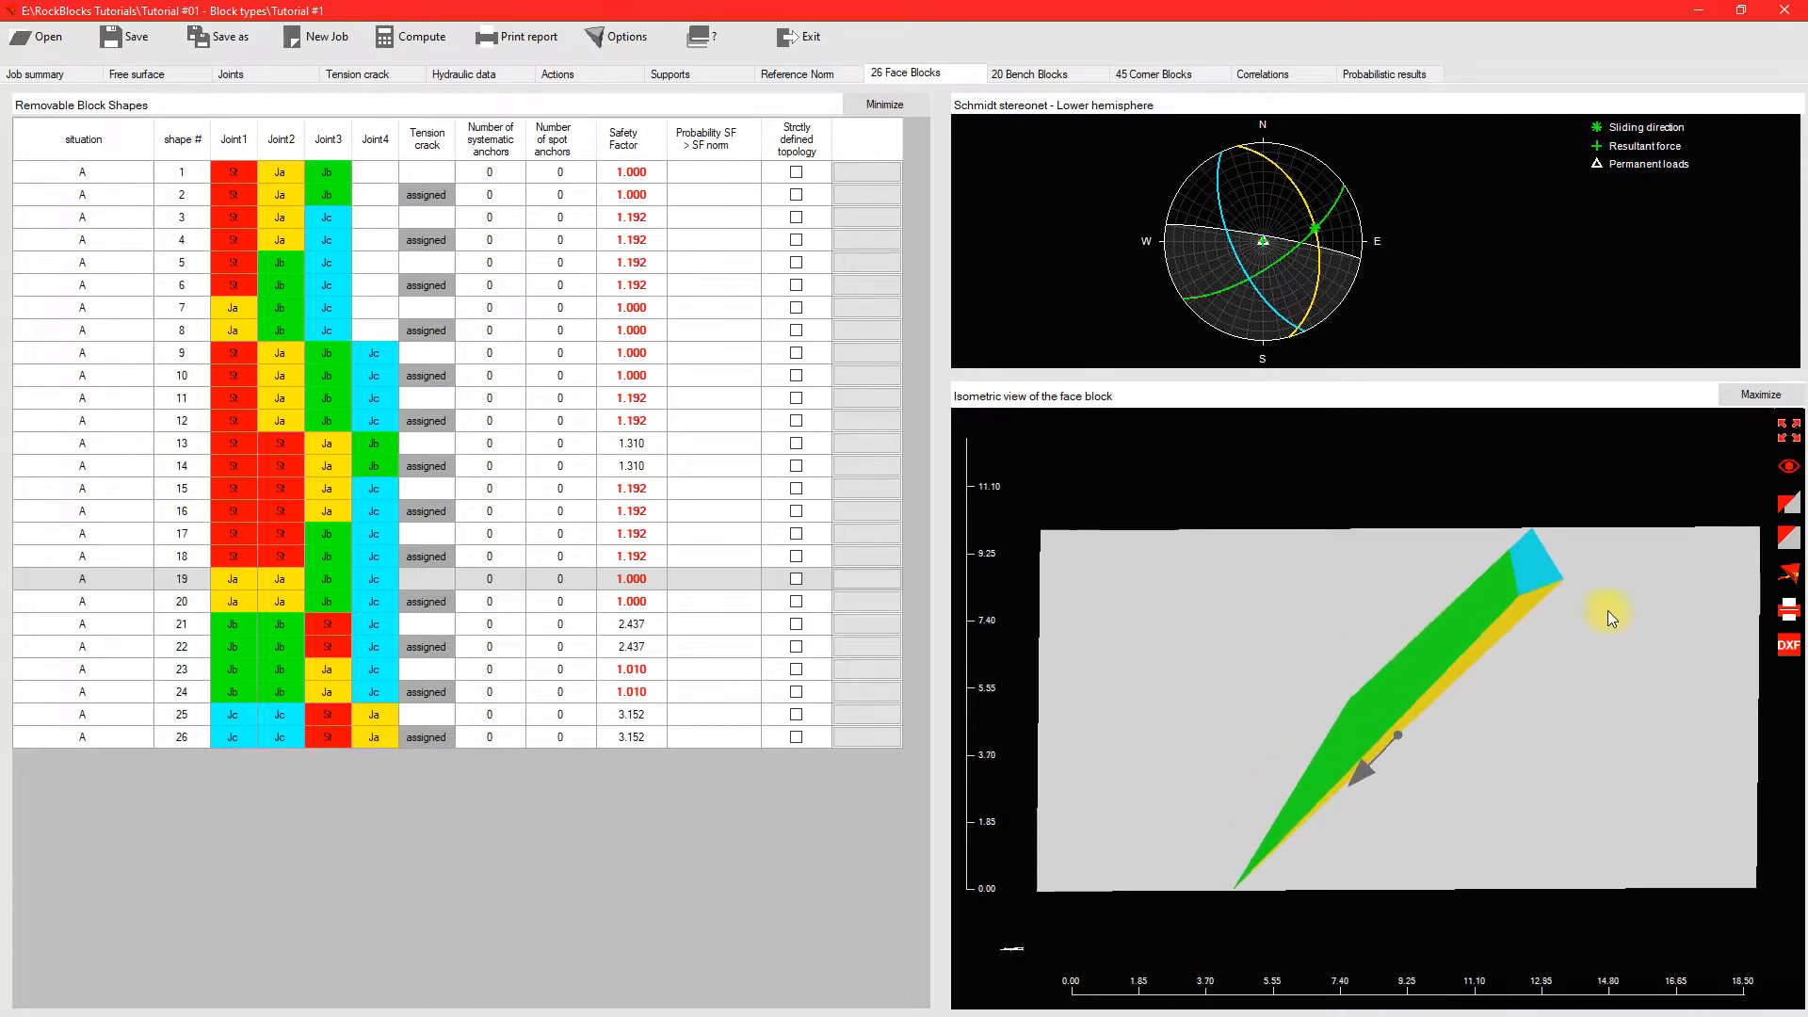
click(127, 623)
drag(1317, 694, 1384, 698)
click(134, 682)
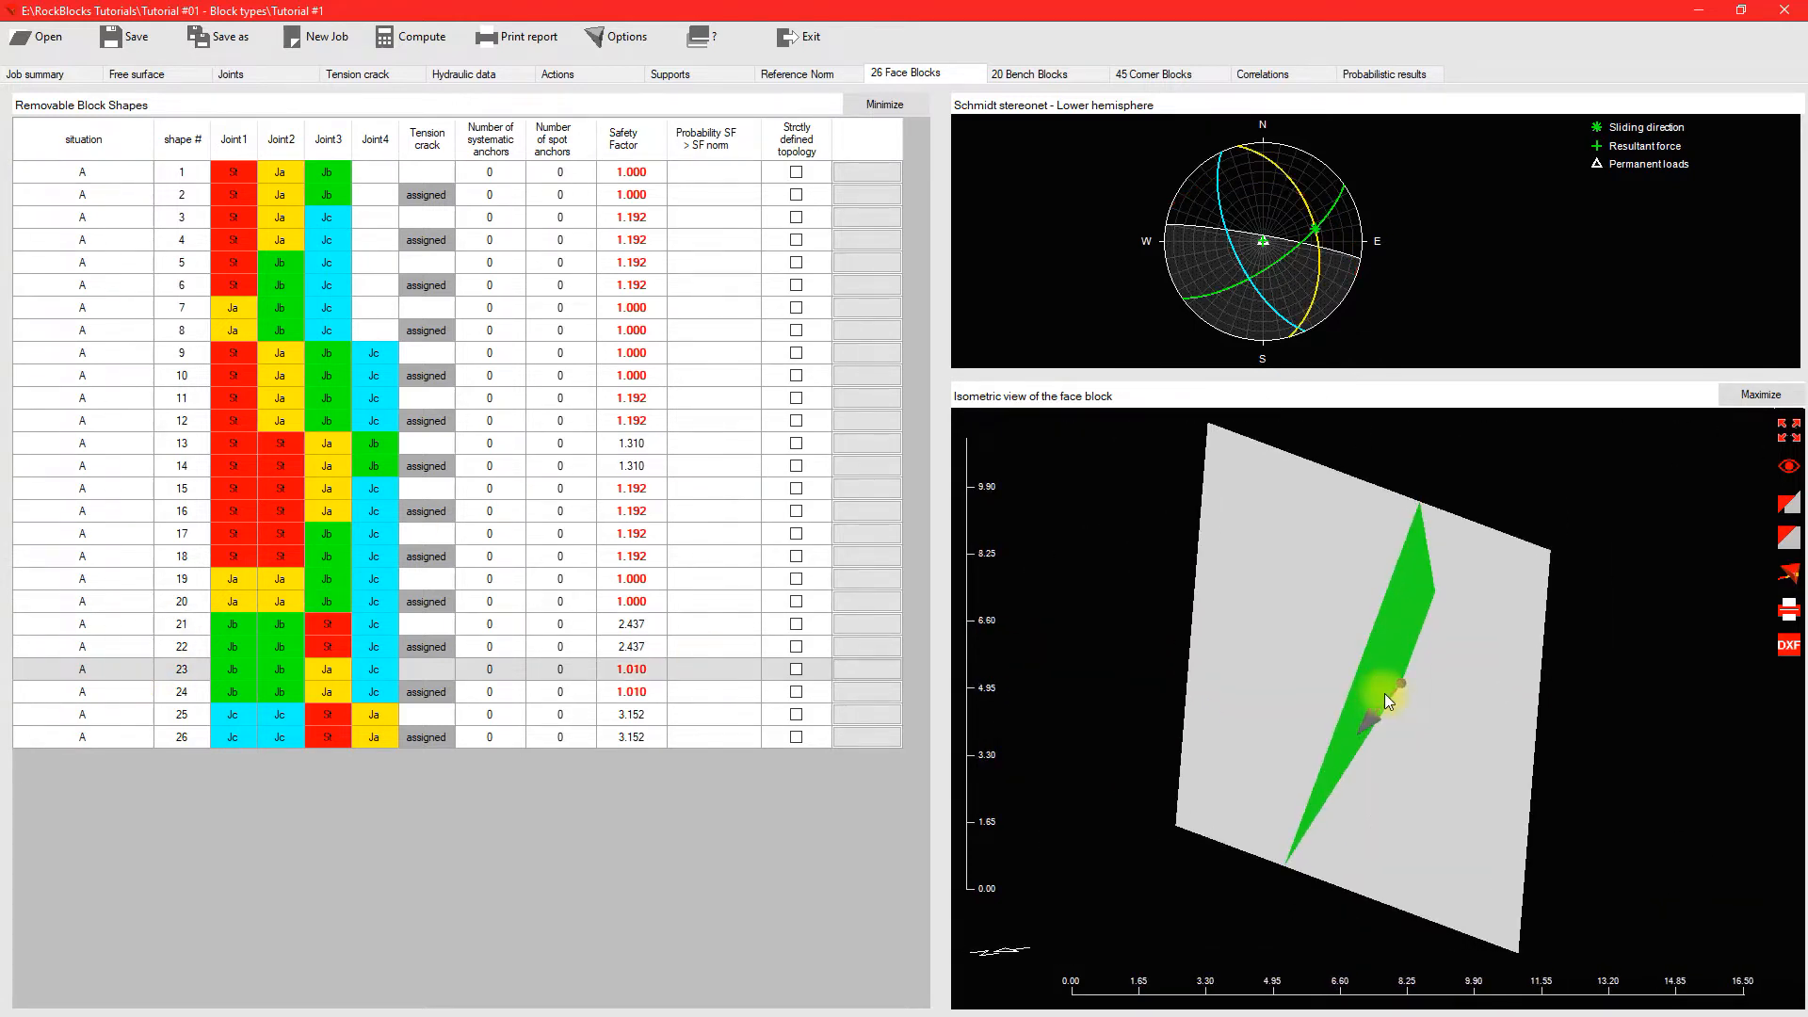
click(123, 713)
drag(1279, 745, 1640, 659)
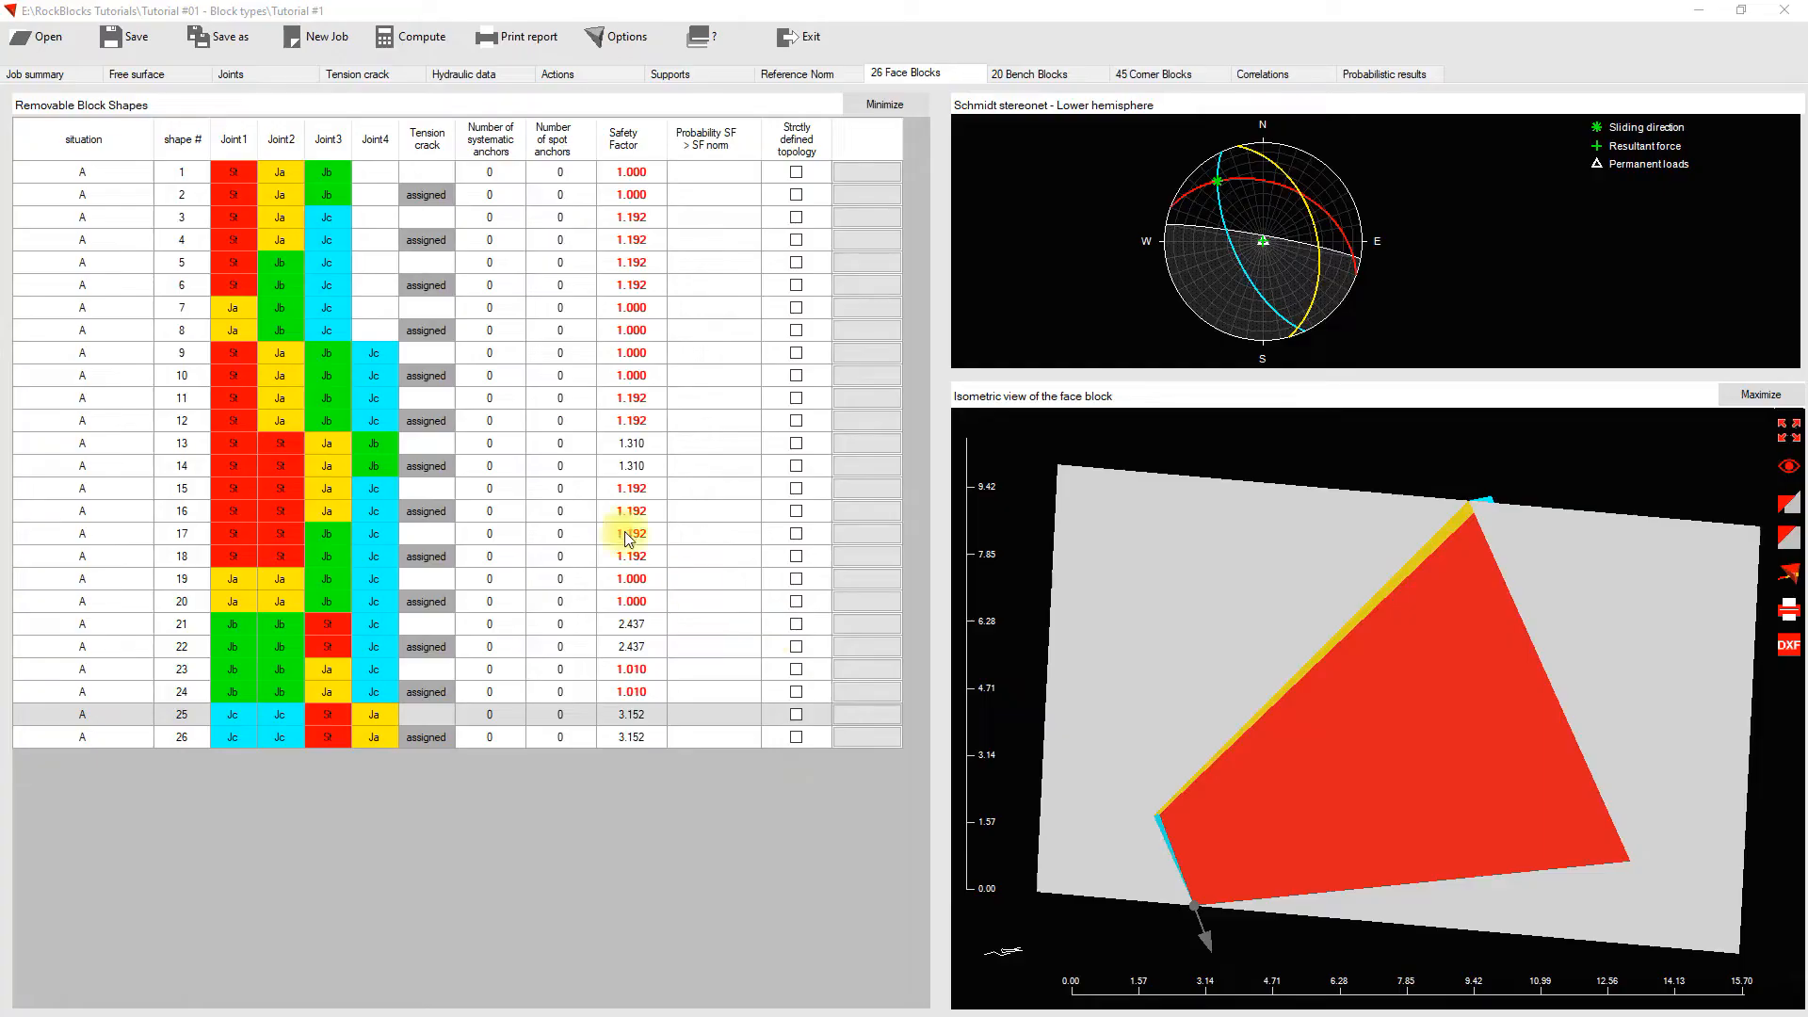
Step: Return to four-joint face shape 9, and compare shape 11 with its tension-cracked counterpart, shape 12
click(99, 353)
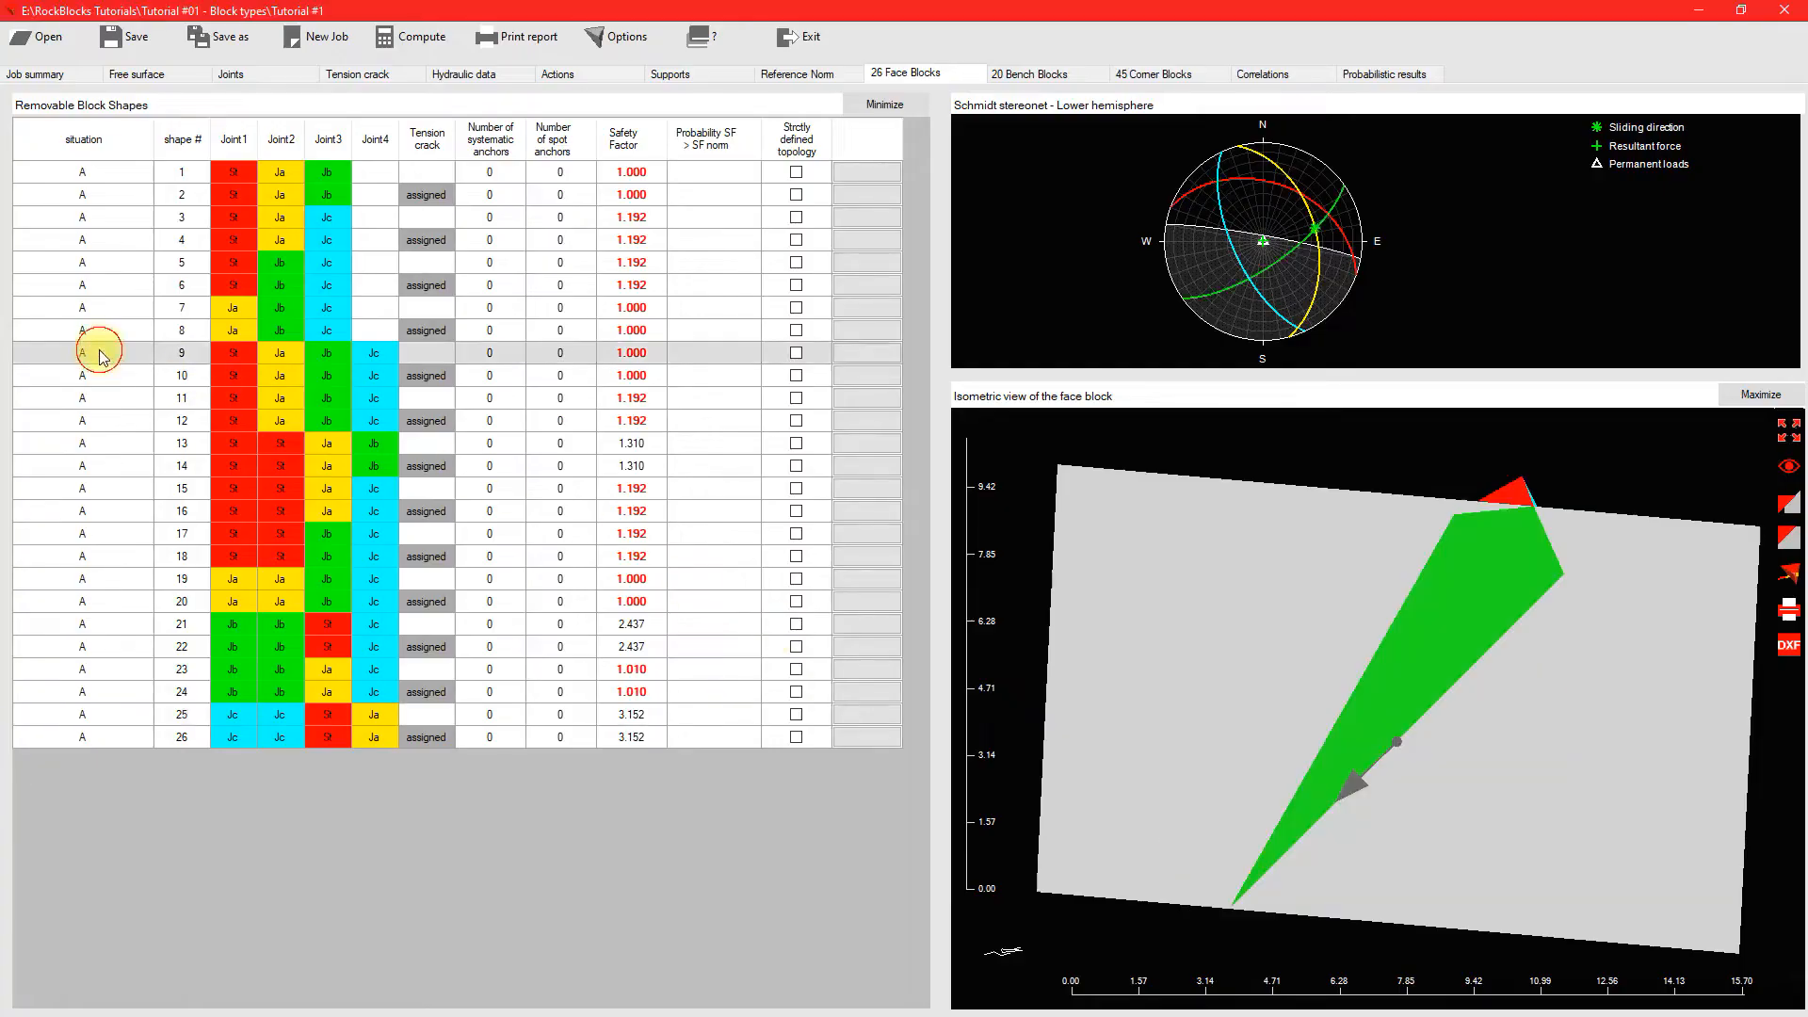
click(110, 390)
drag(1584, 614, 949, 548)
click(99, 418)
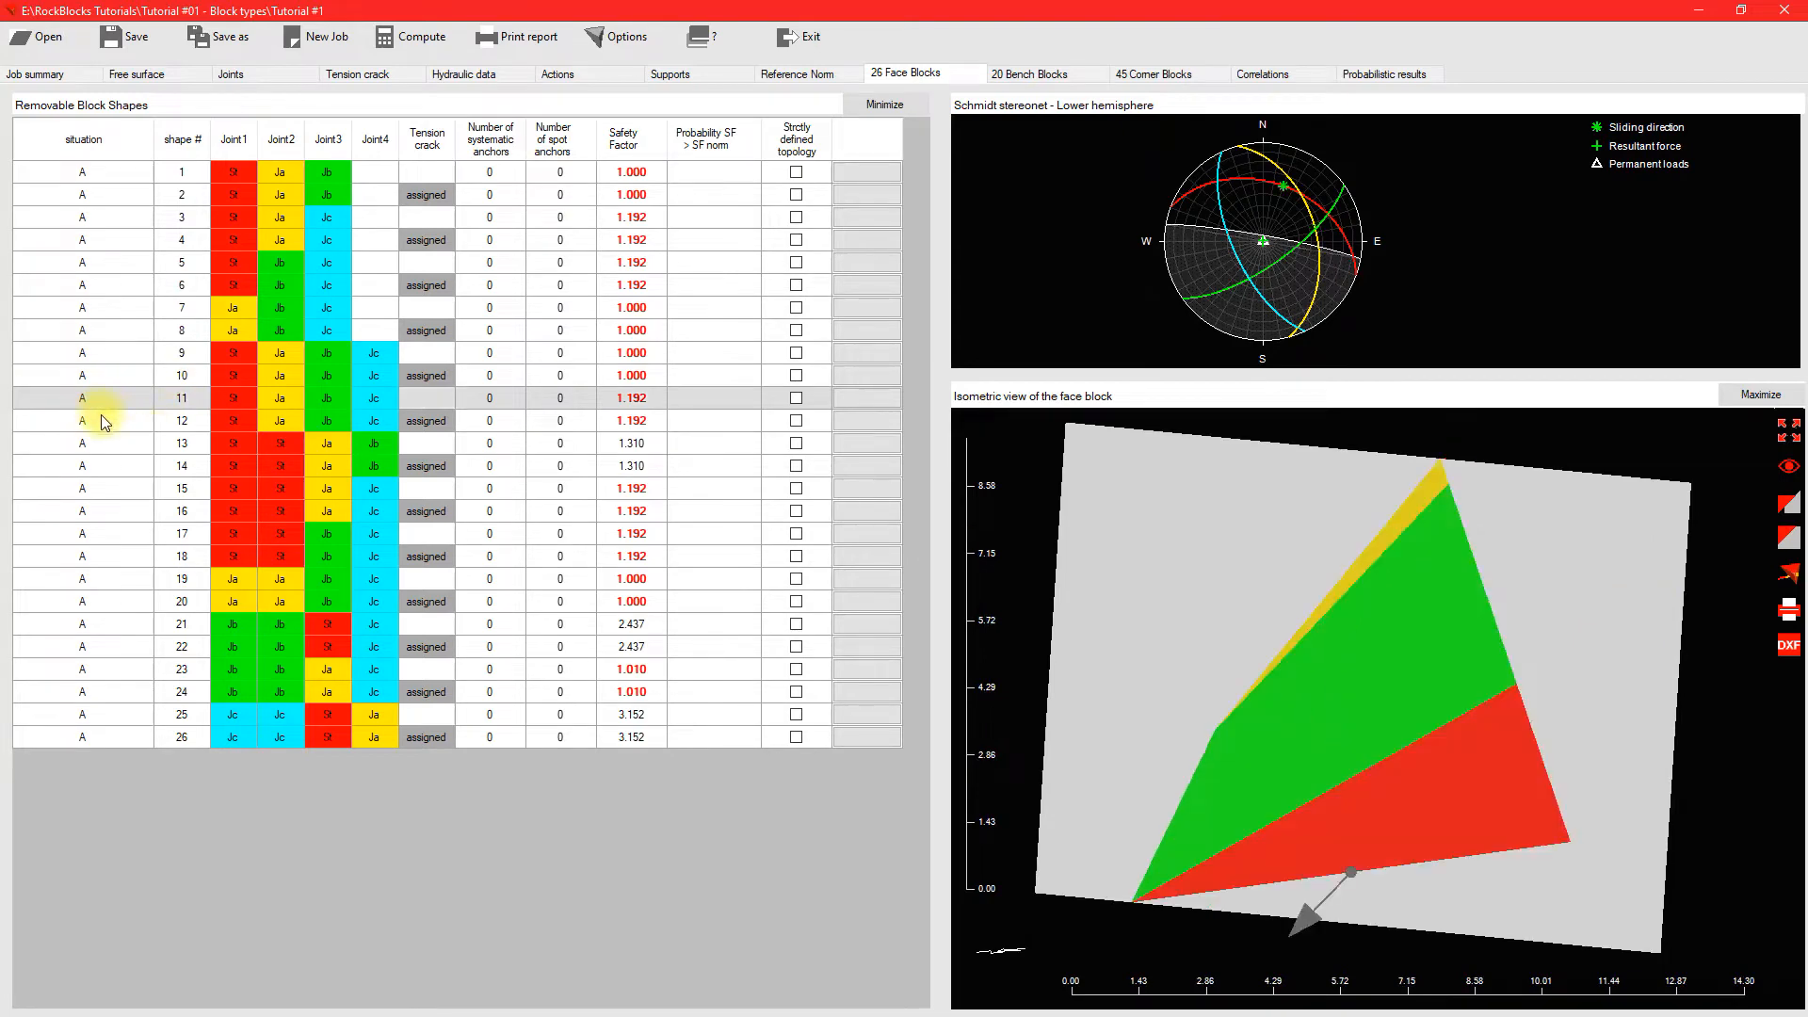
drag(1258, 527, 863, 493)
Step: Compare face shapes 13 and 15 with their tension-cracked counterparts, shapes 14 and 16
click(110, 439)
click(106, 465)
drag(1466, 613, 1352, 565)
click(139, 499)
click(122, 509)
drag(1318, 678, 1168, 805)
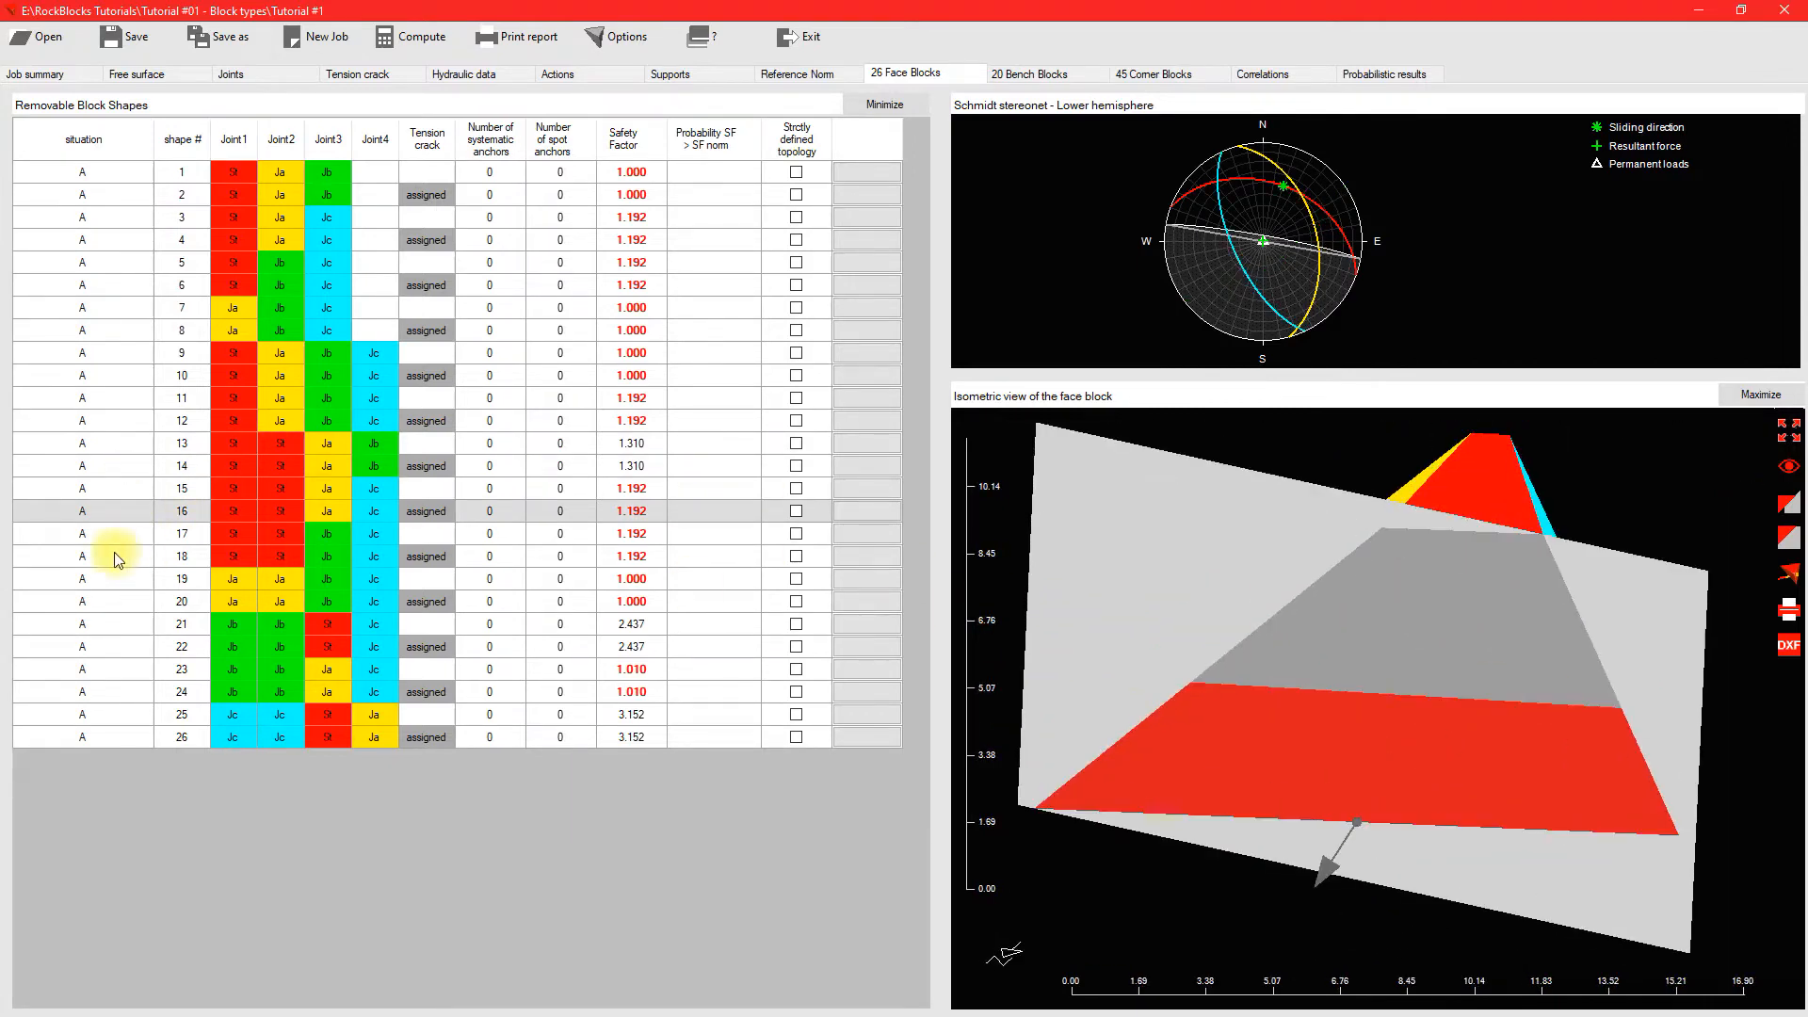
Step: Compare face shapes 17 and 19 with their tension-cracked counterparts, shapes 18 and 20
click(111, 531)
click(117, 554)
mouse_move(1510, 605)
mouse_down()
mouse_move(1155, 591)
mouse_move(1047, 665)
mouse_move(1509, 592)
mouse_up()
click(151, 578)
click(133, 601)
drag(1365, 621, 1630, 517)
Step: Compare face shapes 21 and 23 with their tension-cracked counterparts, shapes 22 and 24
click(141, 624)
click(133, 646)
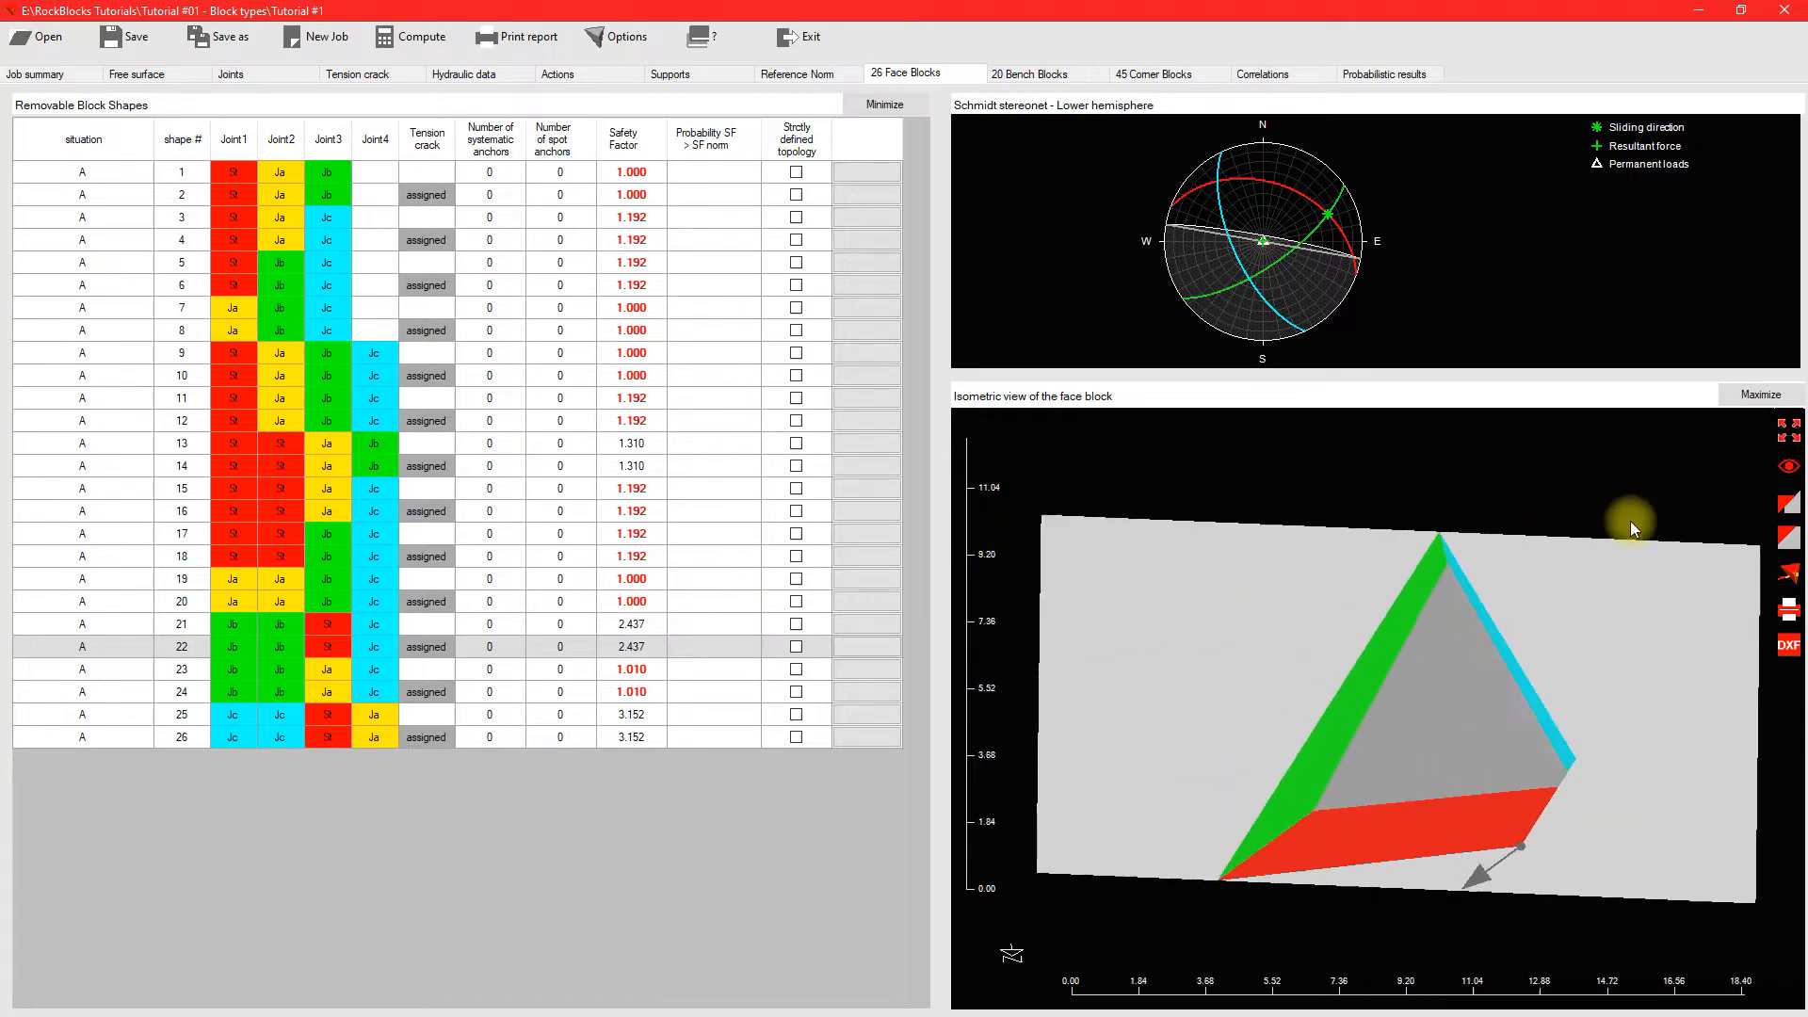
click(122, 670)
click(113, 692)
drag(1586, 610, 1626, 593)
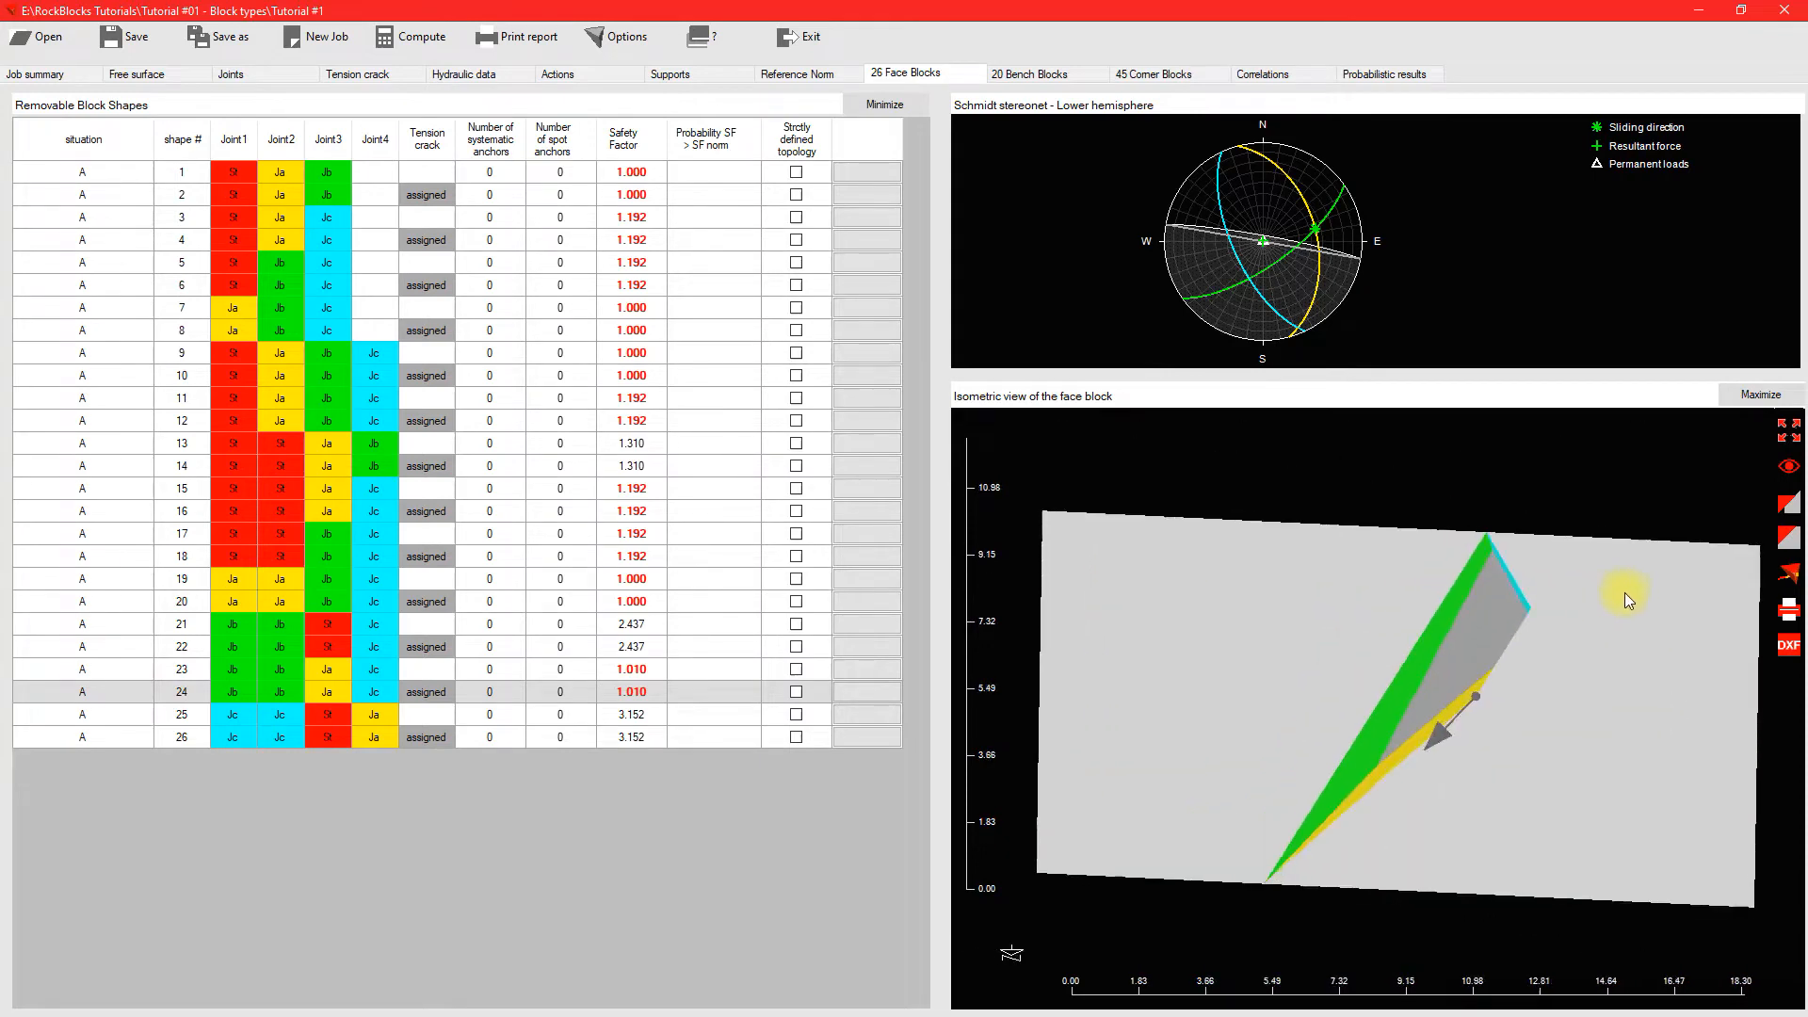
Step: Compare face shape 25 with its tension-cracked counterpart, shape 26, and examine the cracked block from several angles
click(109, 713)
click(110, 737)
drag(1711, 626, 893, 676)
click(65, 711)
click(72, 739)
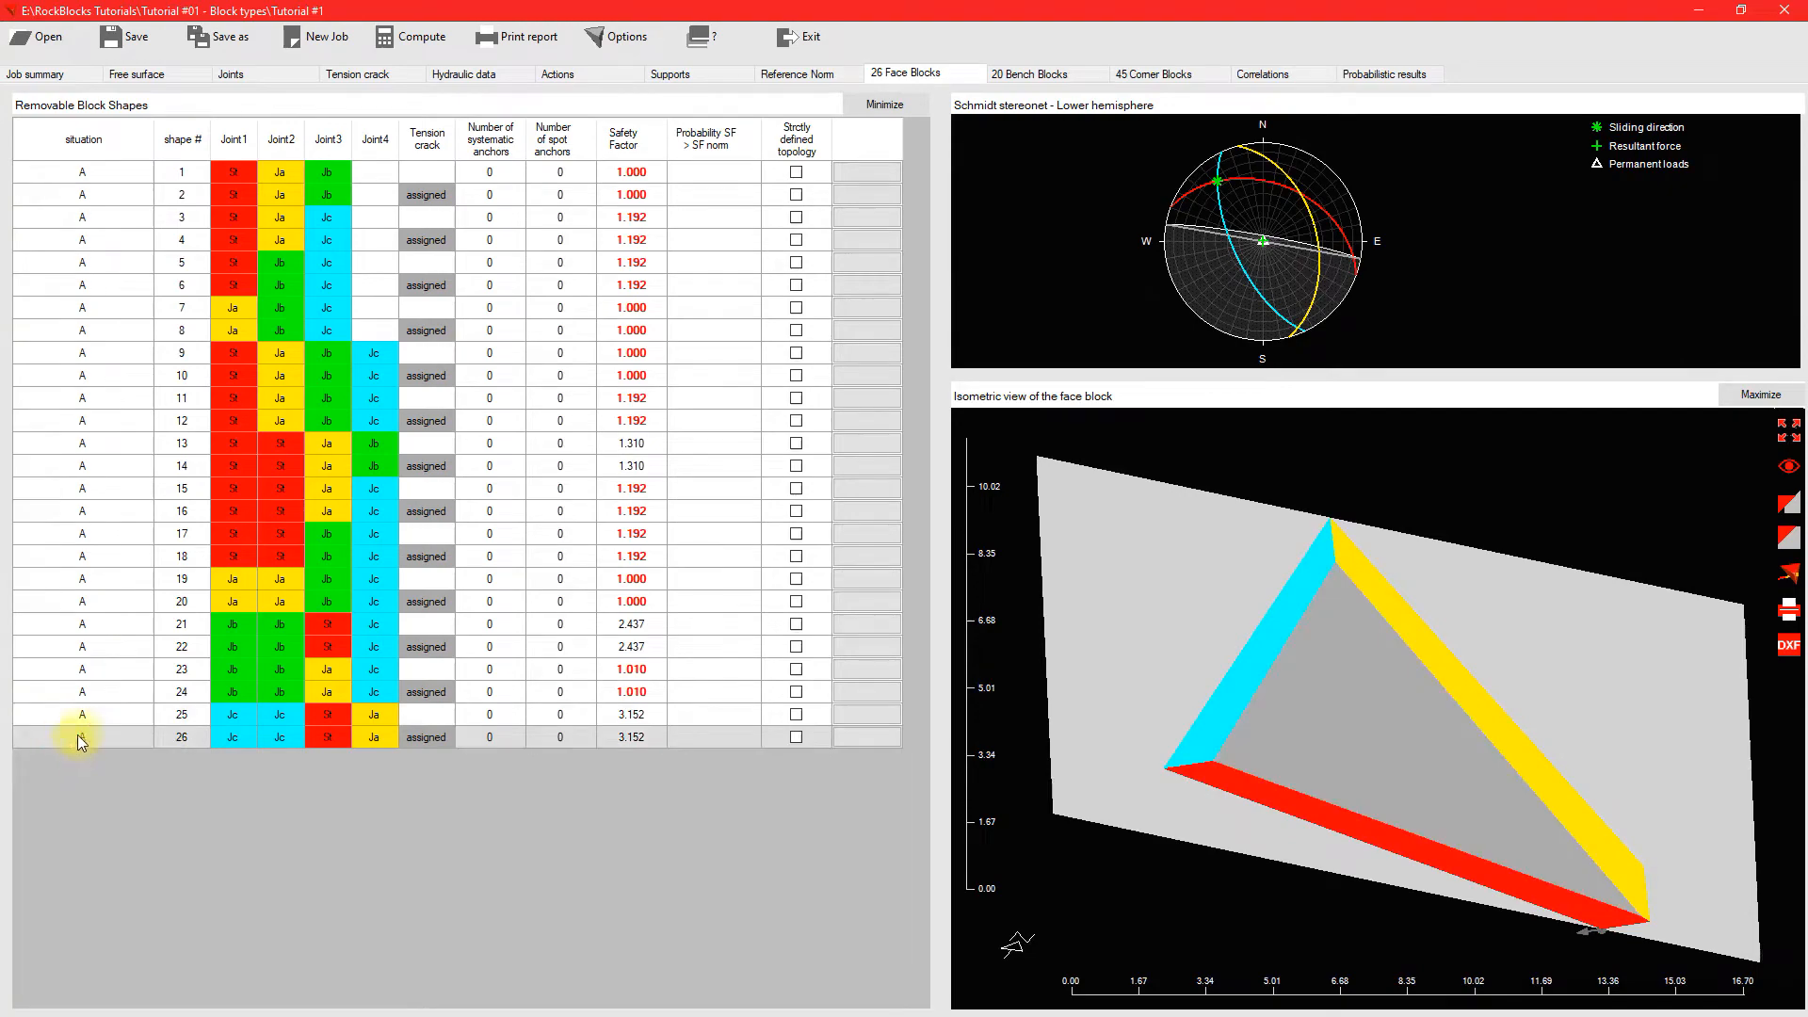
drag(1381, 672, 1669, 662)
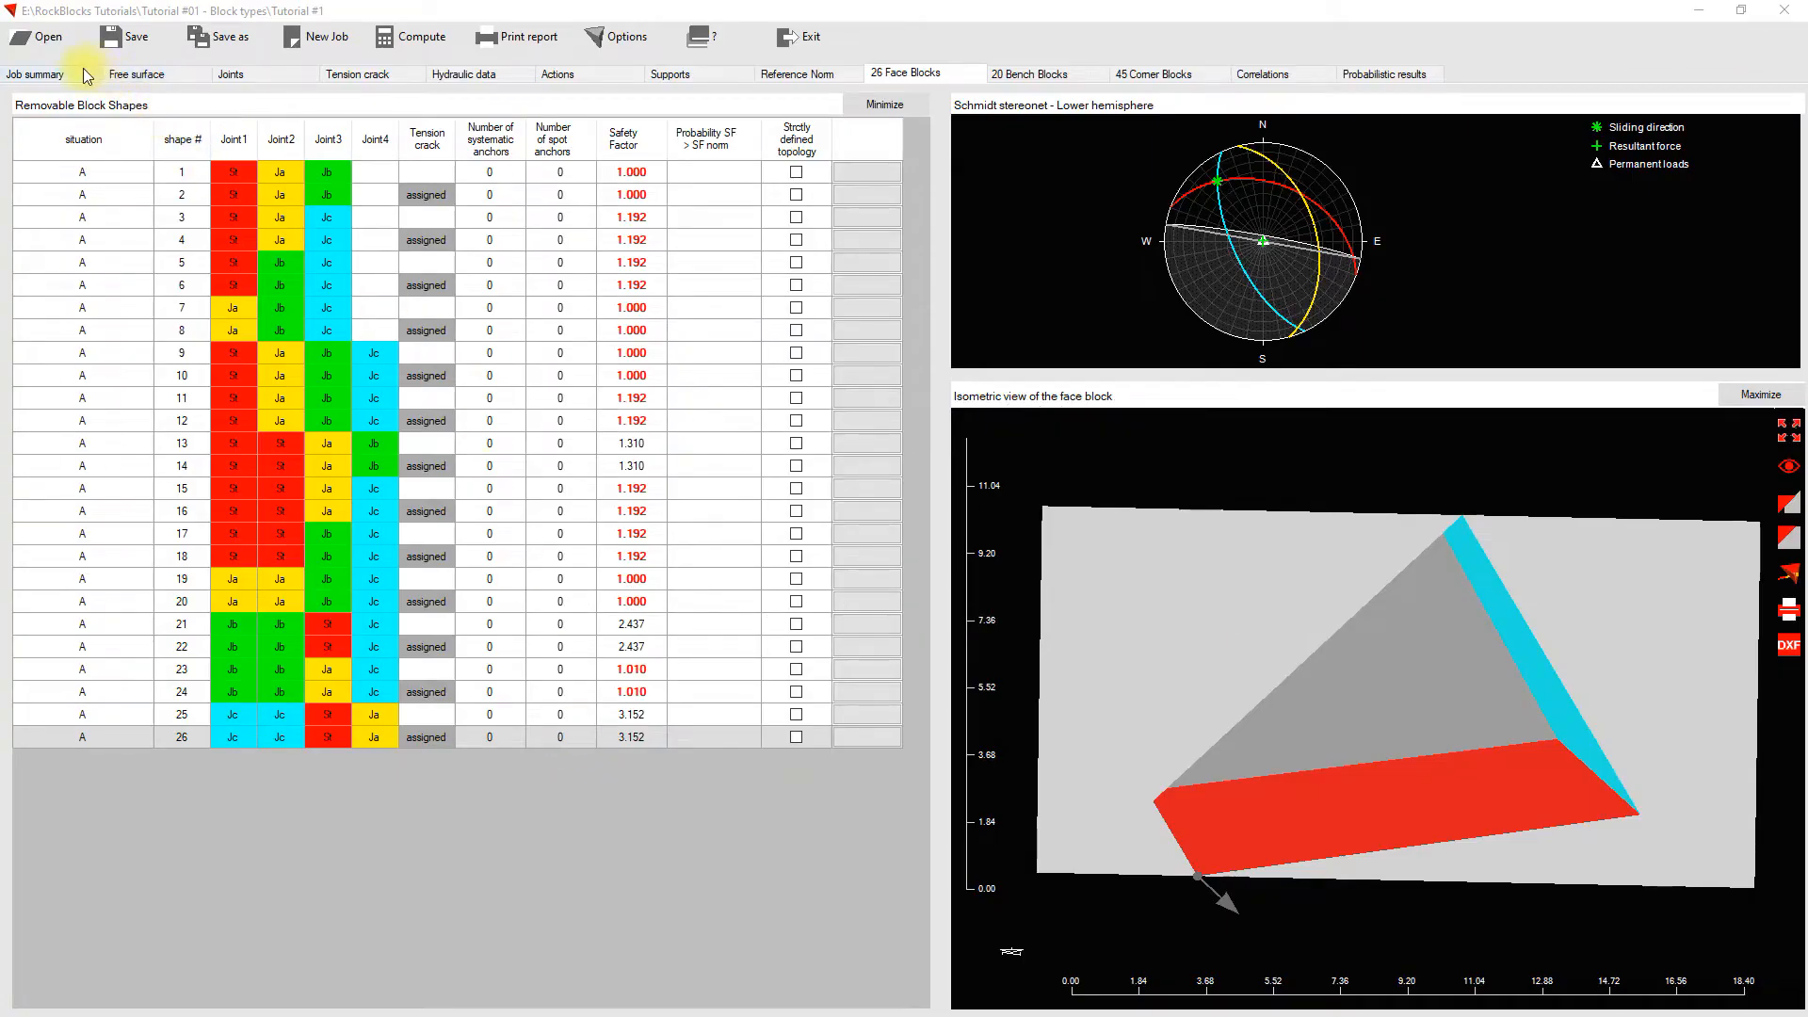
Step: Make situation B the active situation in the job summary and examine its slope and bench geometry in the free surface data
click(38, 74)
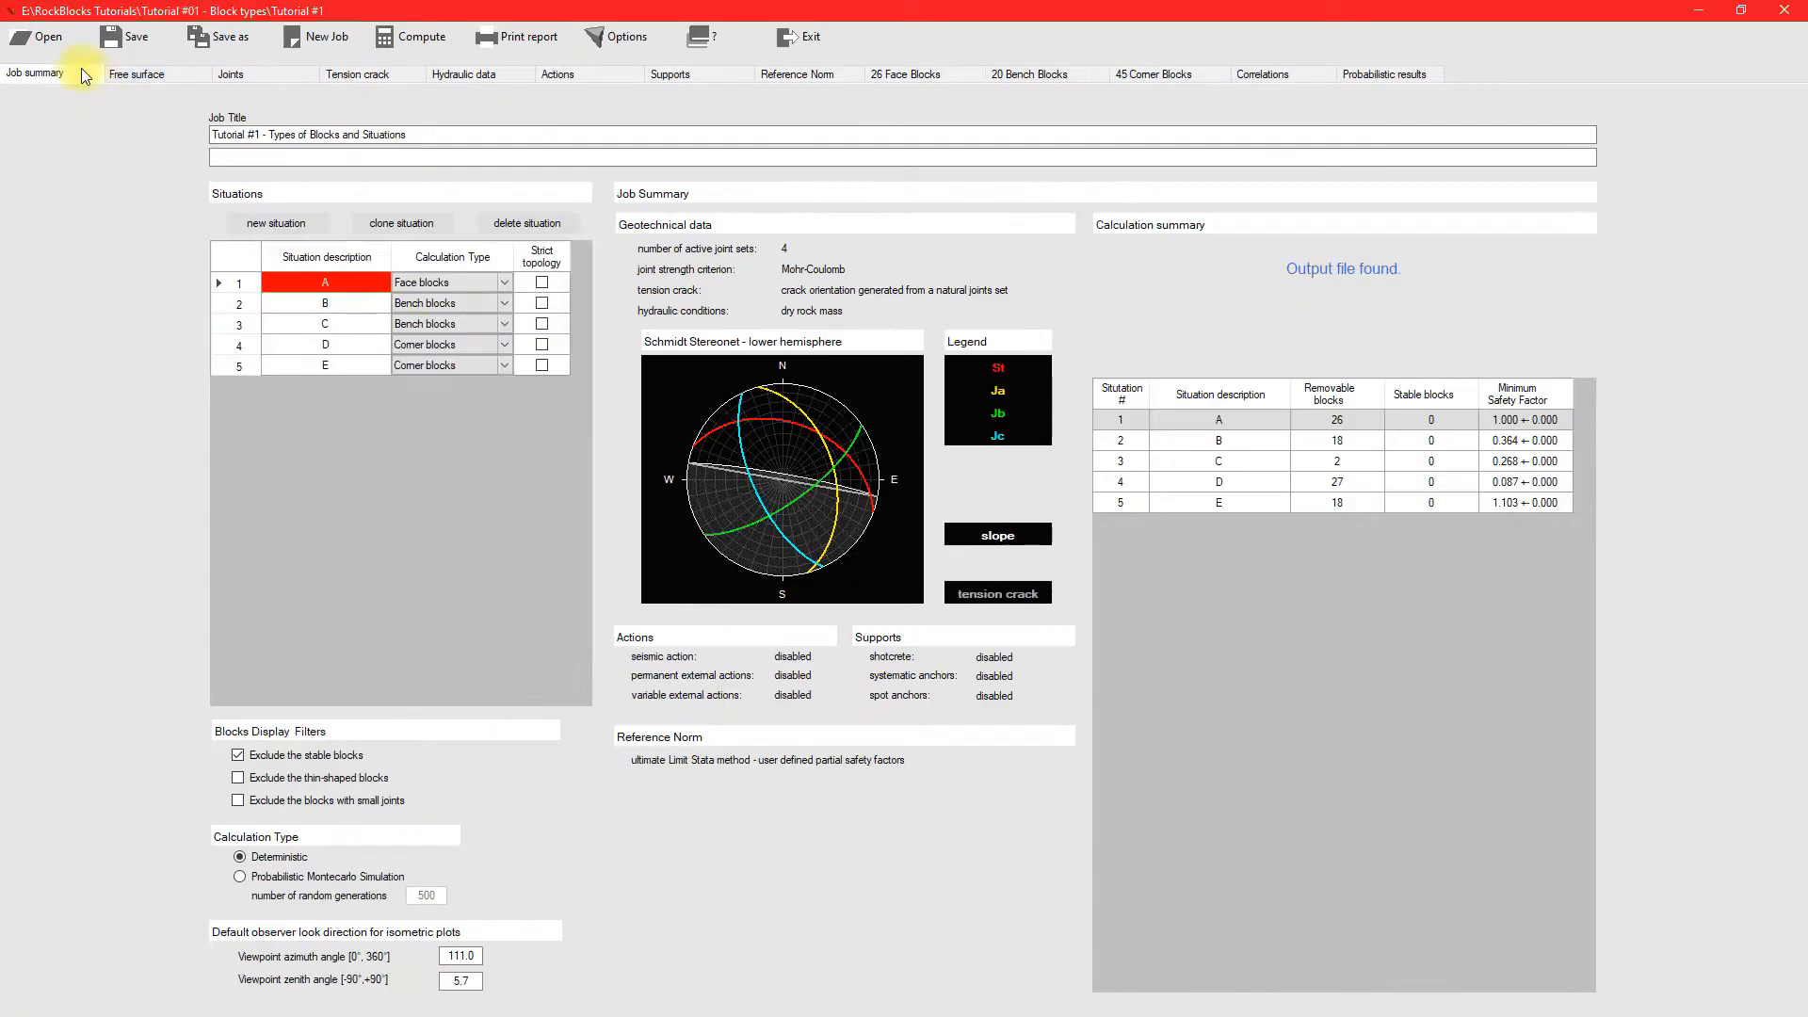
click(222, 304)
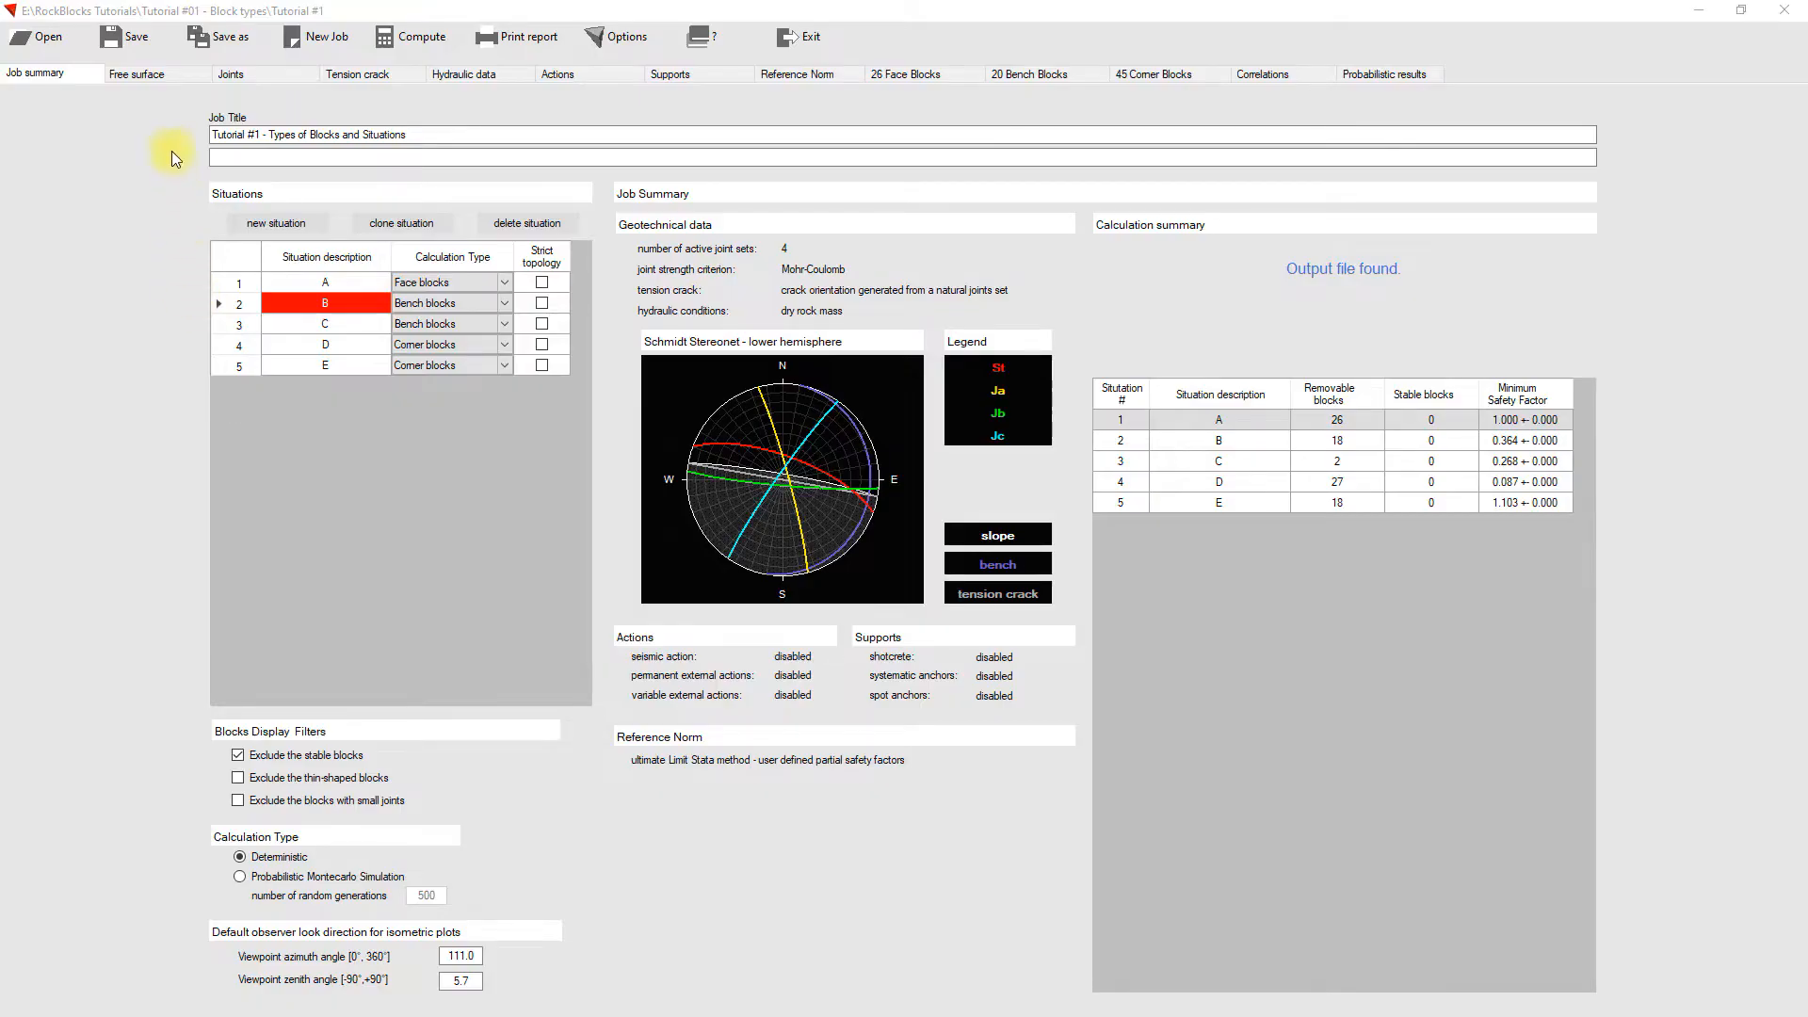
click(155, 75)
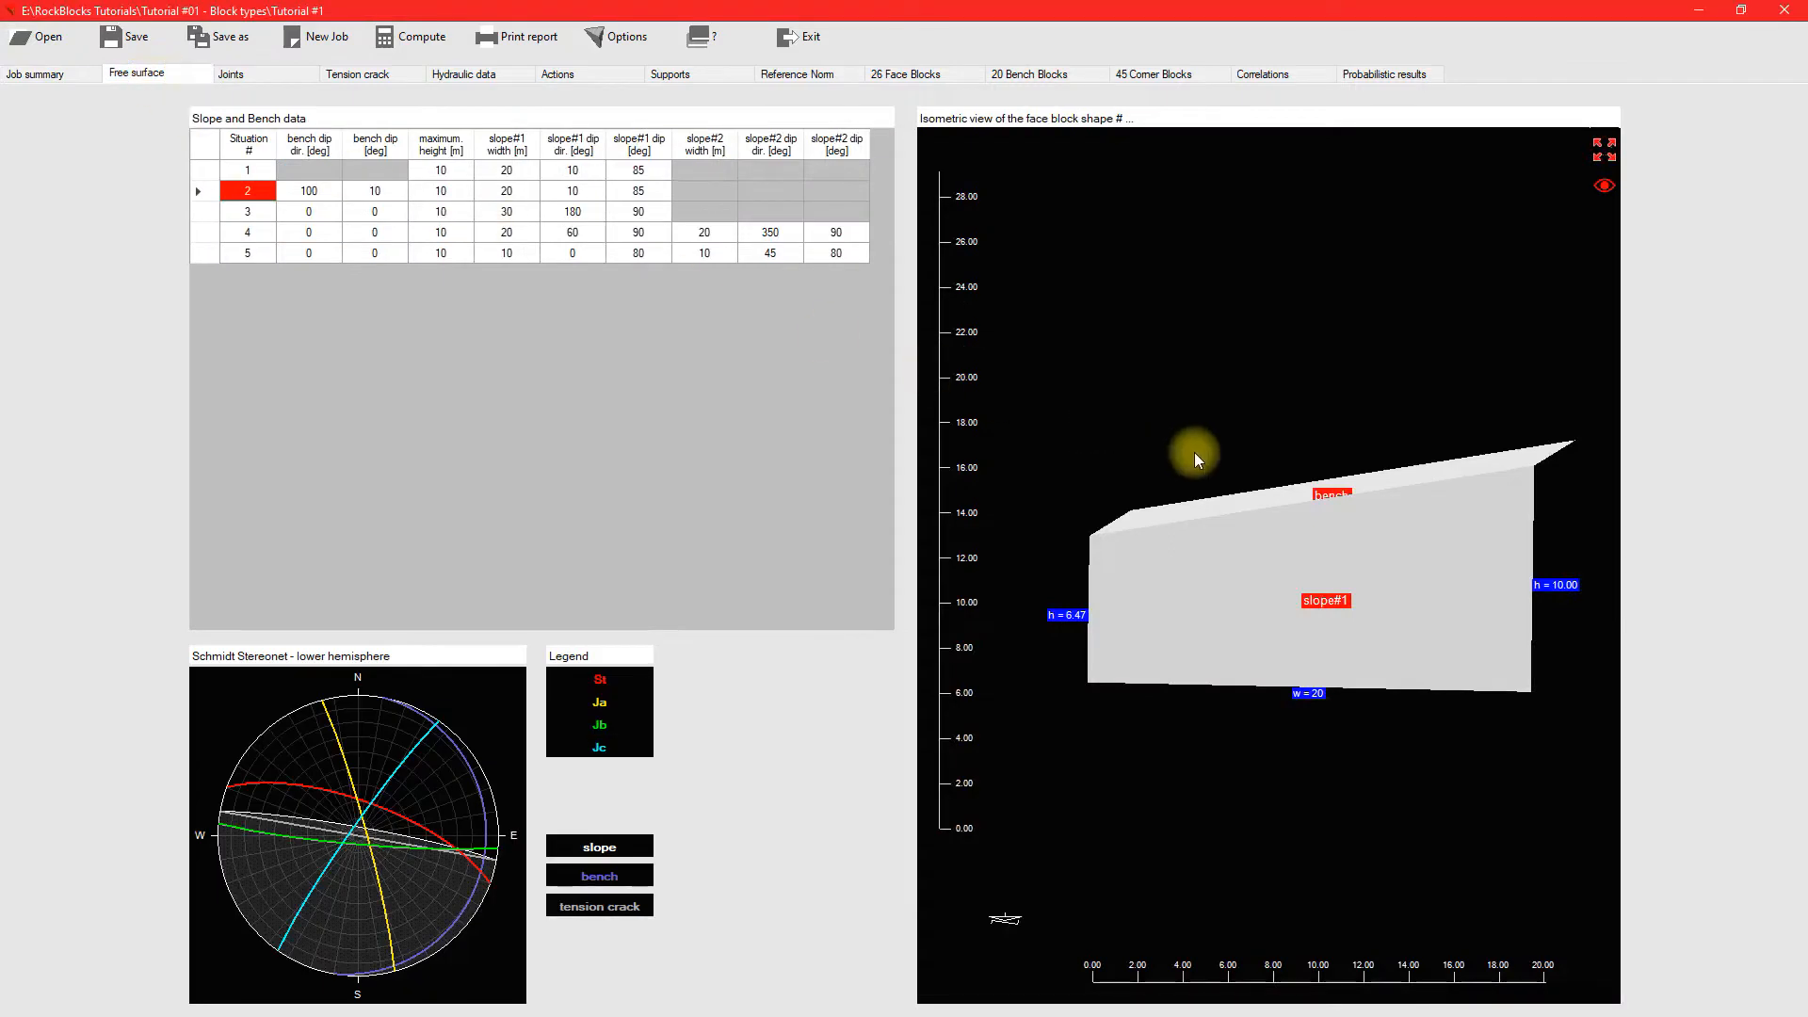
click(1224, 480)
drag(1267, 526, 1144, 553)
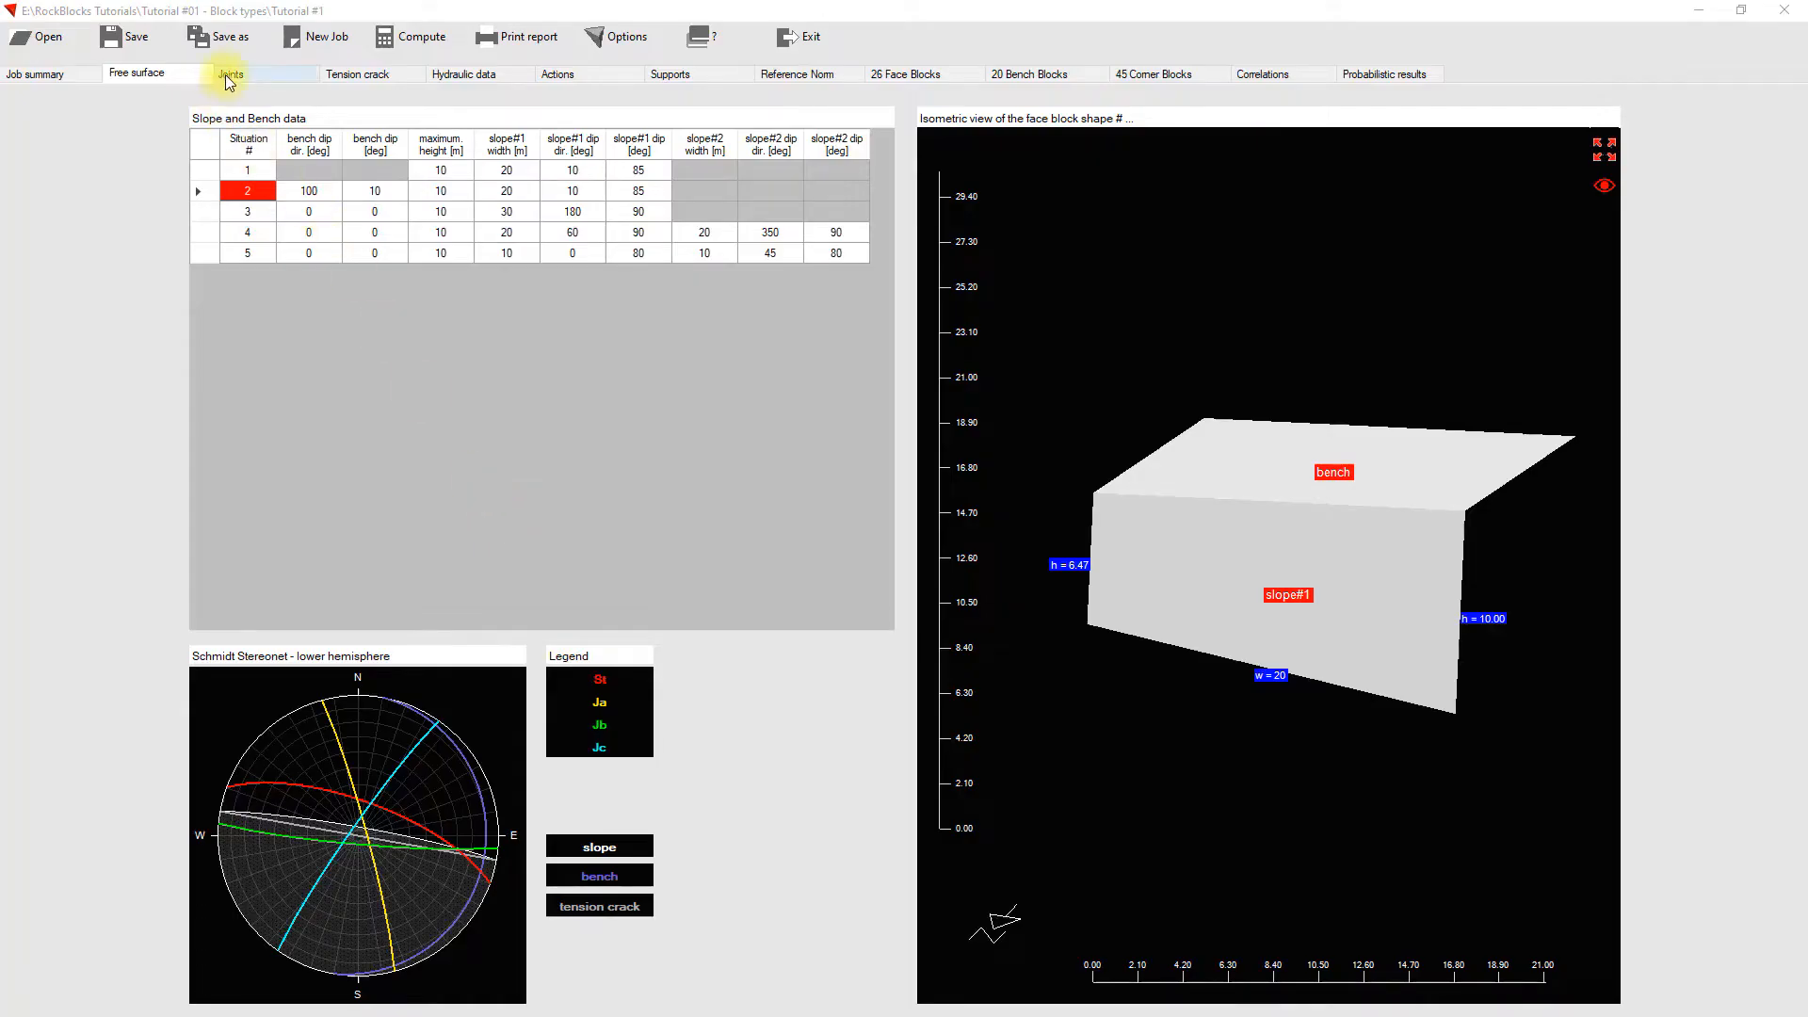
Step: Review situation B's joint sets St, Ja, Jb and Jc one by one on the stereonet, and its tension crack settings
click(229, 82)
click(235, 207)
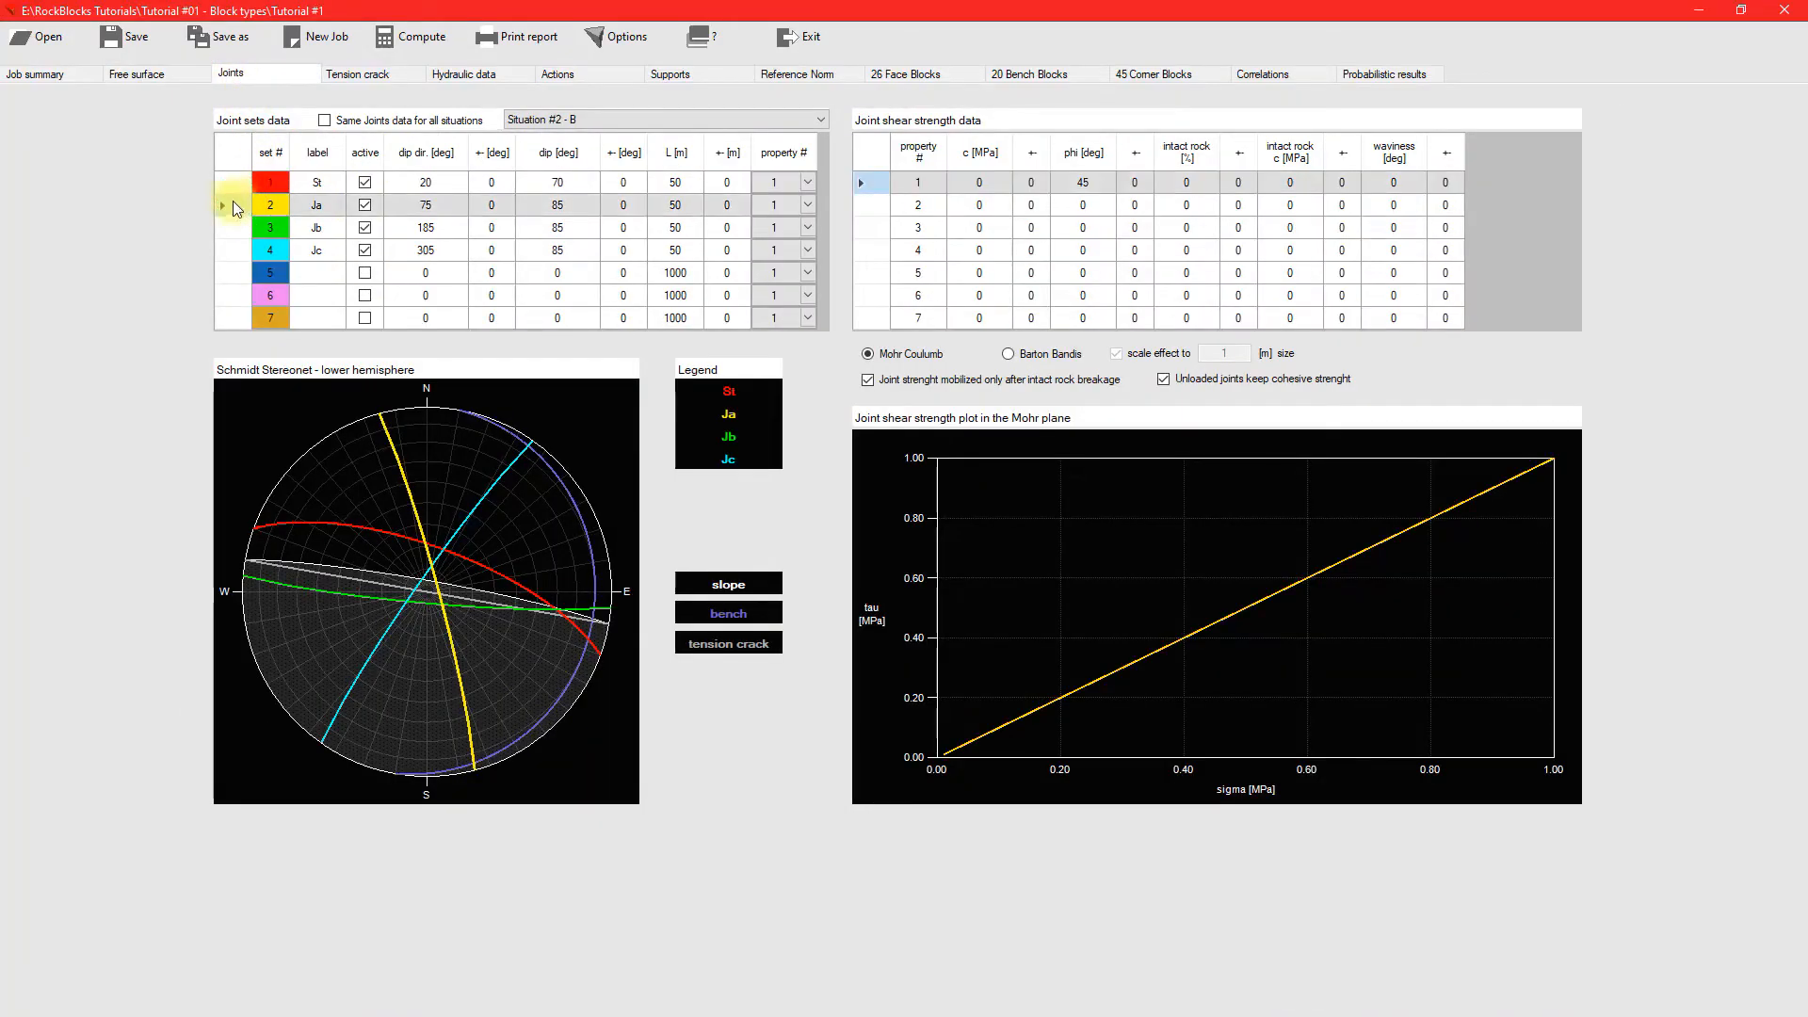
click(235, 188)
click(233, 230)
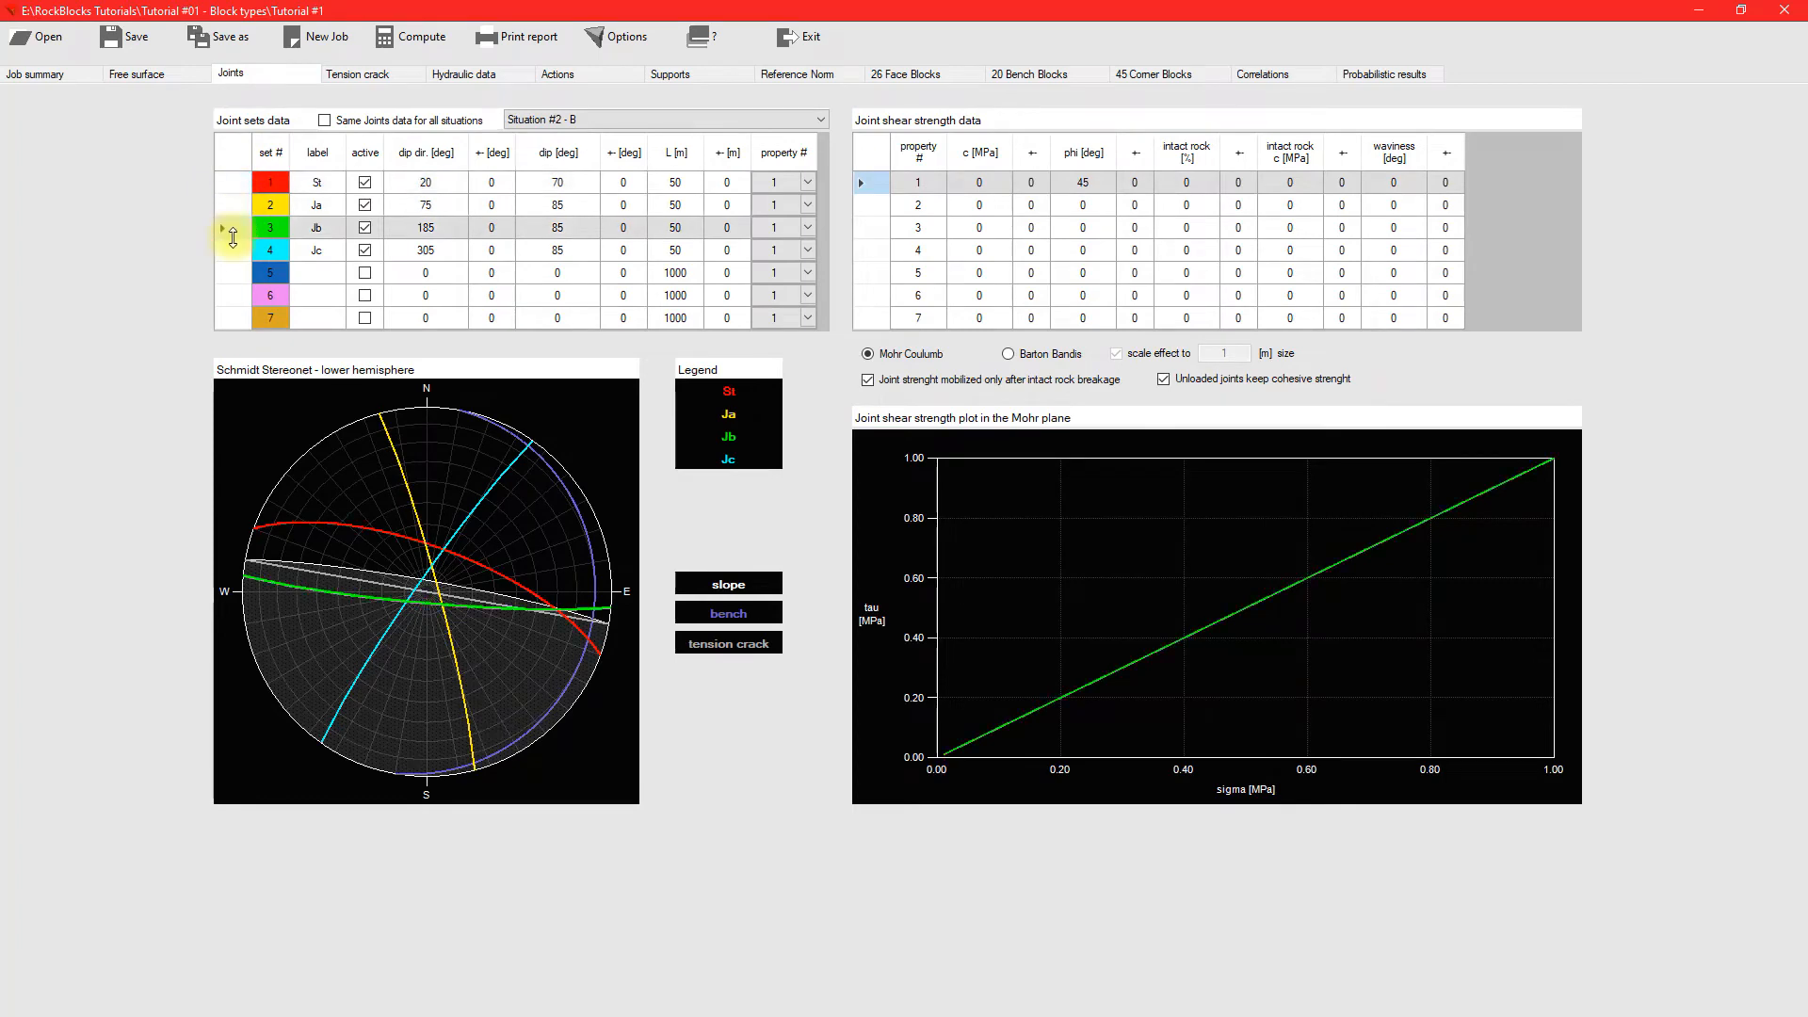
click(233, 250)
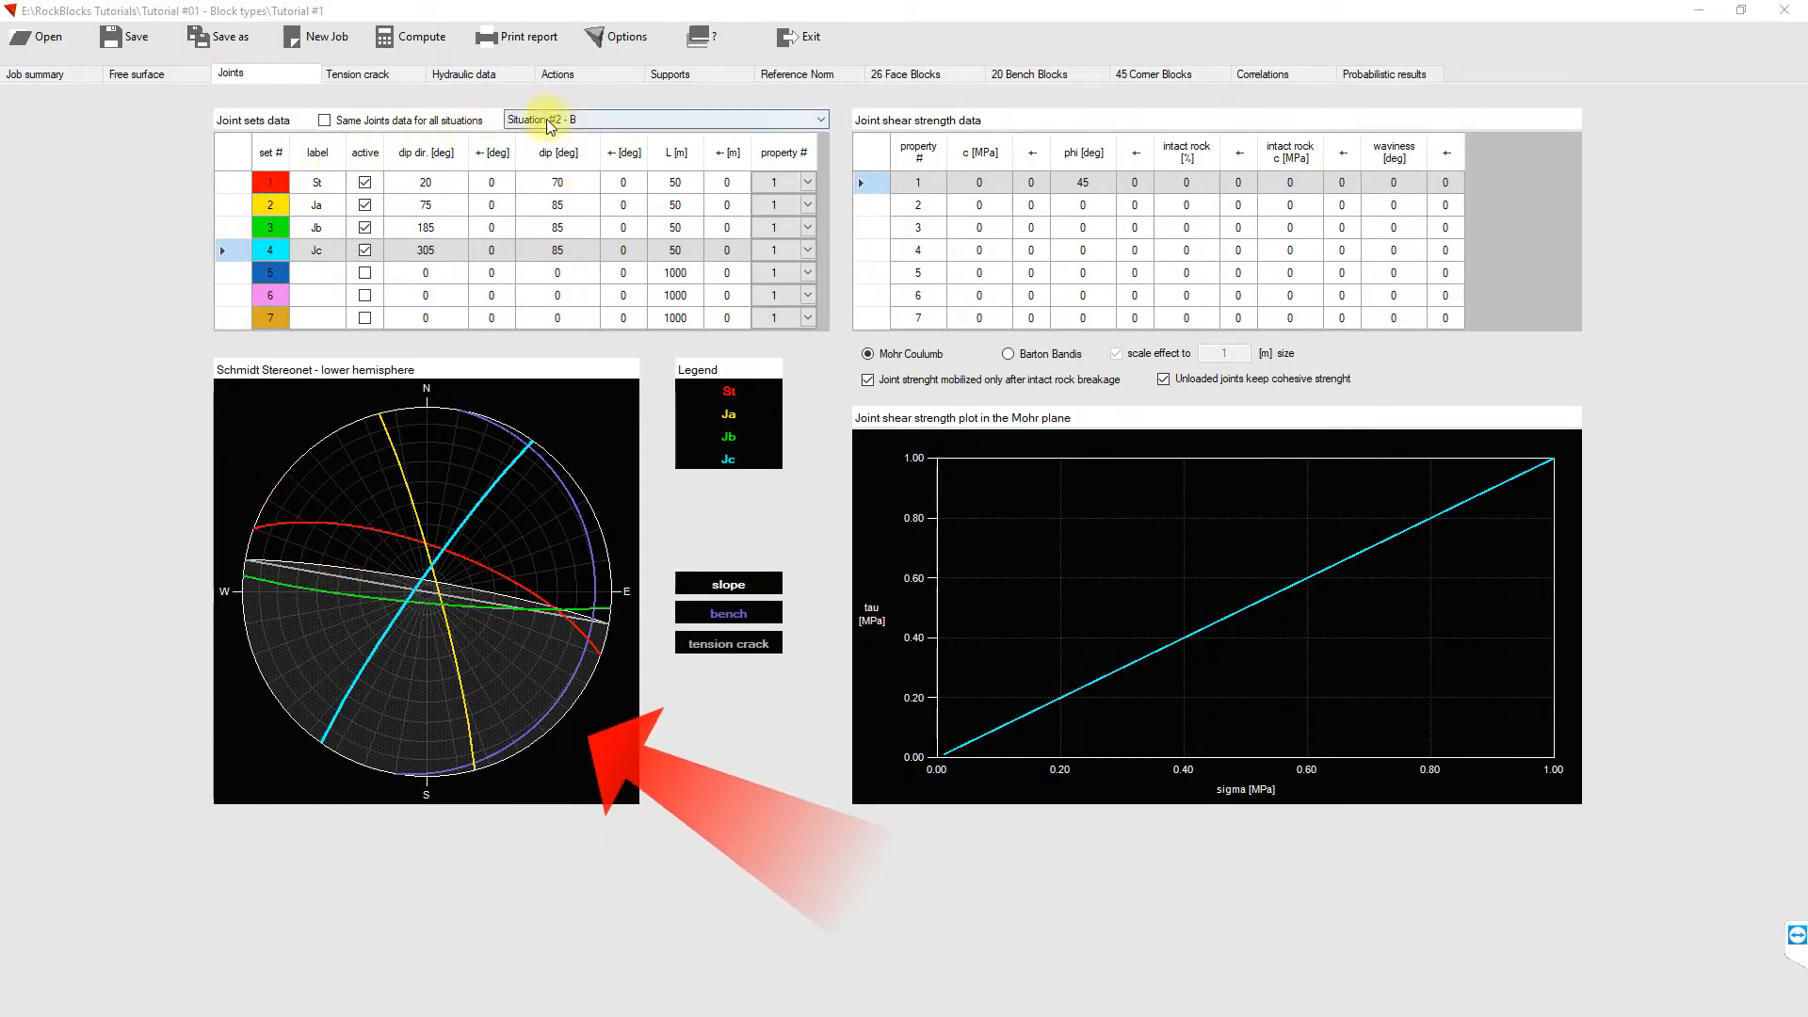
click(357, 72)
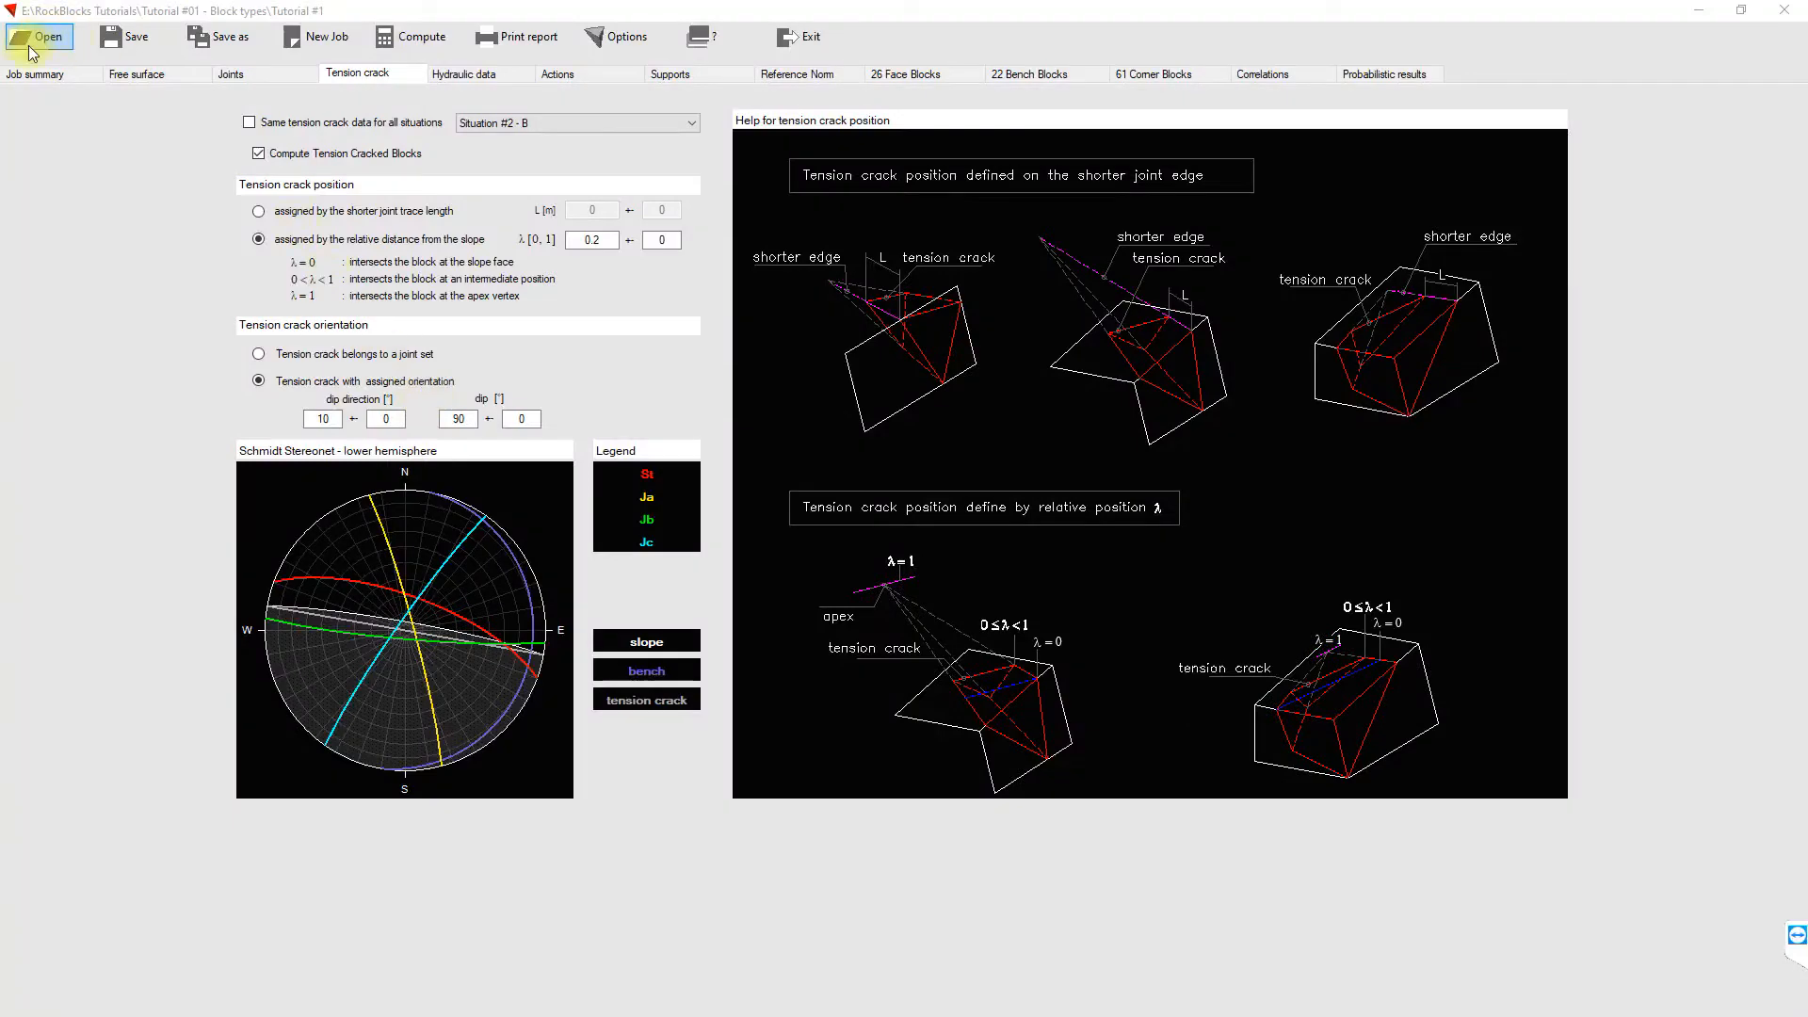
Step: Check situation B in the calculation summary, and open the full bench block list to examine shape 1 in 3D
click(34, 73)
click(1121, 441)
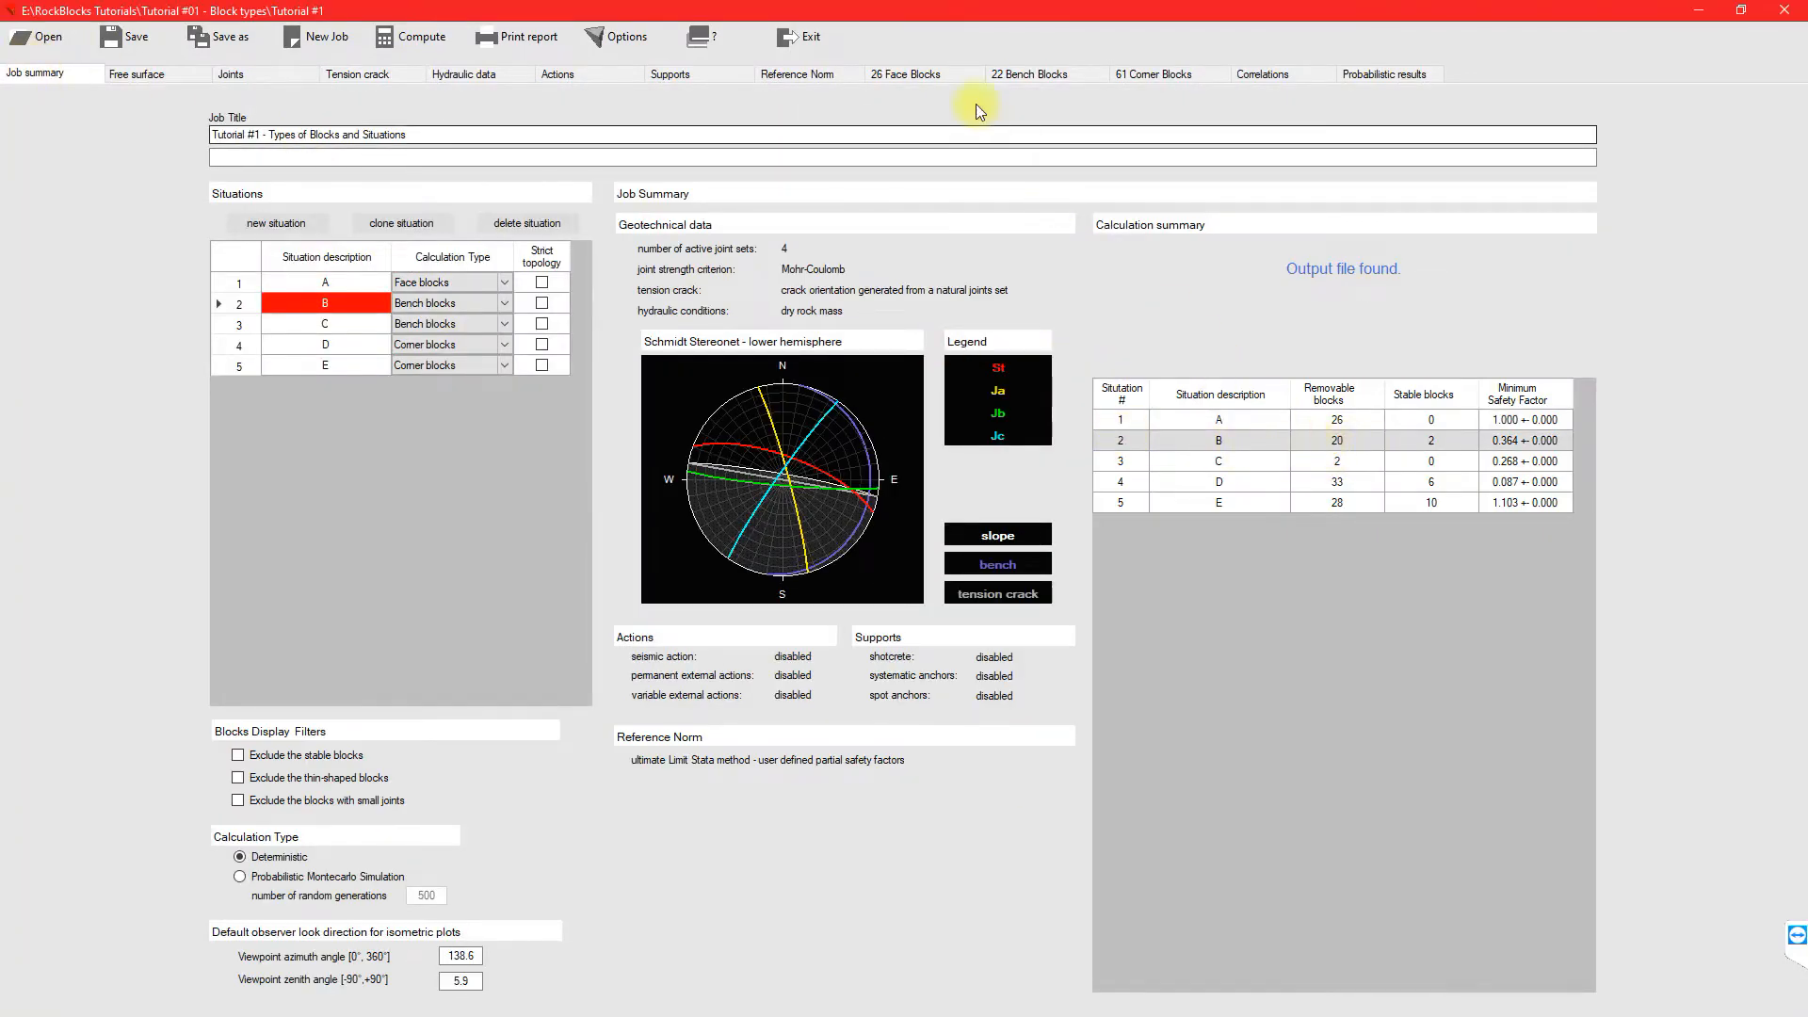
click(1004, 74)
click(884, 104)
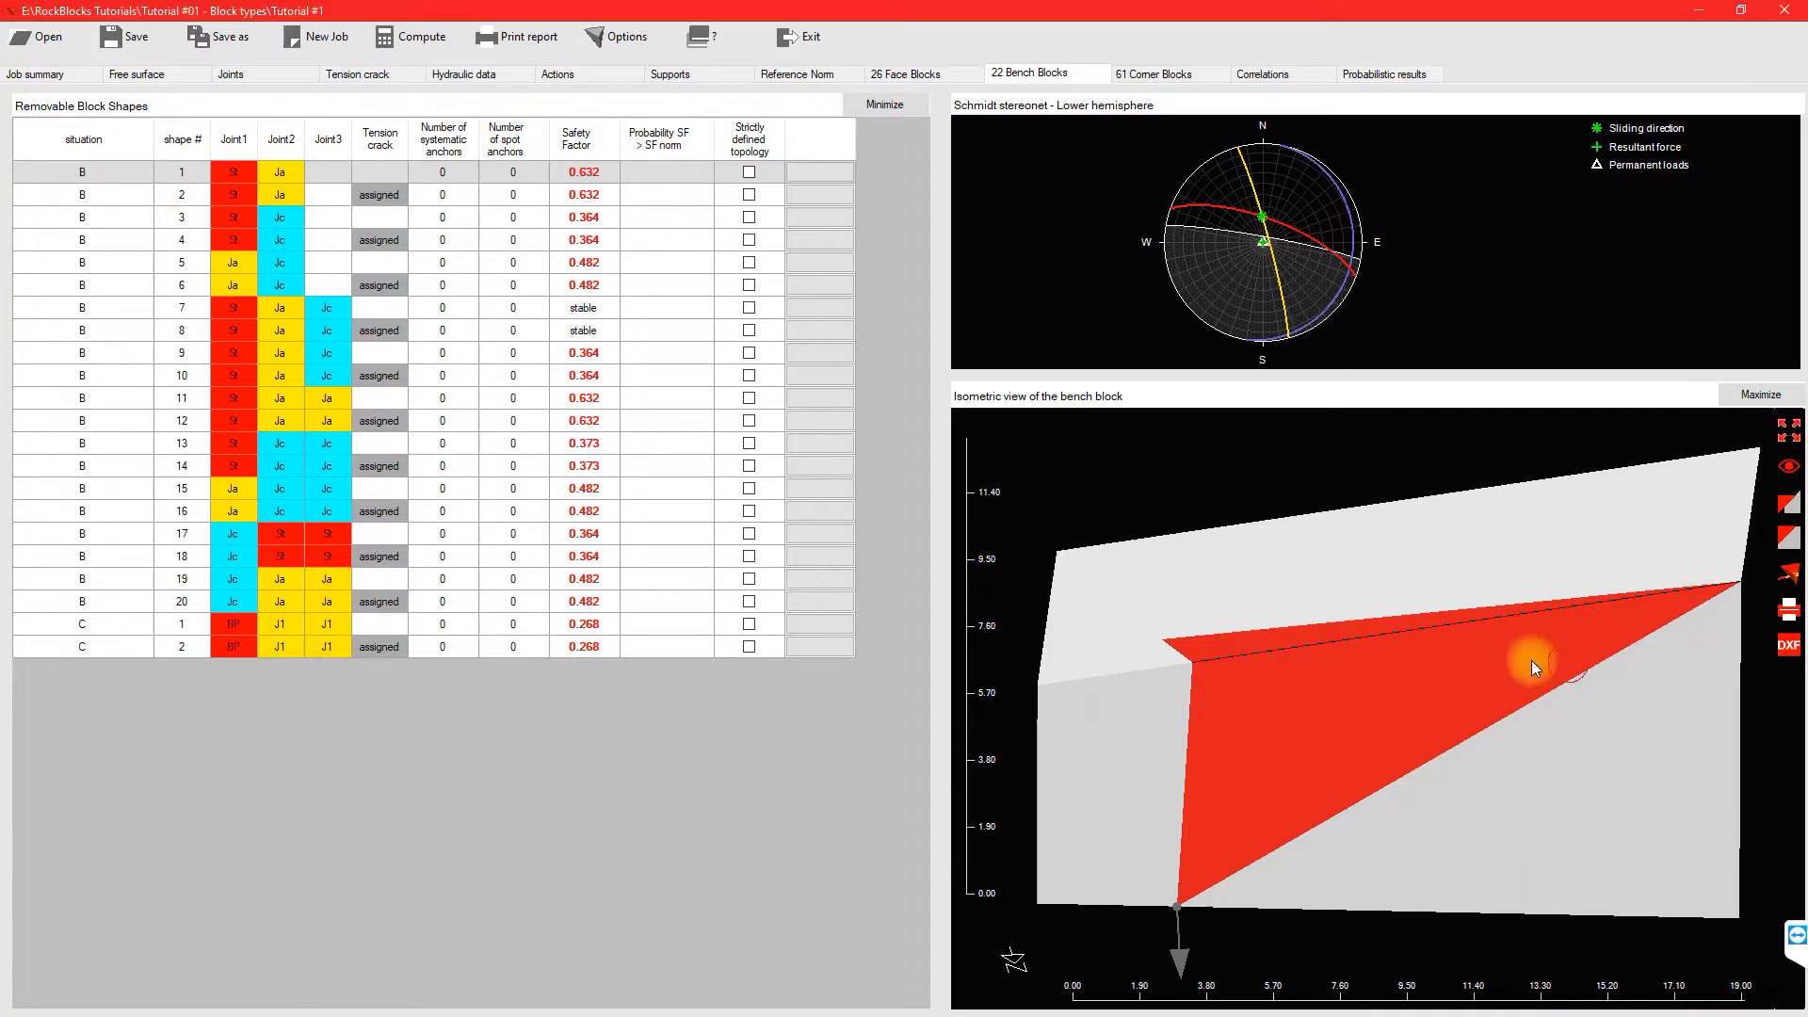
drag(1531, 660, 1330, 654)
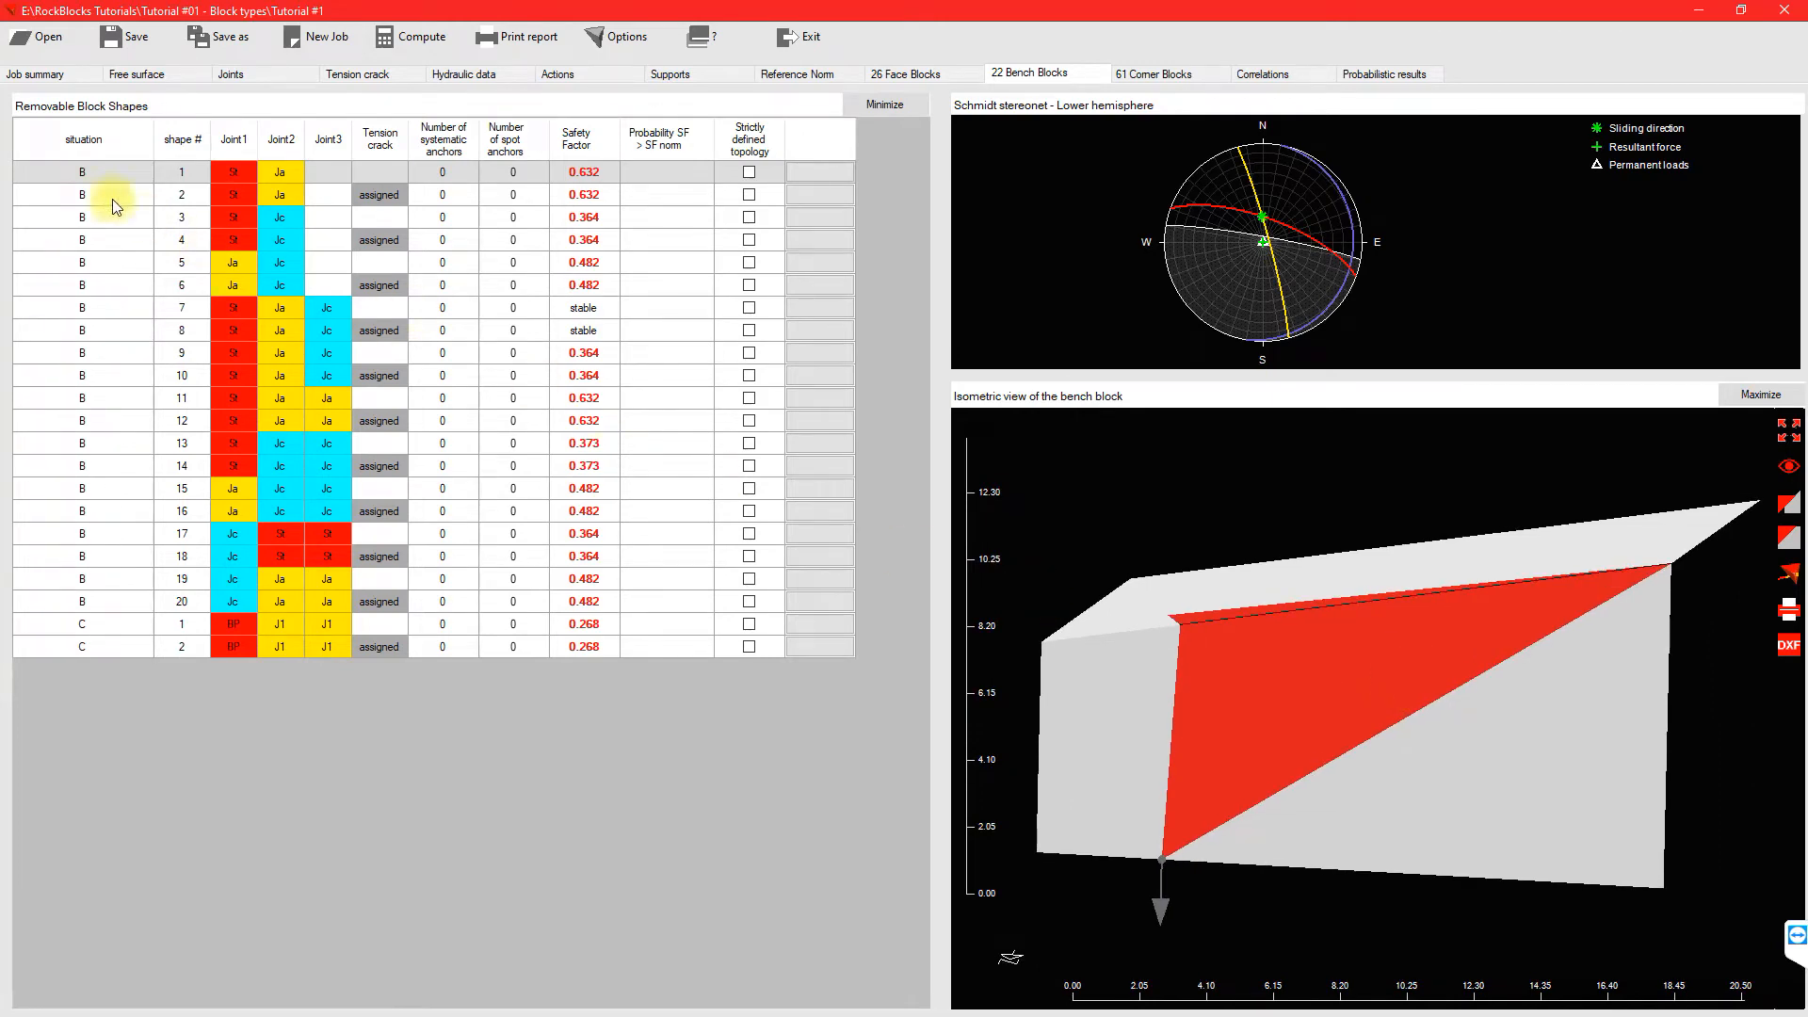
Step: Examine bench block shapes 3 and 5 of situation B closely from several angles in the isometric view
click(95, 220)
drag(1182, 570, 1263, 678)
click(98, 263)
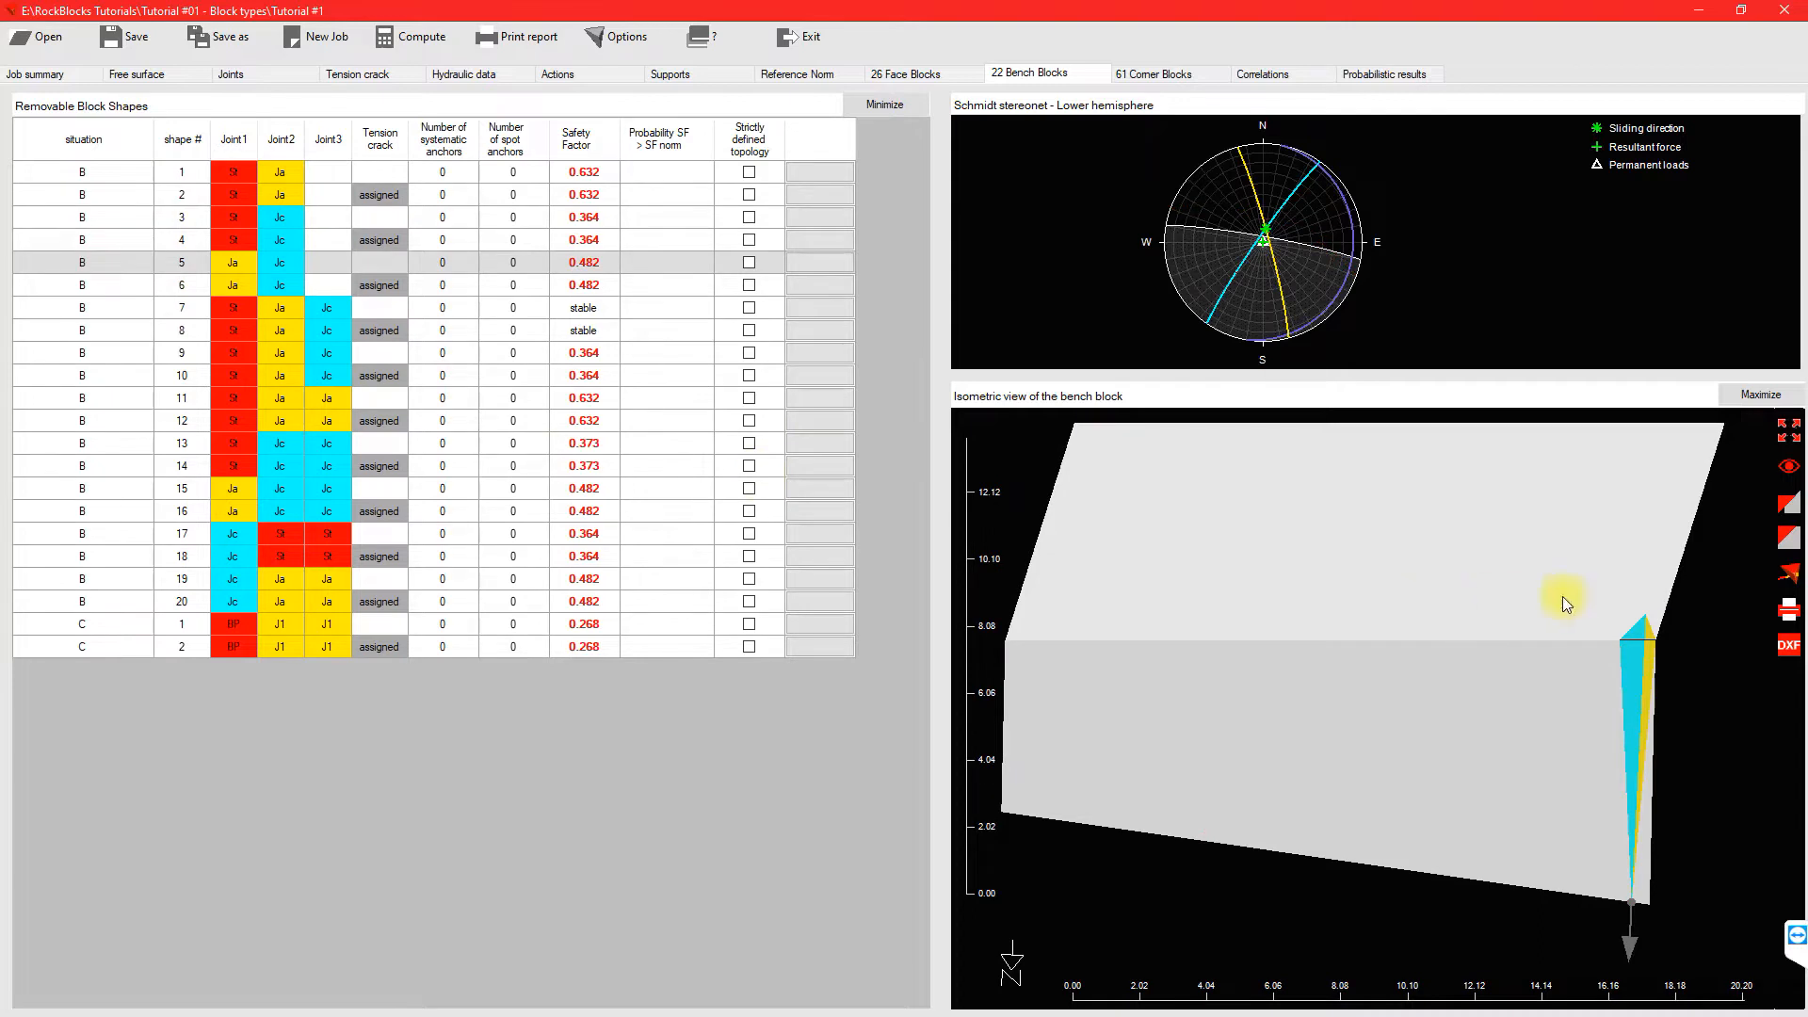
drag(1696, 695, 1087, 563)
scroll(1081, 570, up, 6)
scroll(1086, 569, down, 4)
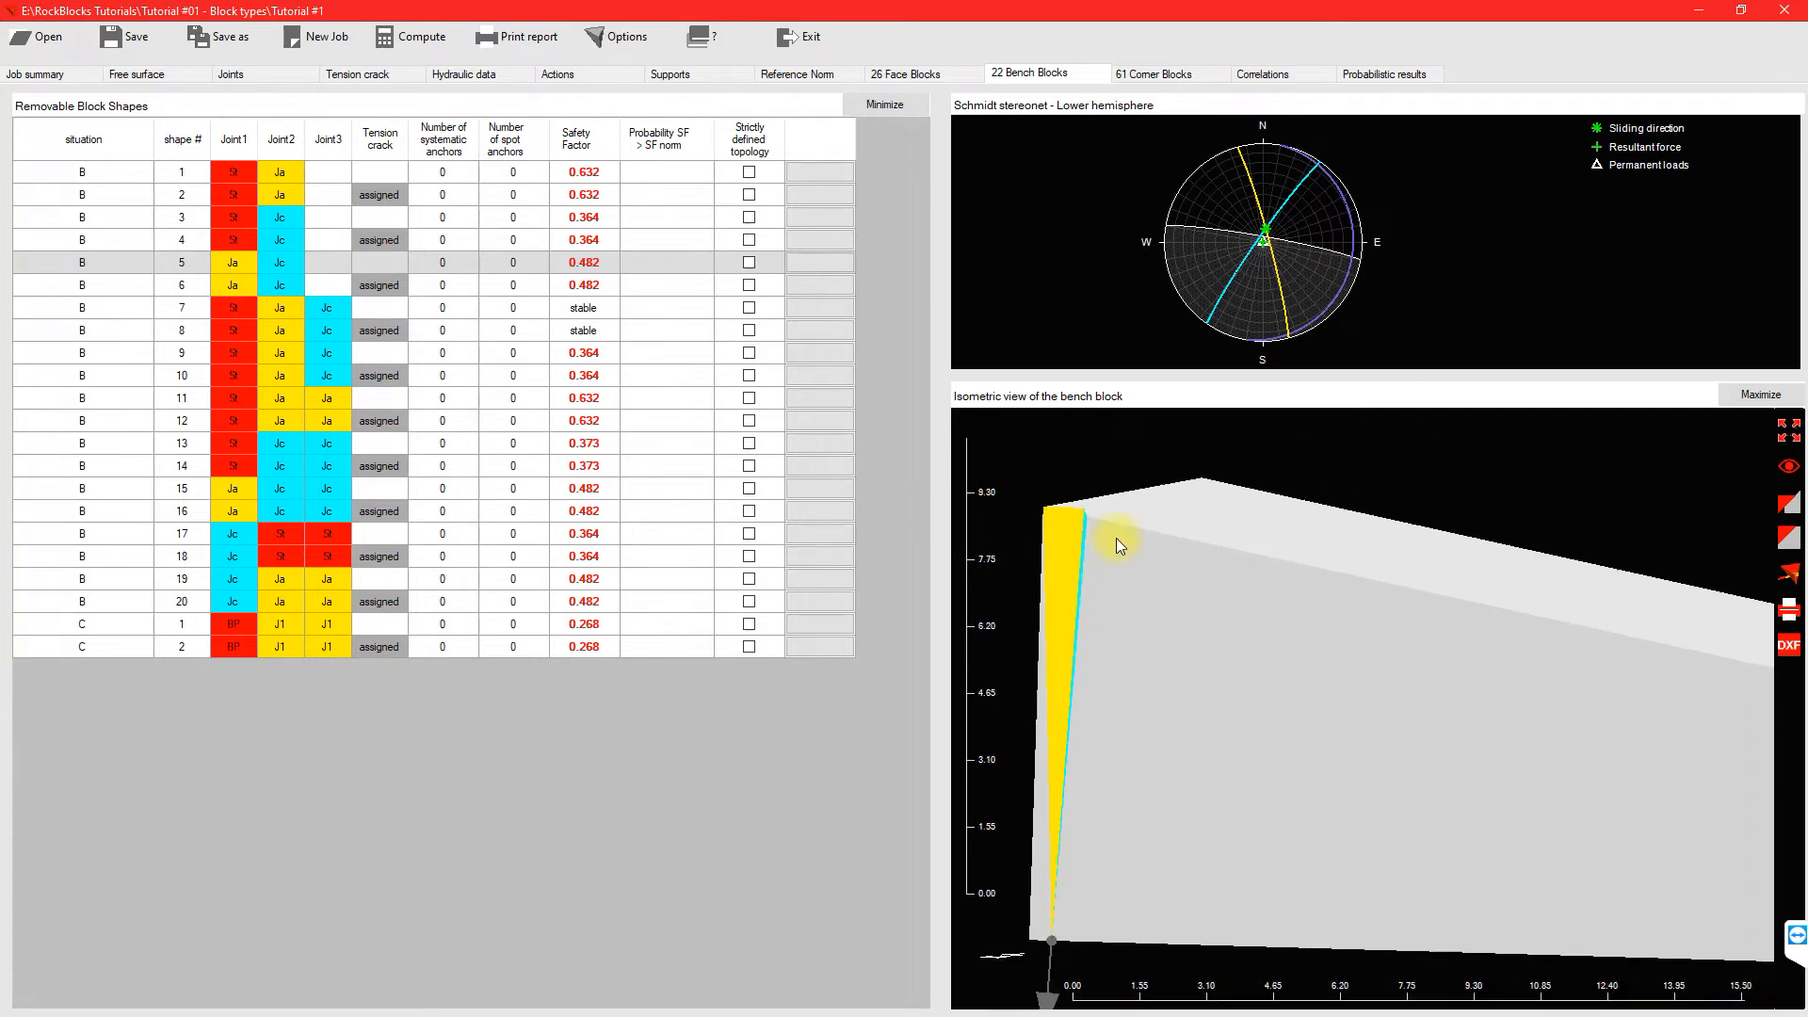
drag(1601, 528, 1742, 654)
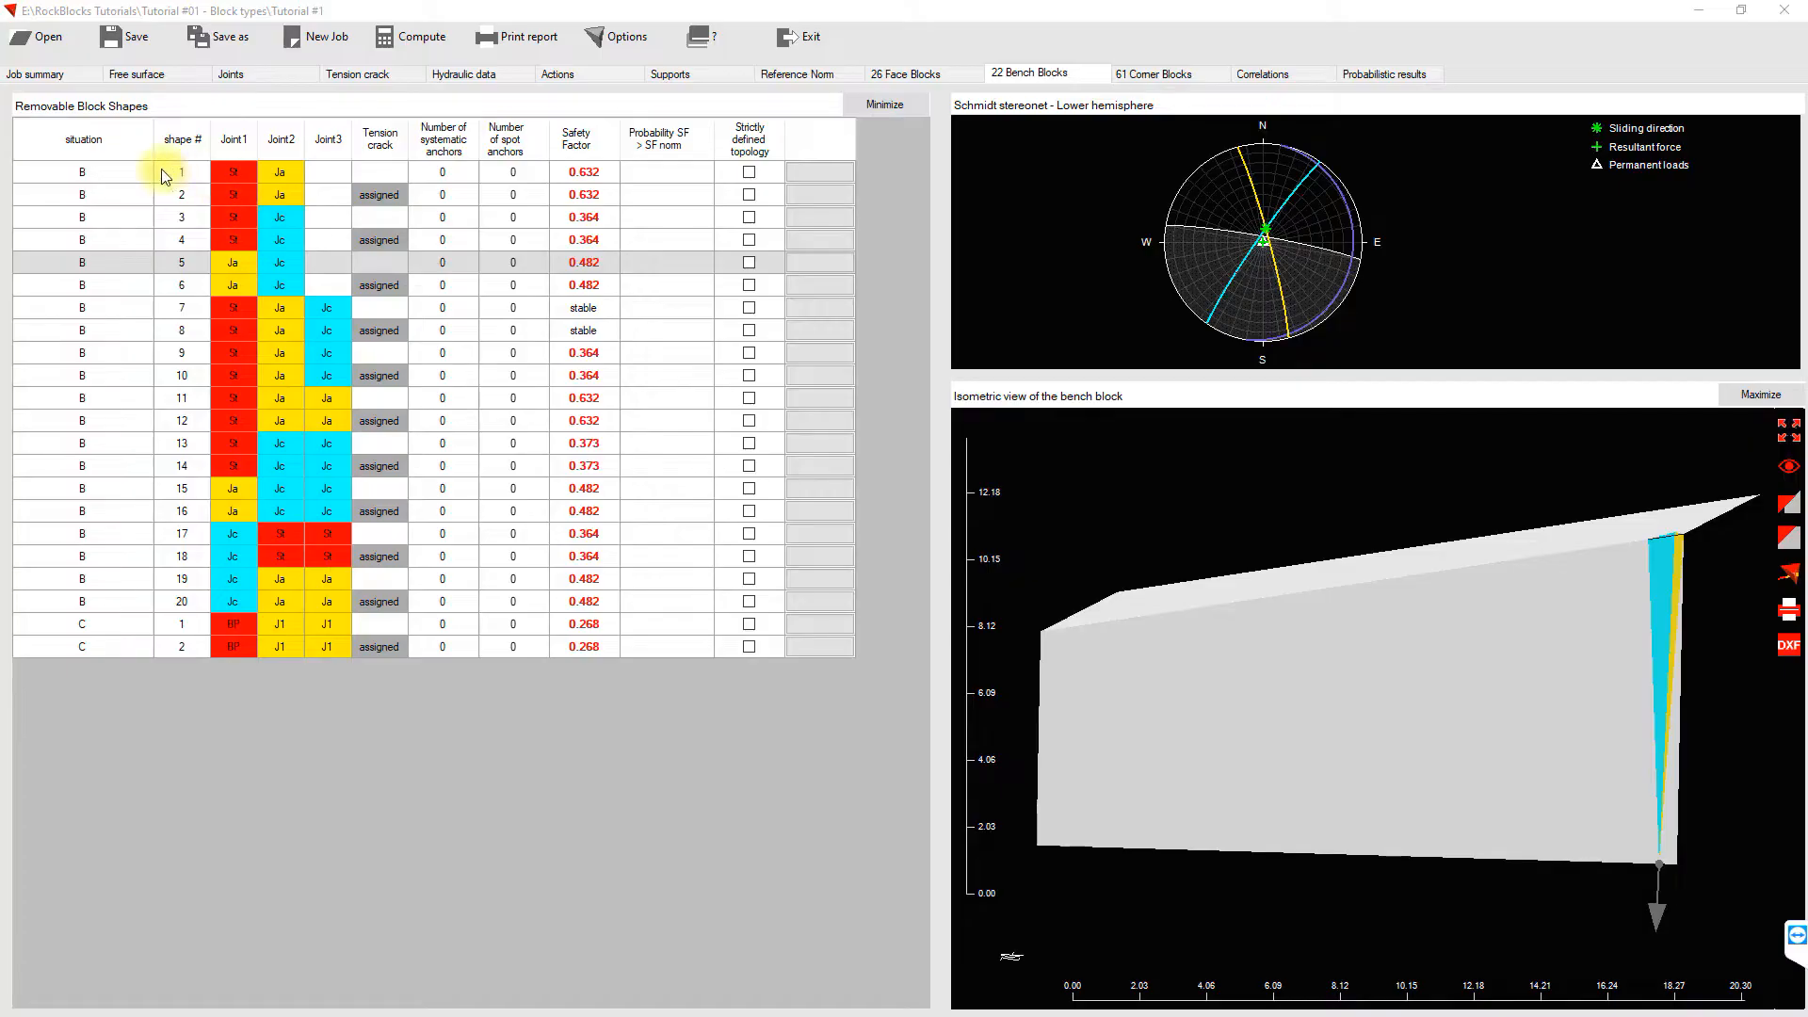
Step: Compare situation B's bench shape 1 with its tension-cracked counterpart, shape 2, in the isometric view
click(161, 171)
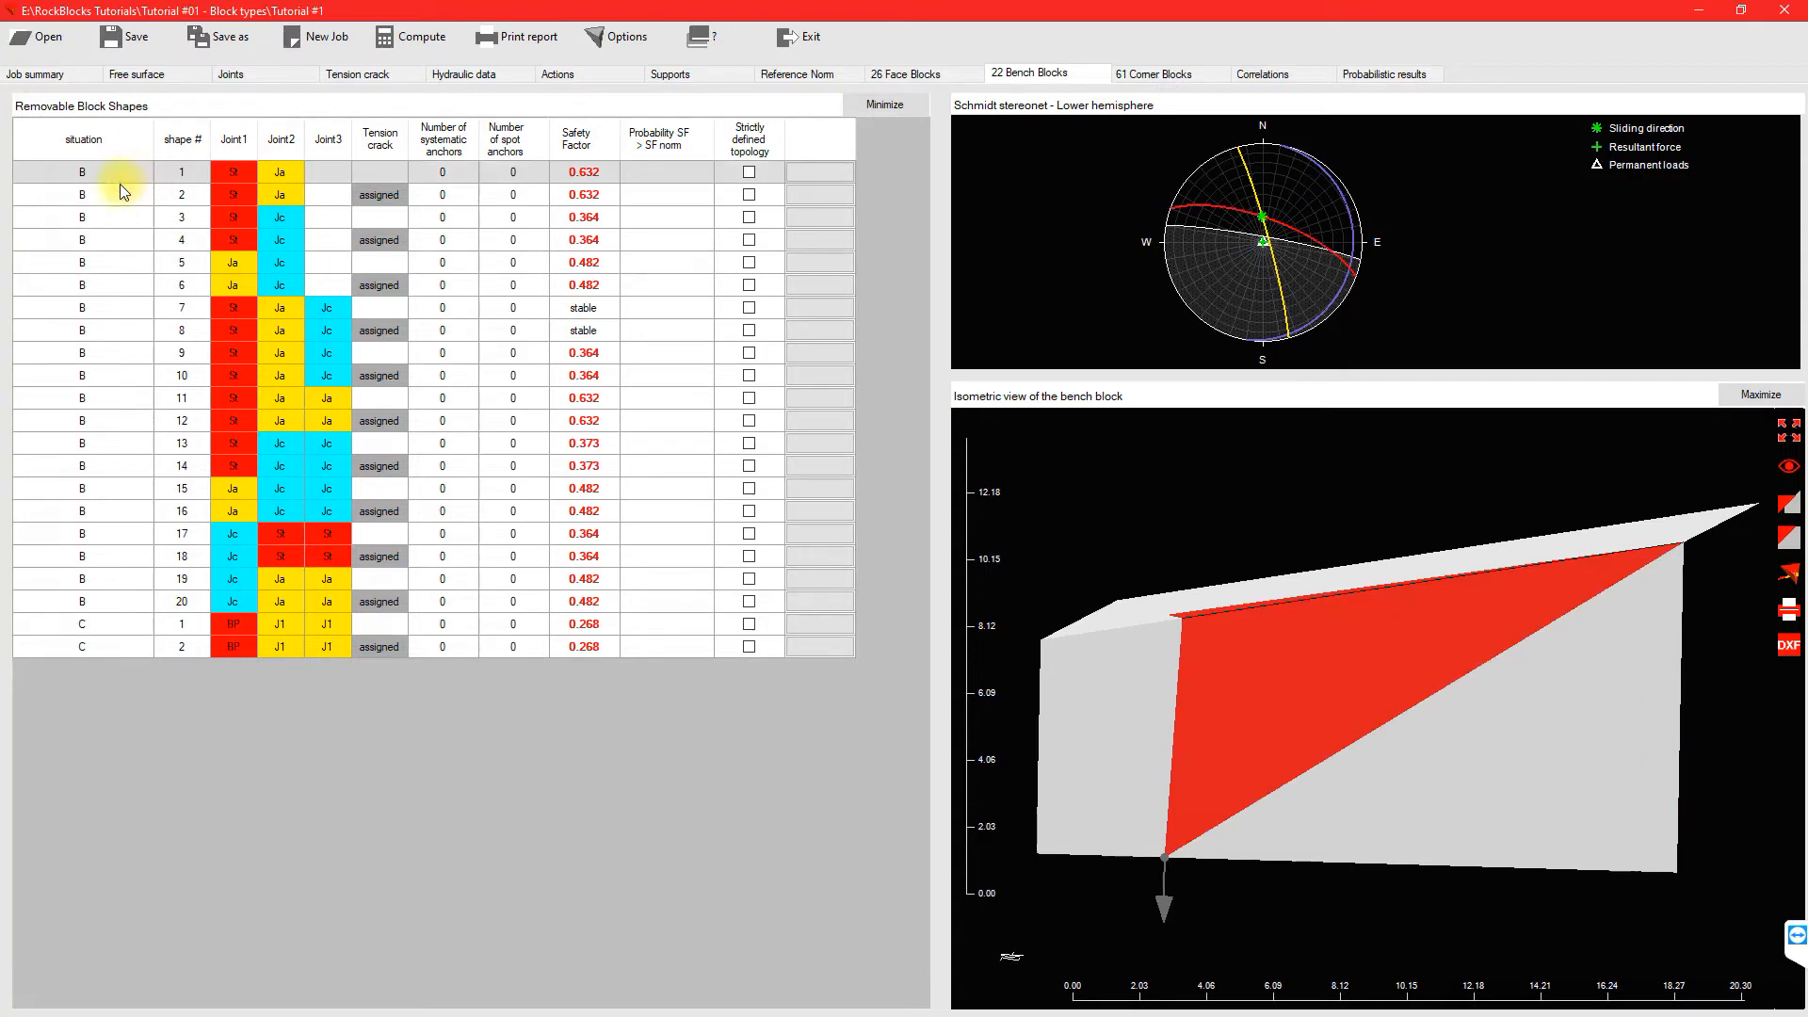
click(121, 194)
drag(1538, 597, 1432, 582)
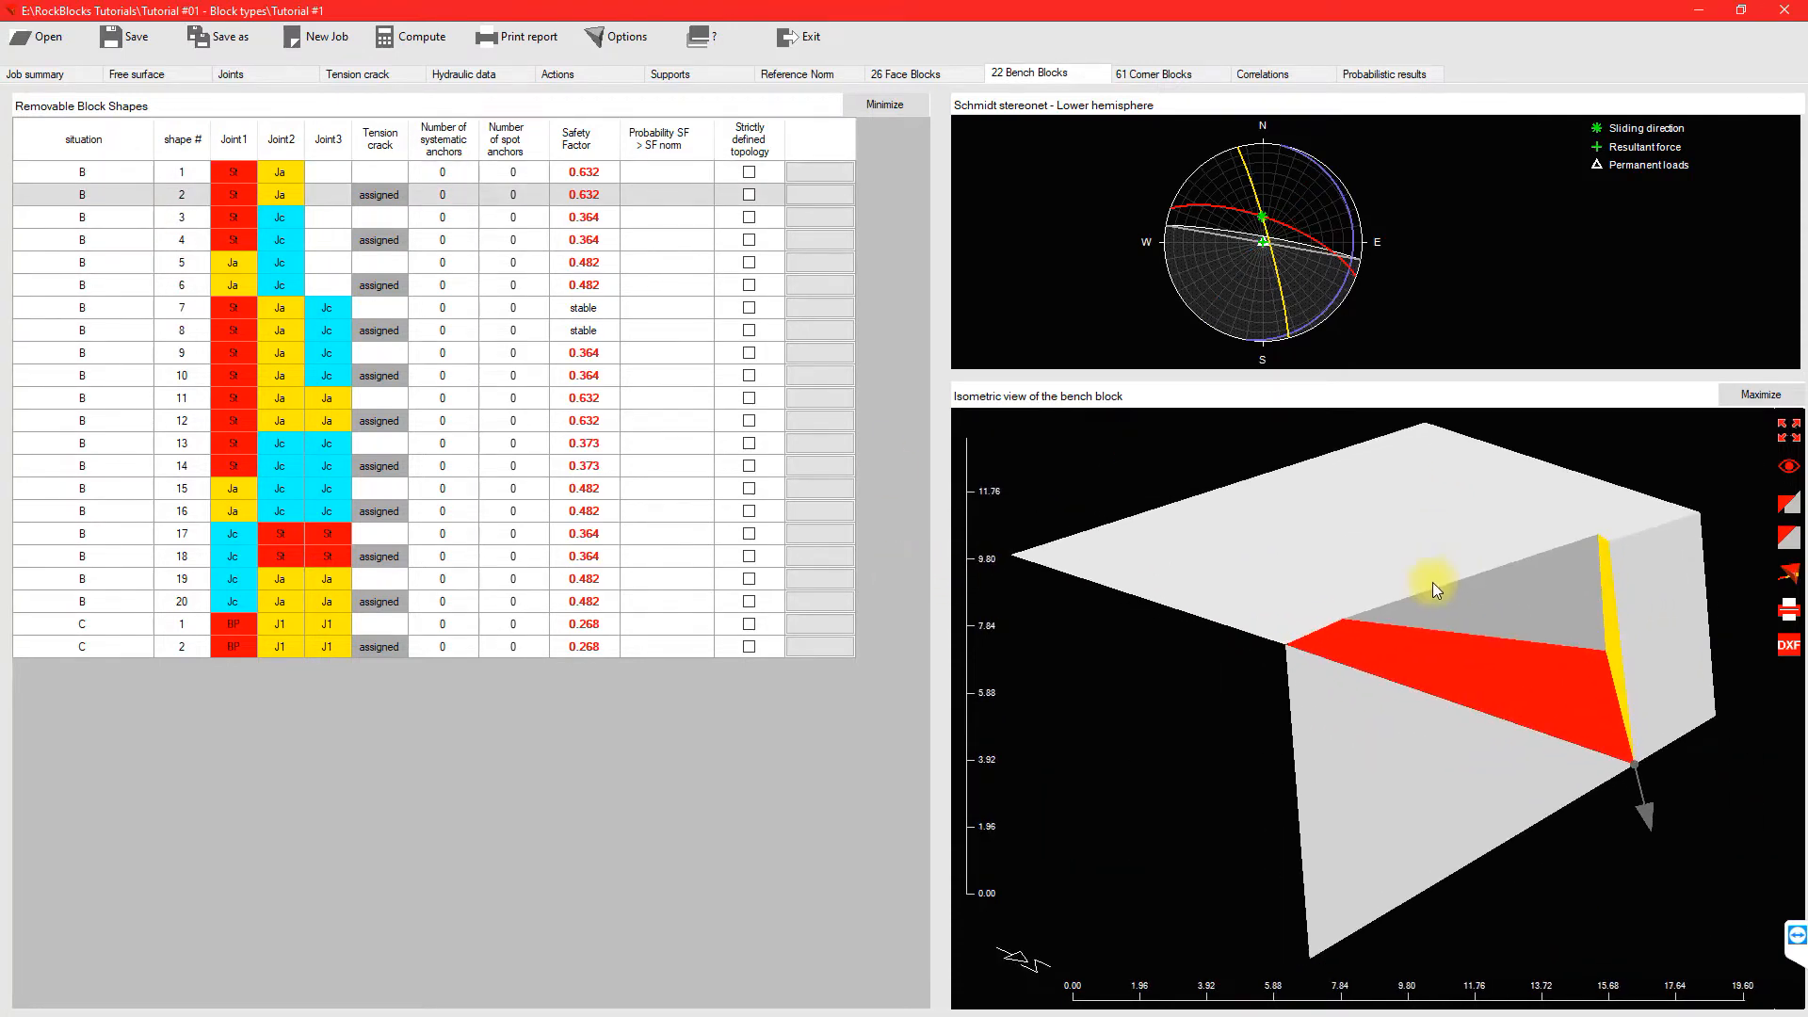
click(131, 179)
click(123, 194)
drag(1544, 571, 1135, 706)
Step: Compare situation B's bench shapes 3 and 5 with their tension-cracked counterparts, shapes 4 and 6, in the isometric view
click(122, 219)
click(119, 238)
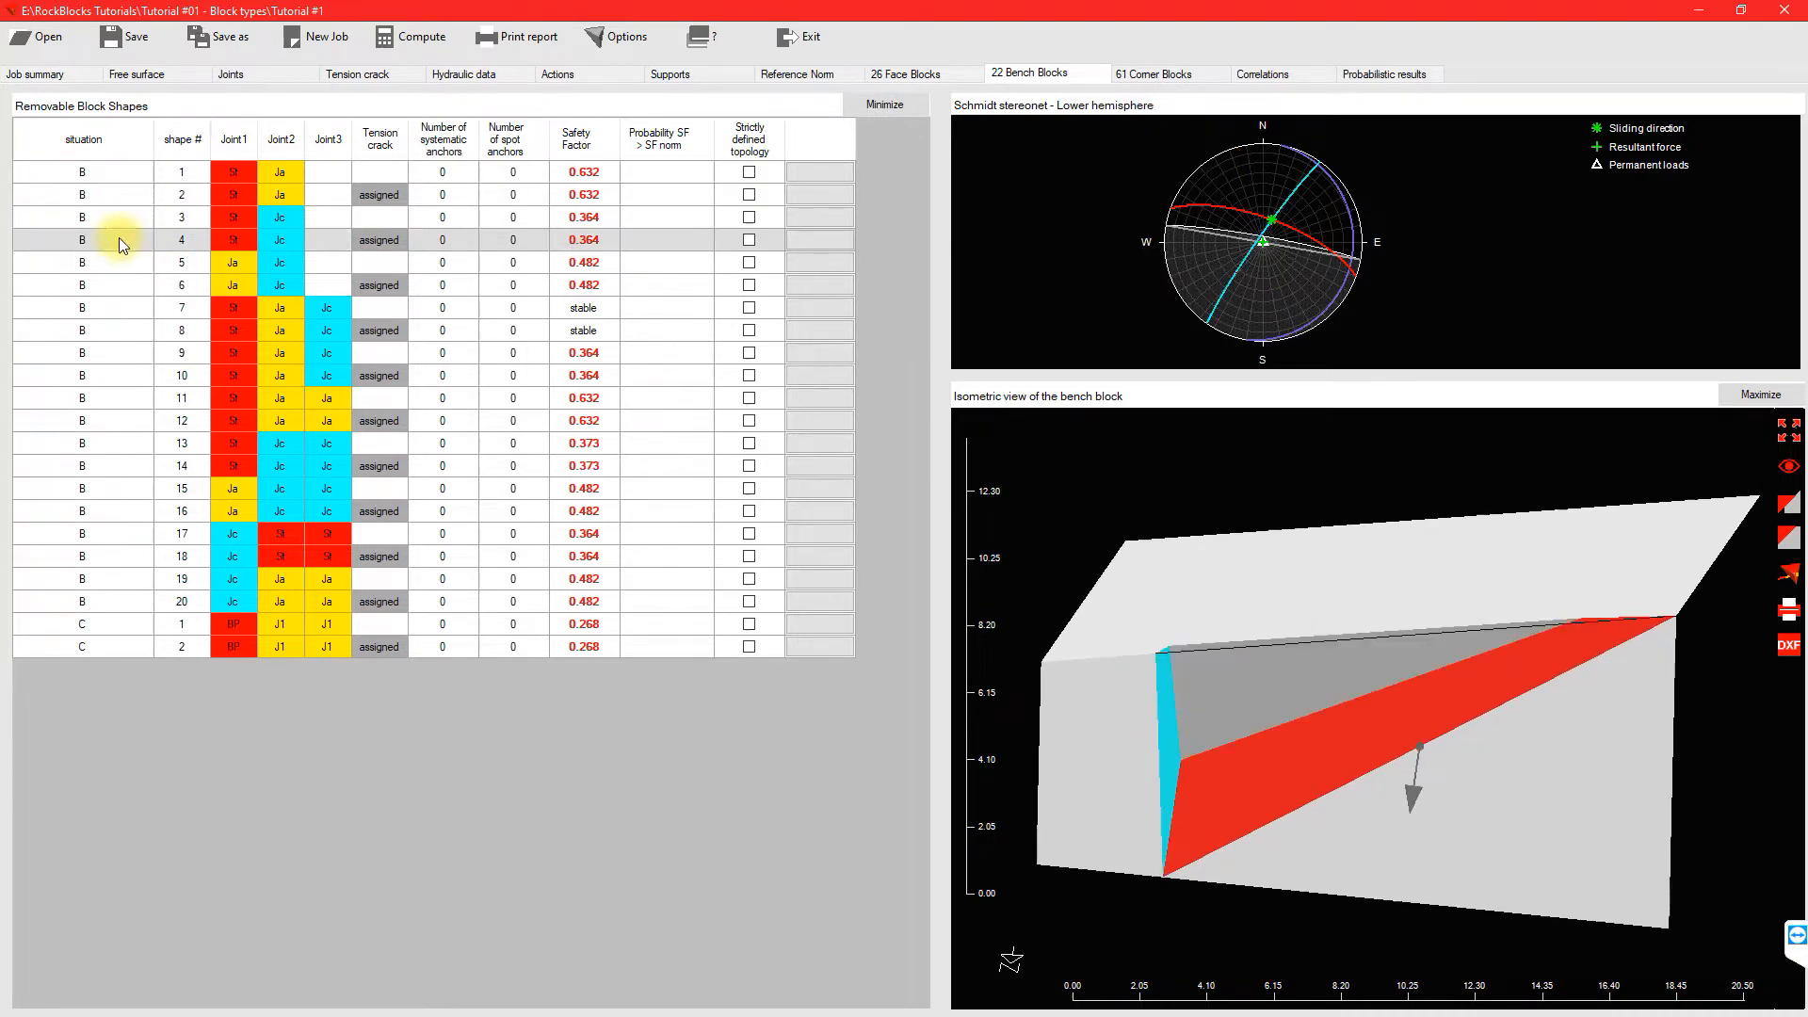
click(133, 262)
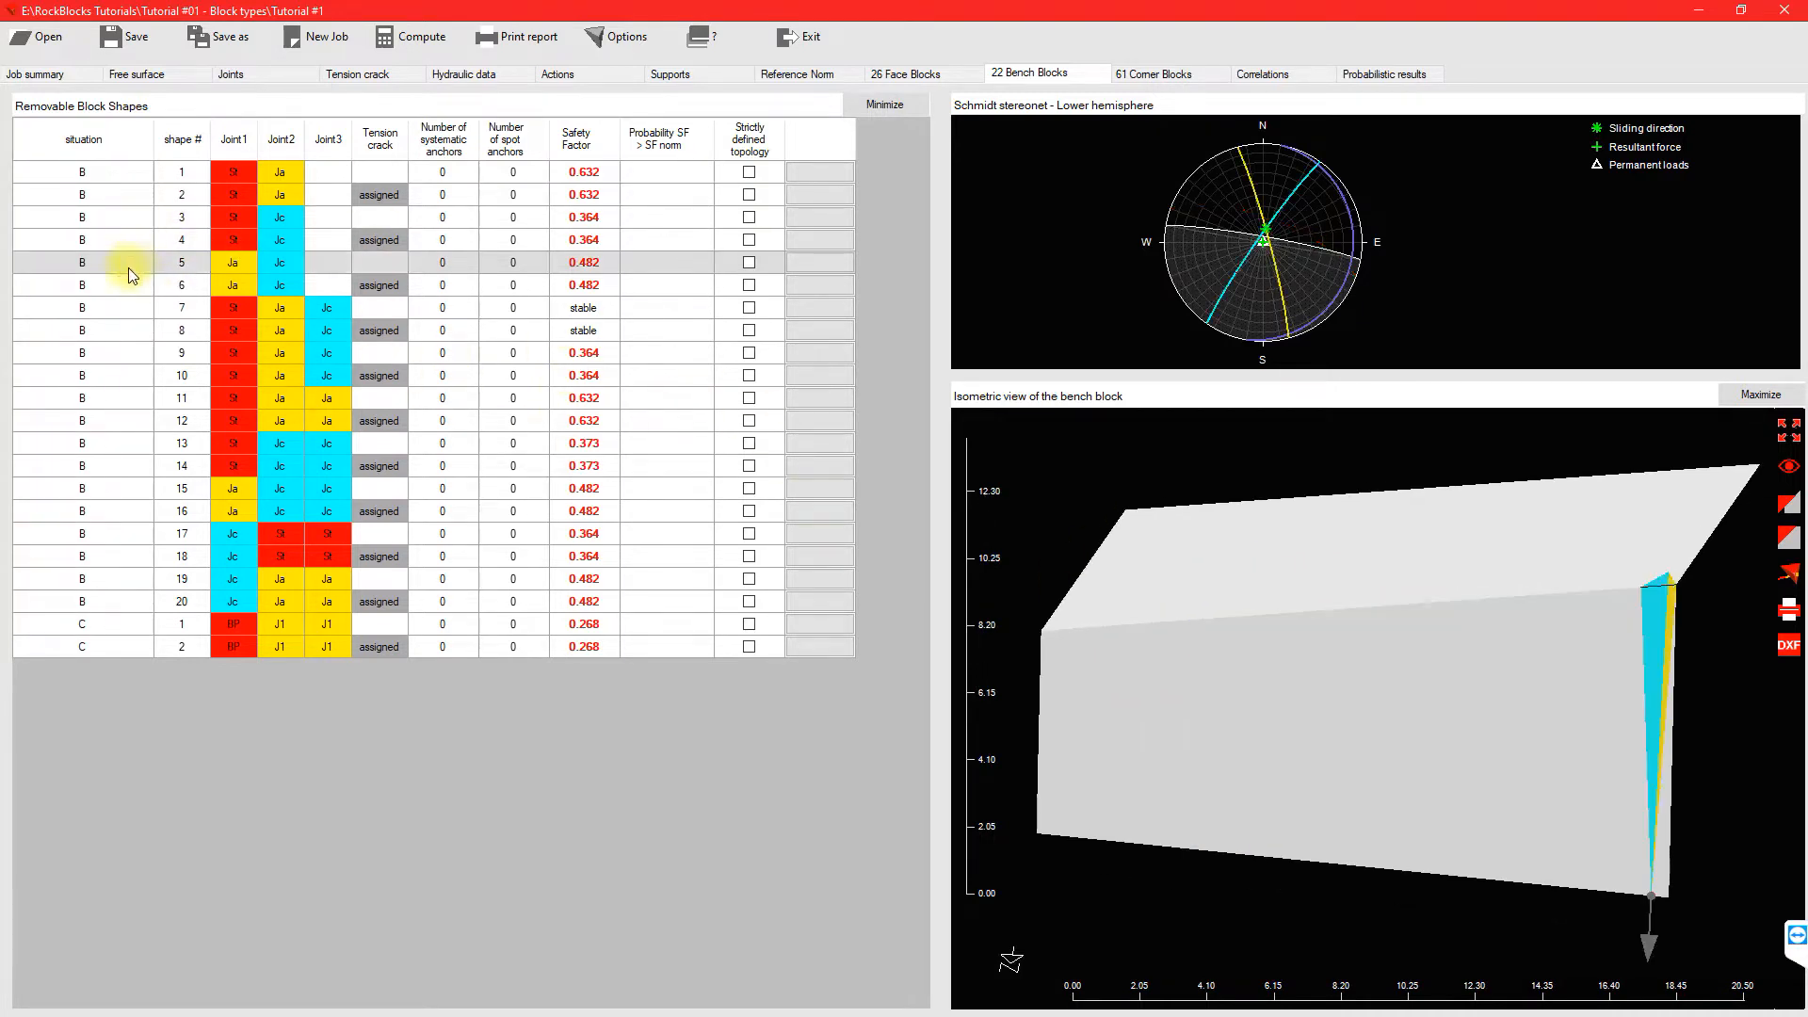
click(119, 287)
scroll(1697, 644, up, 7)
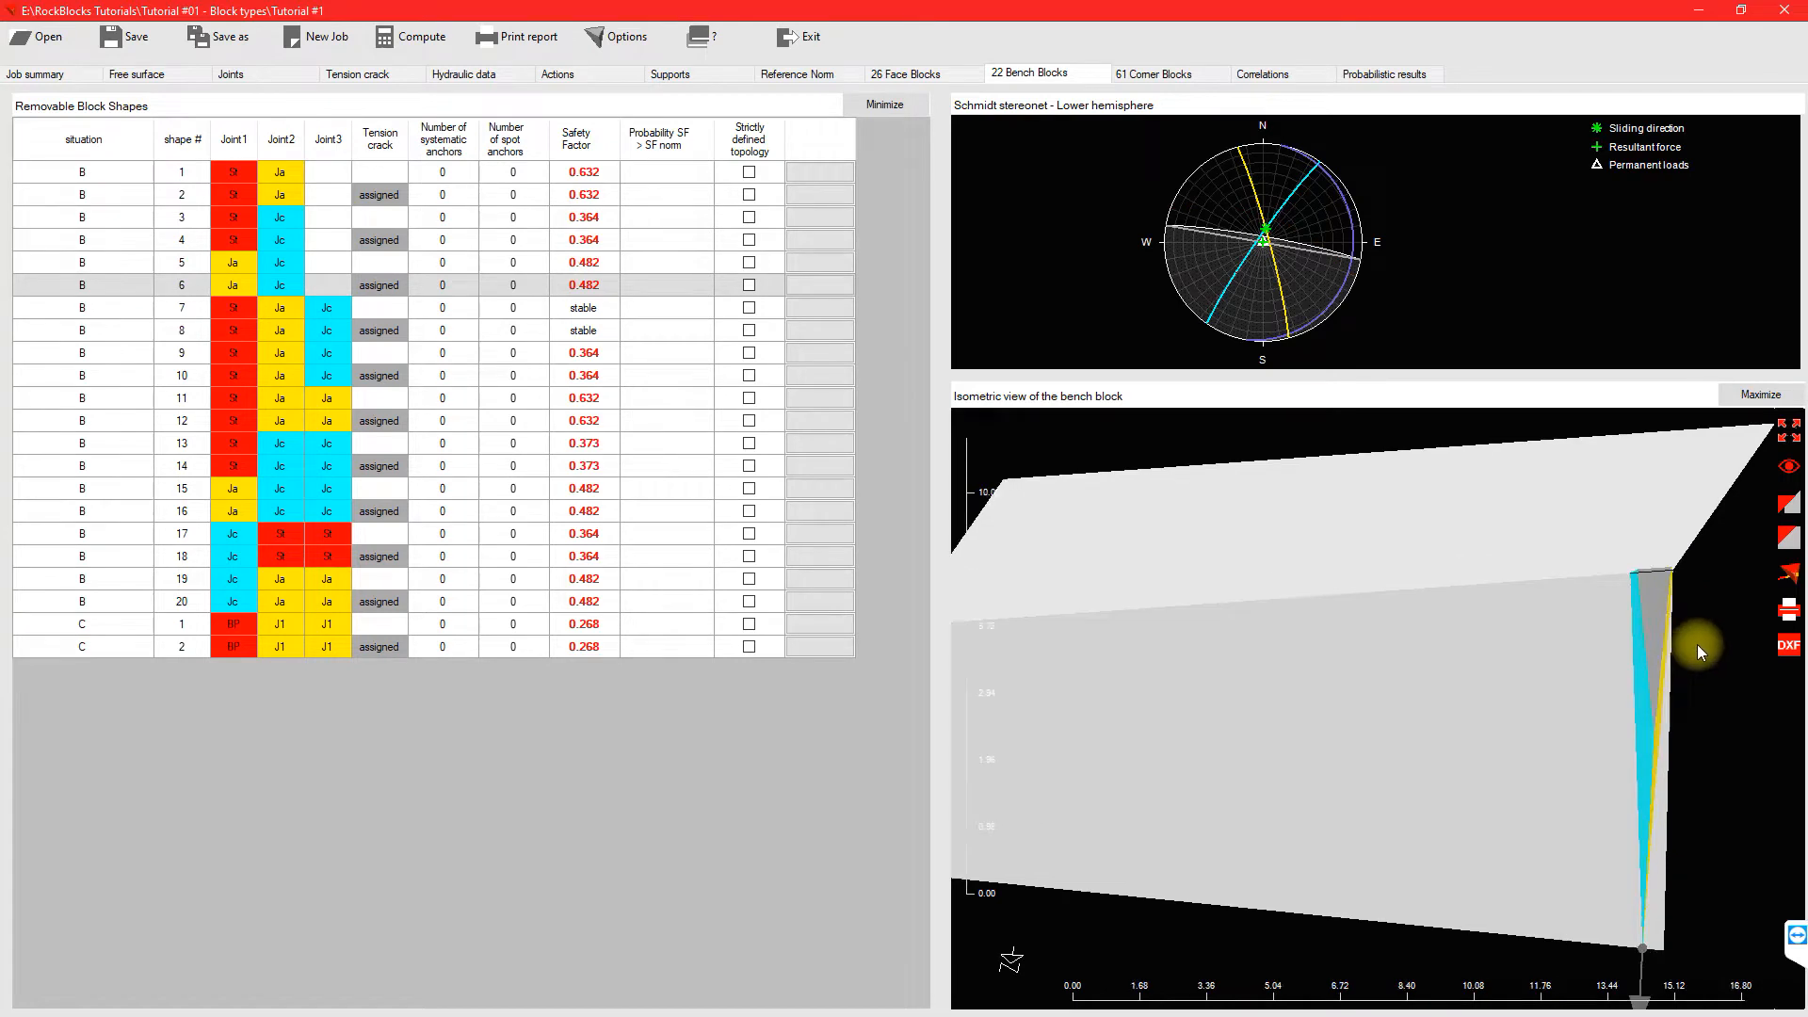
scroll(1667, 606, down, 7)
mouse_move(1686, 619)
mouse_down()
mouse_move(1399, 587)
mouse_move(1099, 512)
mouse_move(1210, 613)
mouse_move(1421, 746)
mouse_move(1518, 638)
mouse_move(1658, 630)
mouse_up()
scroll(1068, 579, up, 7)
scroll(1044, 578, down, 5)
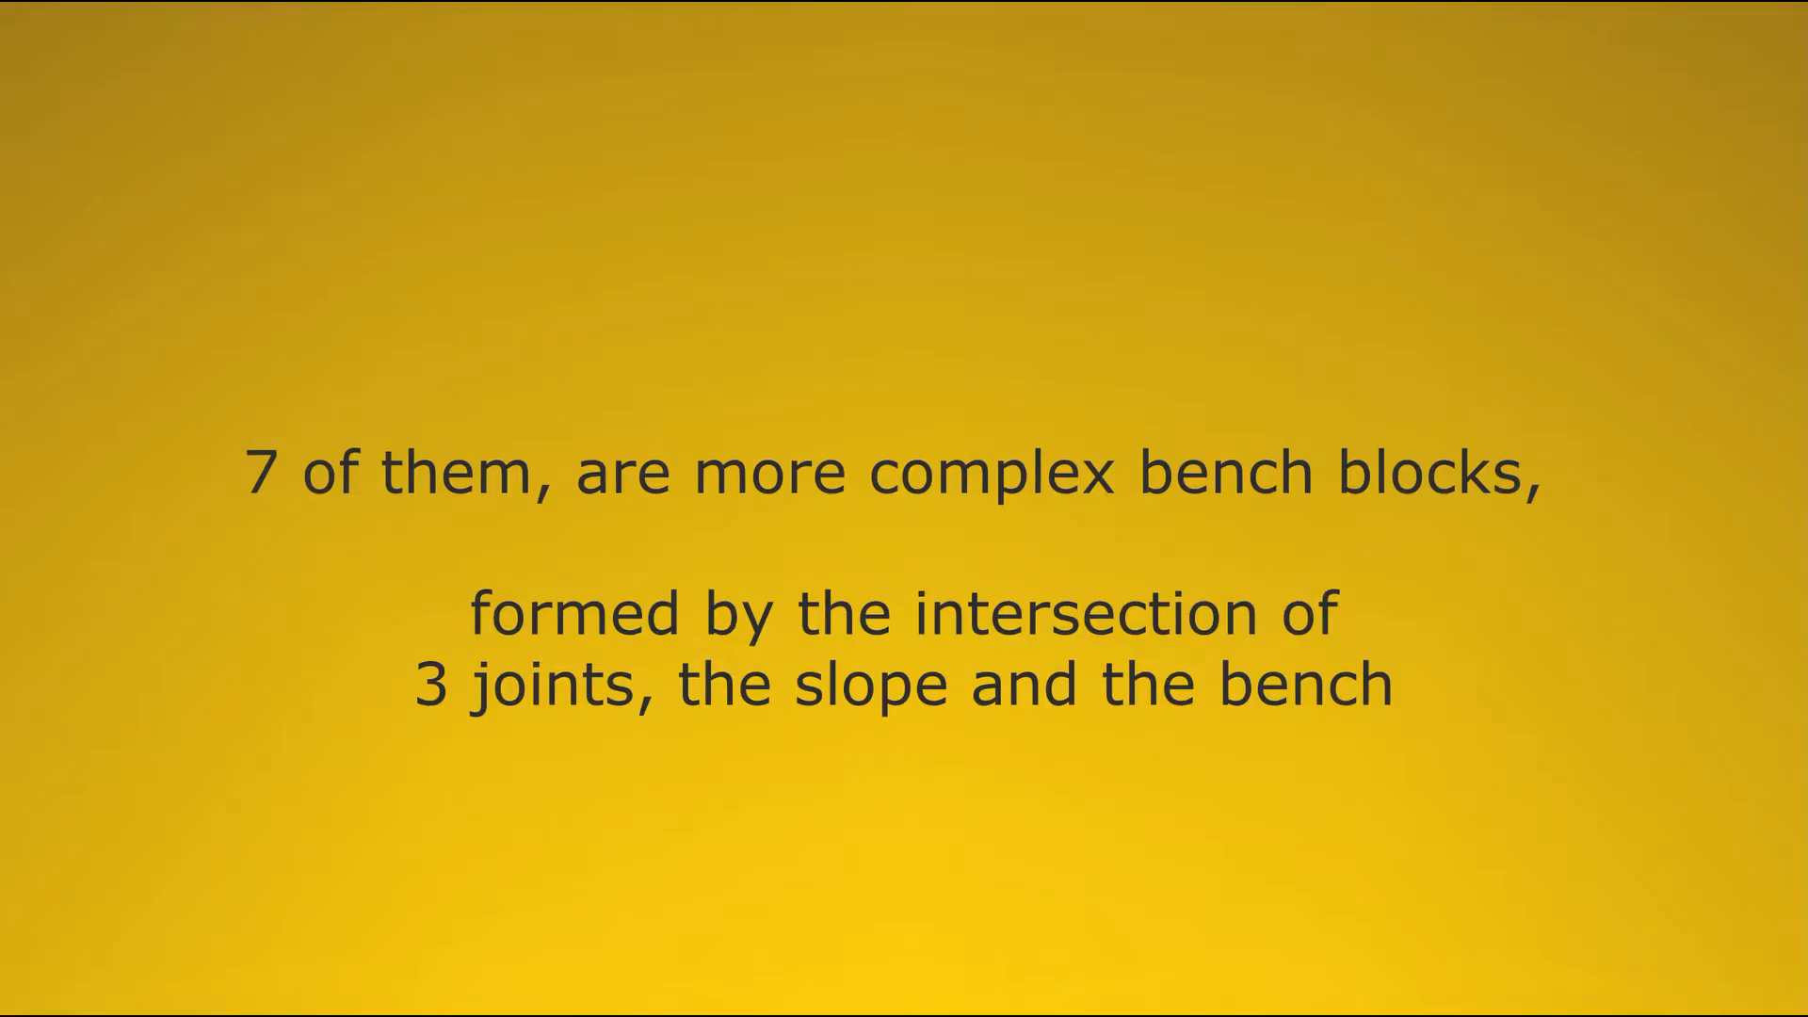
Step: Examine situation B's three-joint bench block shapes 7, 9, 11 and 13 from several angles in the isometric view
click(98, 308)
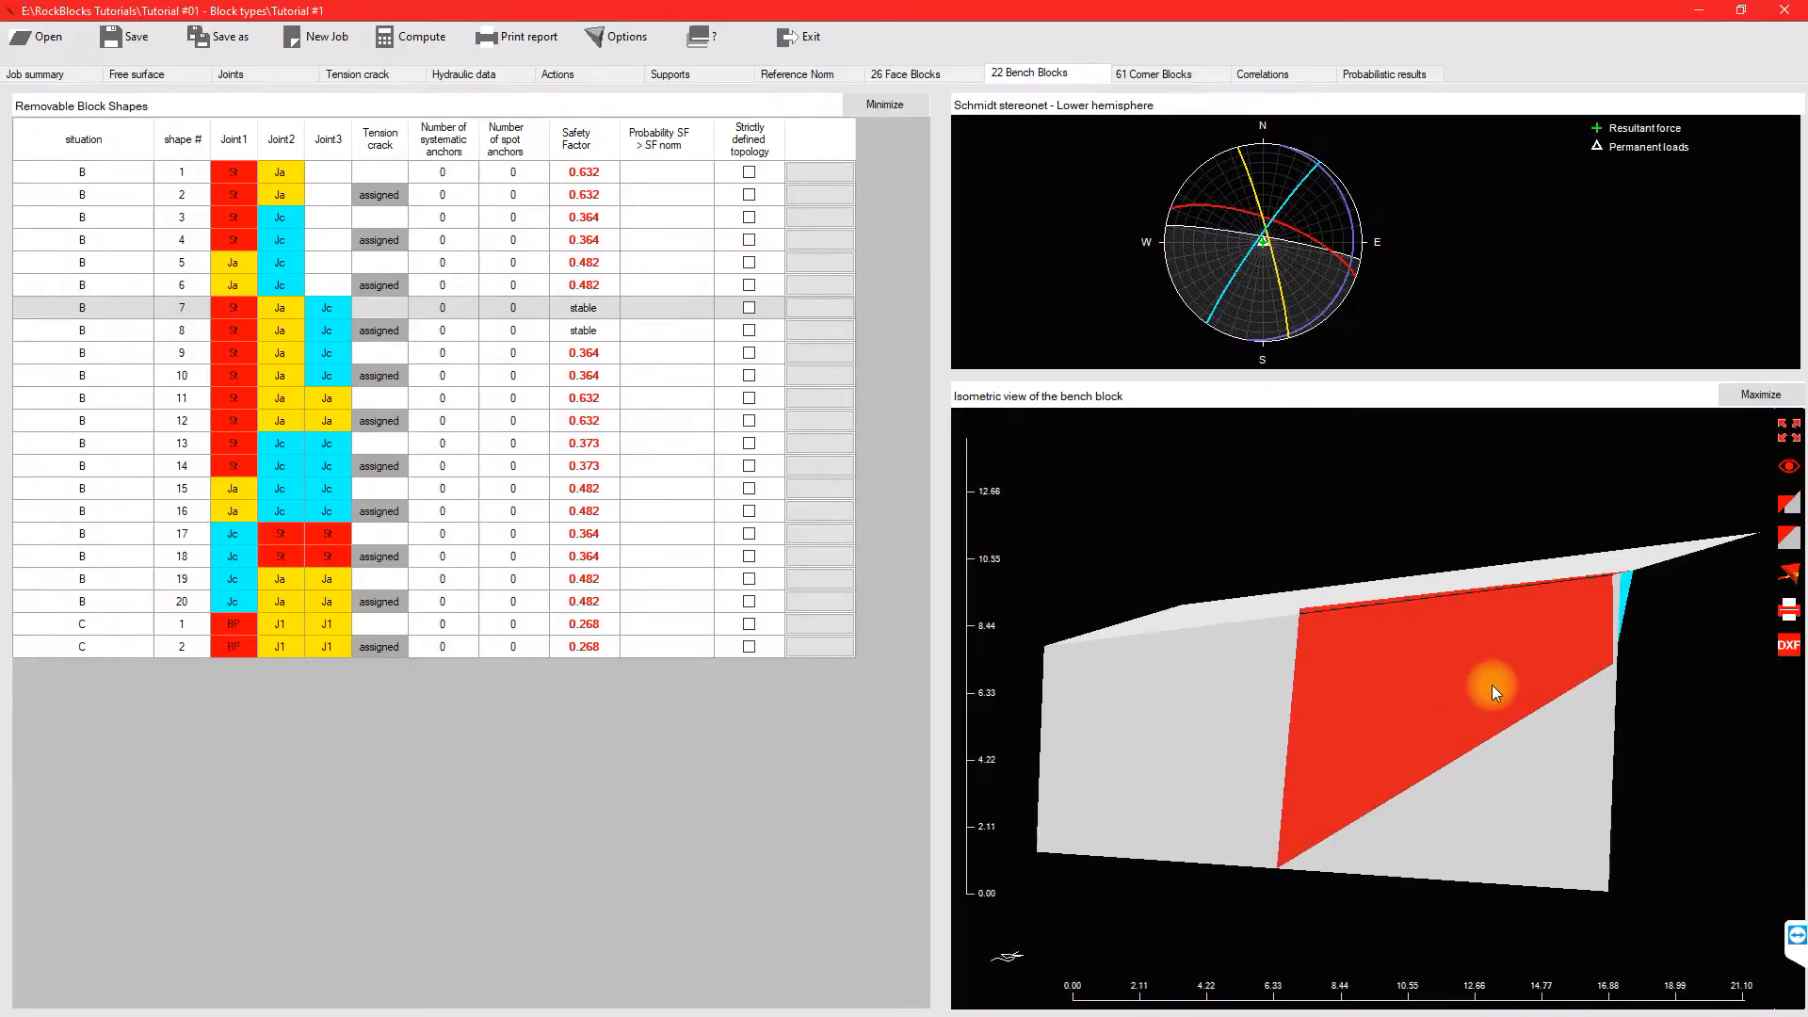
drag(1491, 686, 1554, 762)
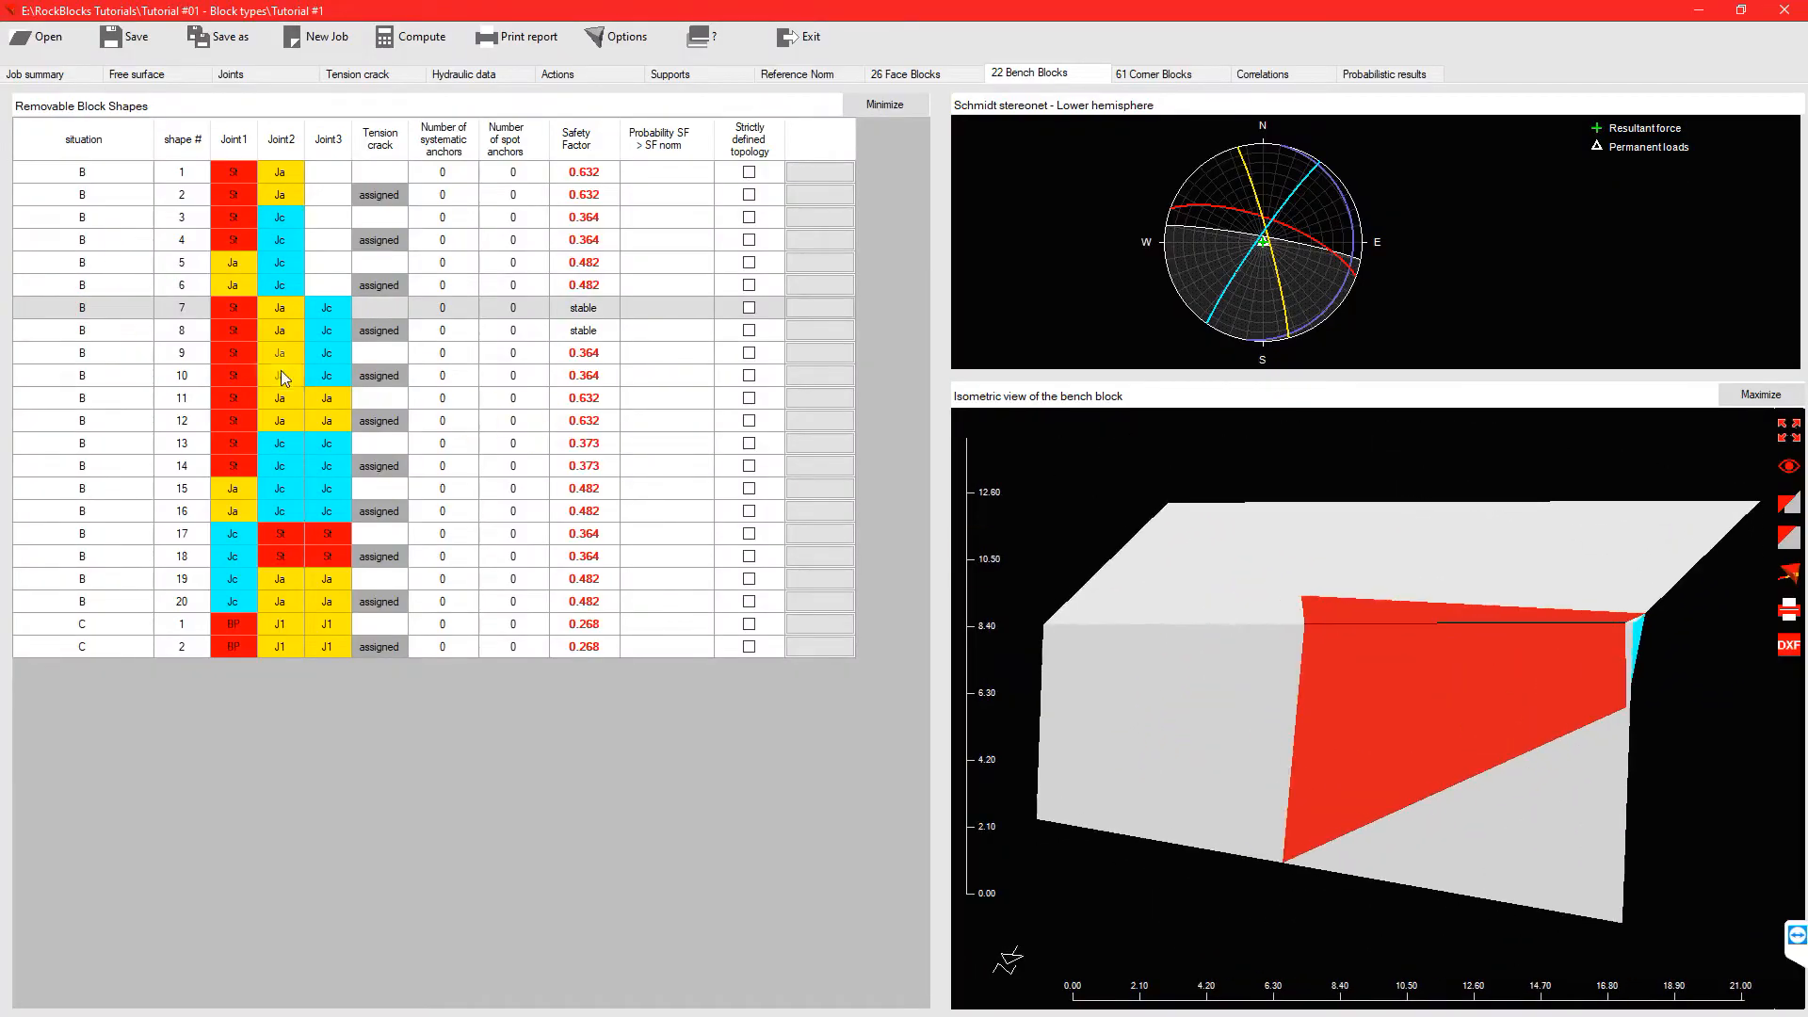
click(133, 354)
drag(1480, 664, 1567, 637)
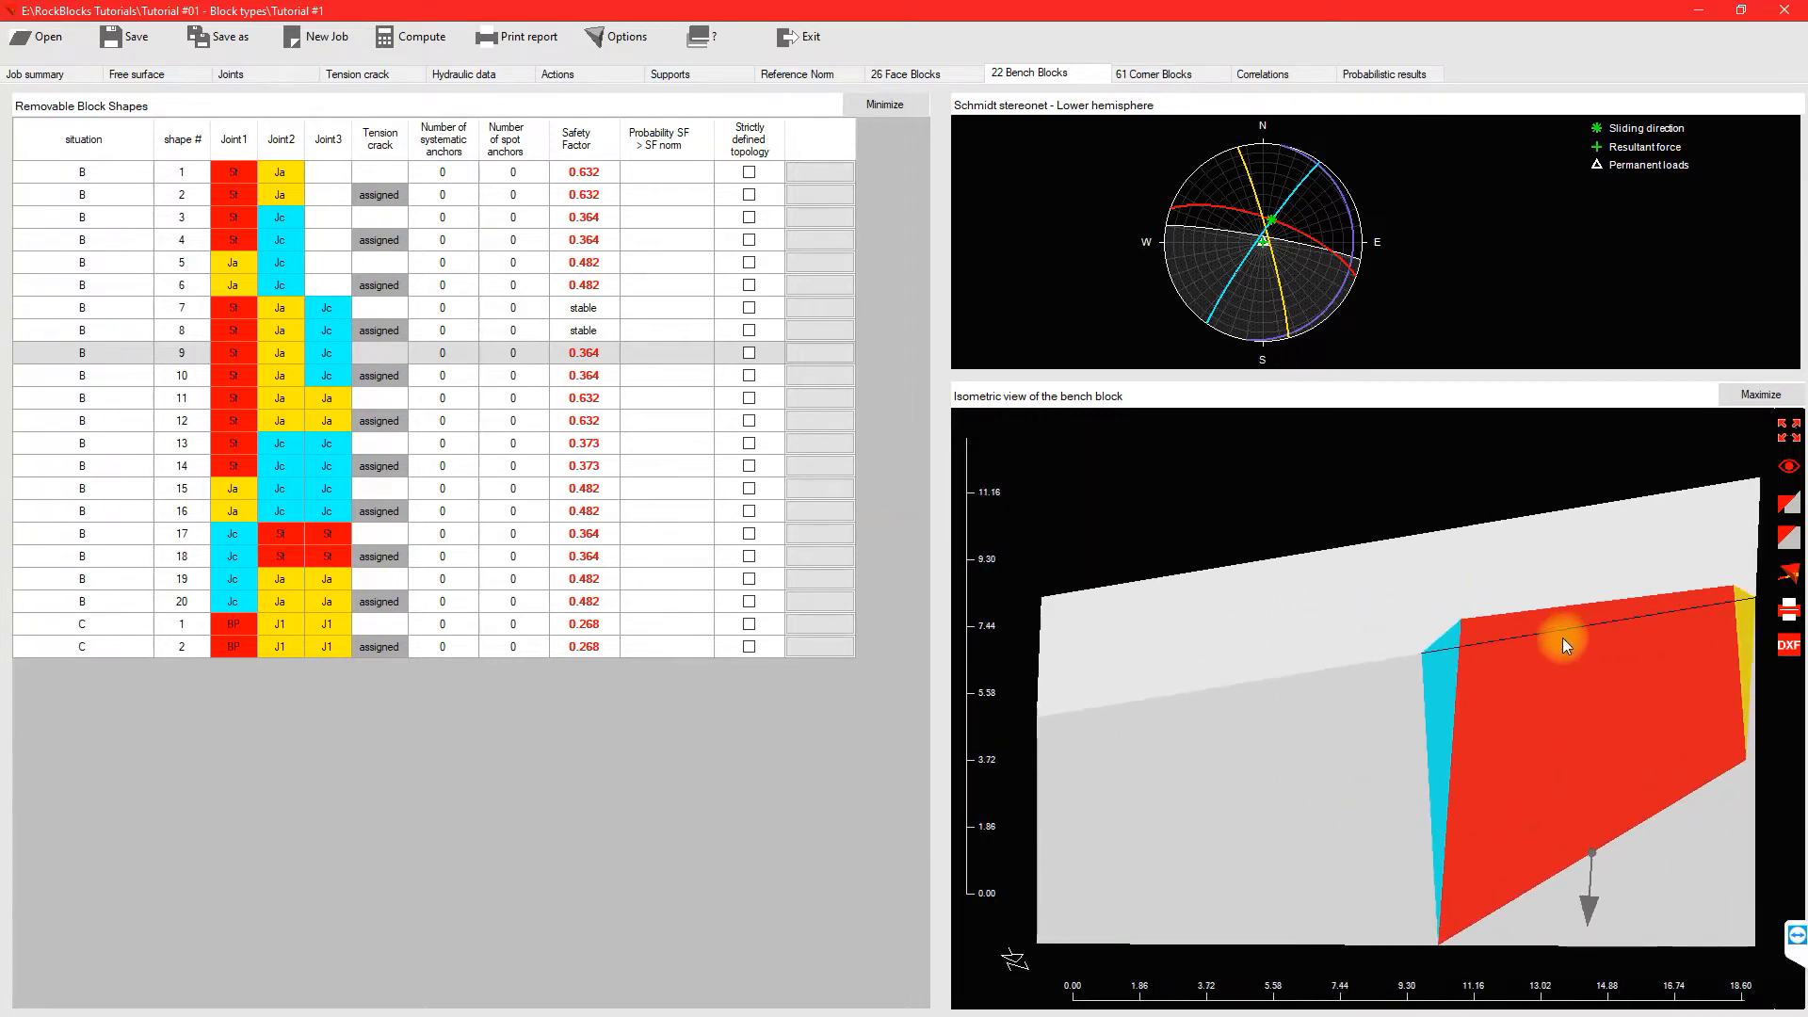
click(180, 405)
drag(1365, 597, 1111, 594)
click(116, 446)
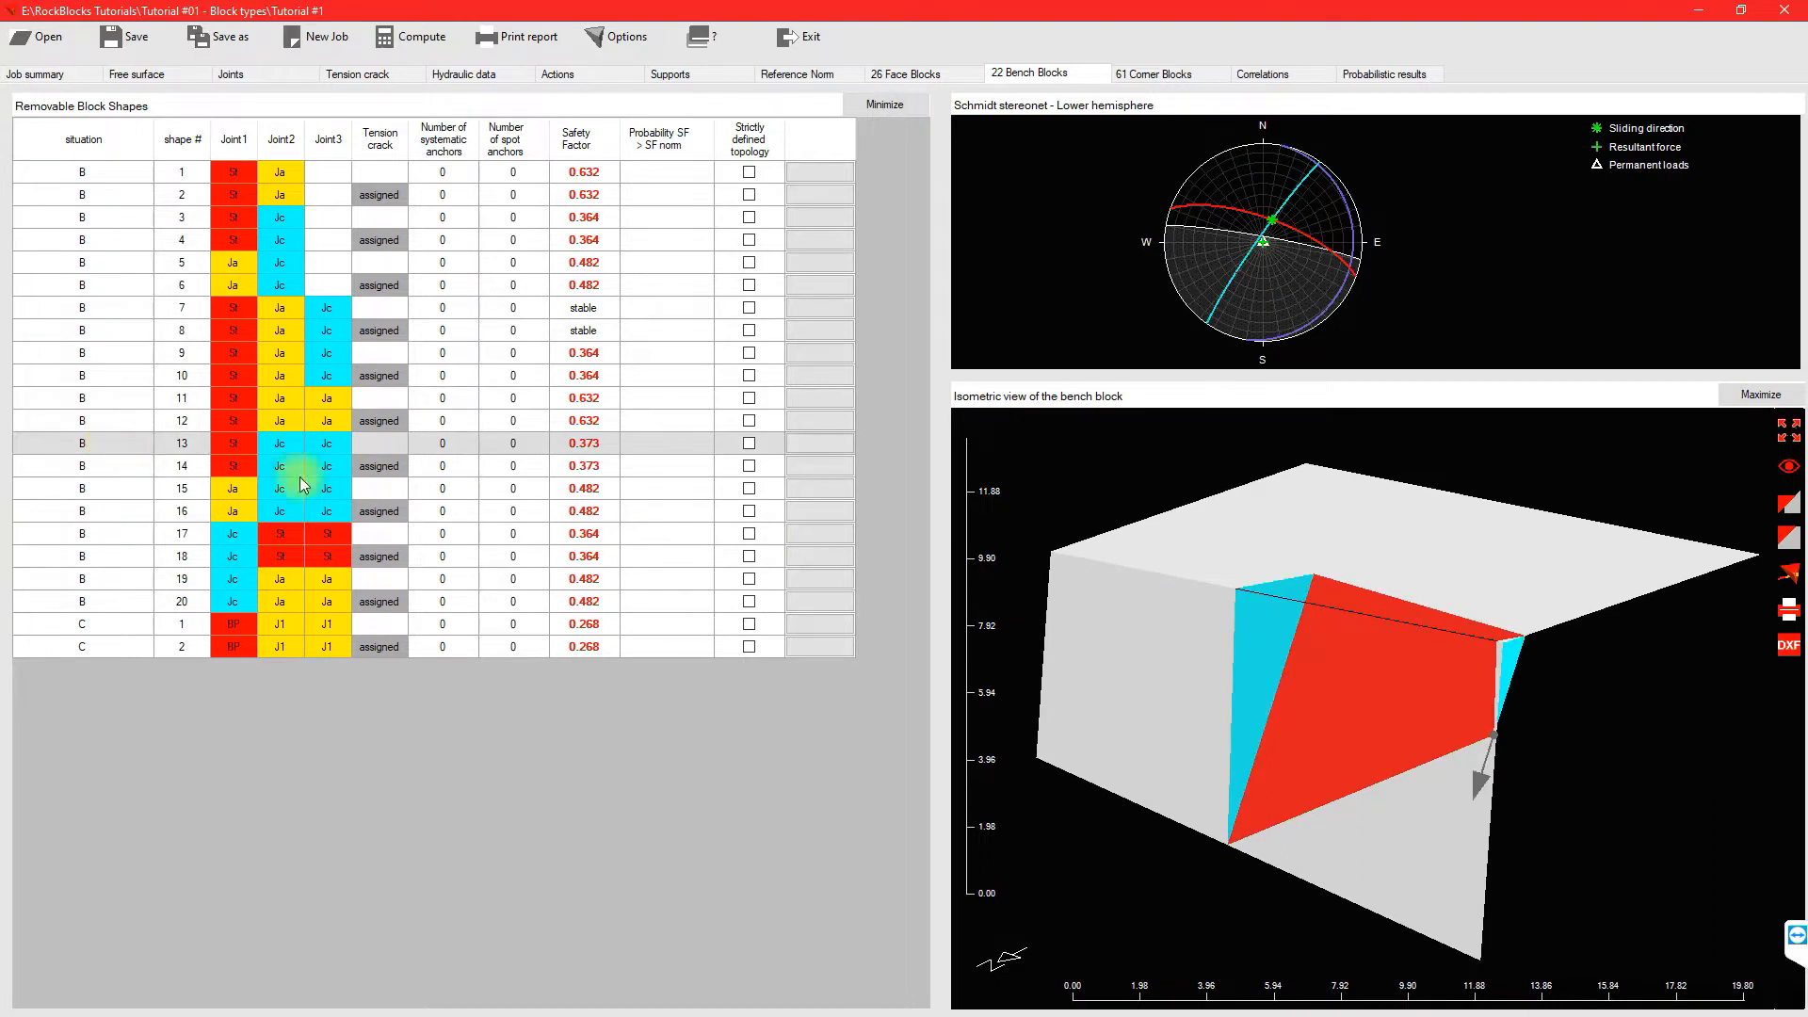
Step: Examine the three-joint bench block shapes 15, 17 and 19 of situation B up close in 3D
click(120, 490)
drag(1424, 654, 1545, 631)
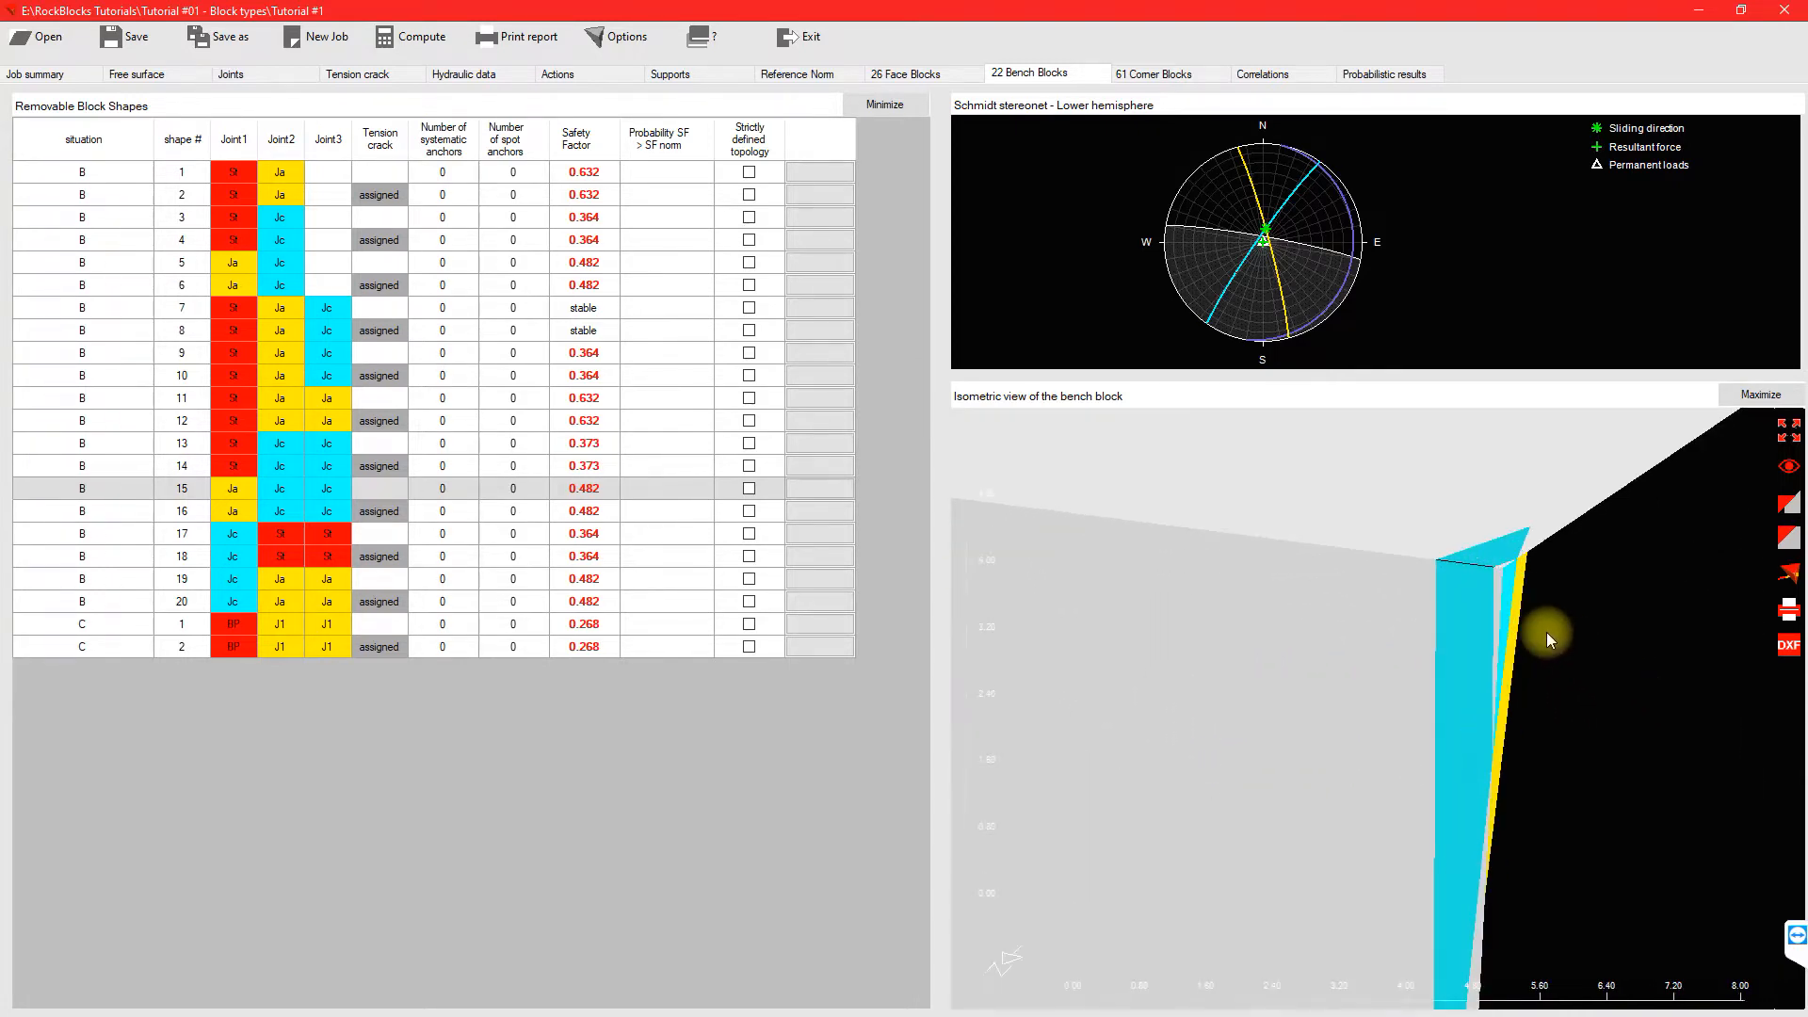
click(126, 530)
drag(1352, 618, 1336, 733)
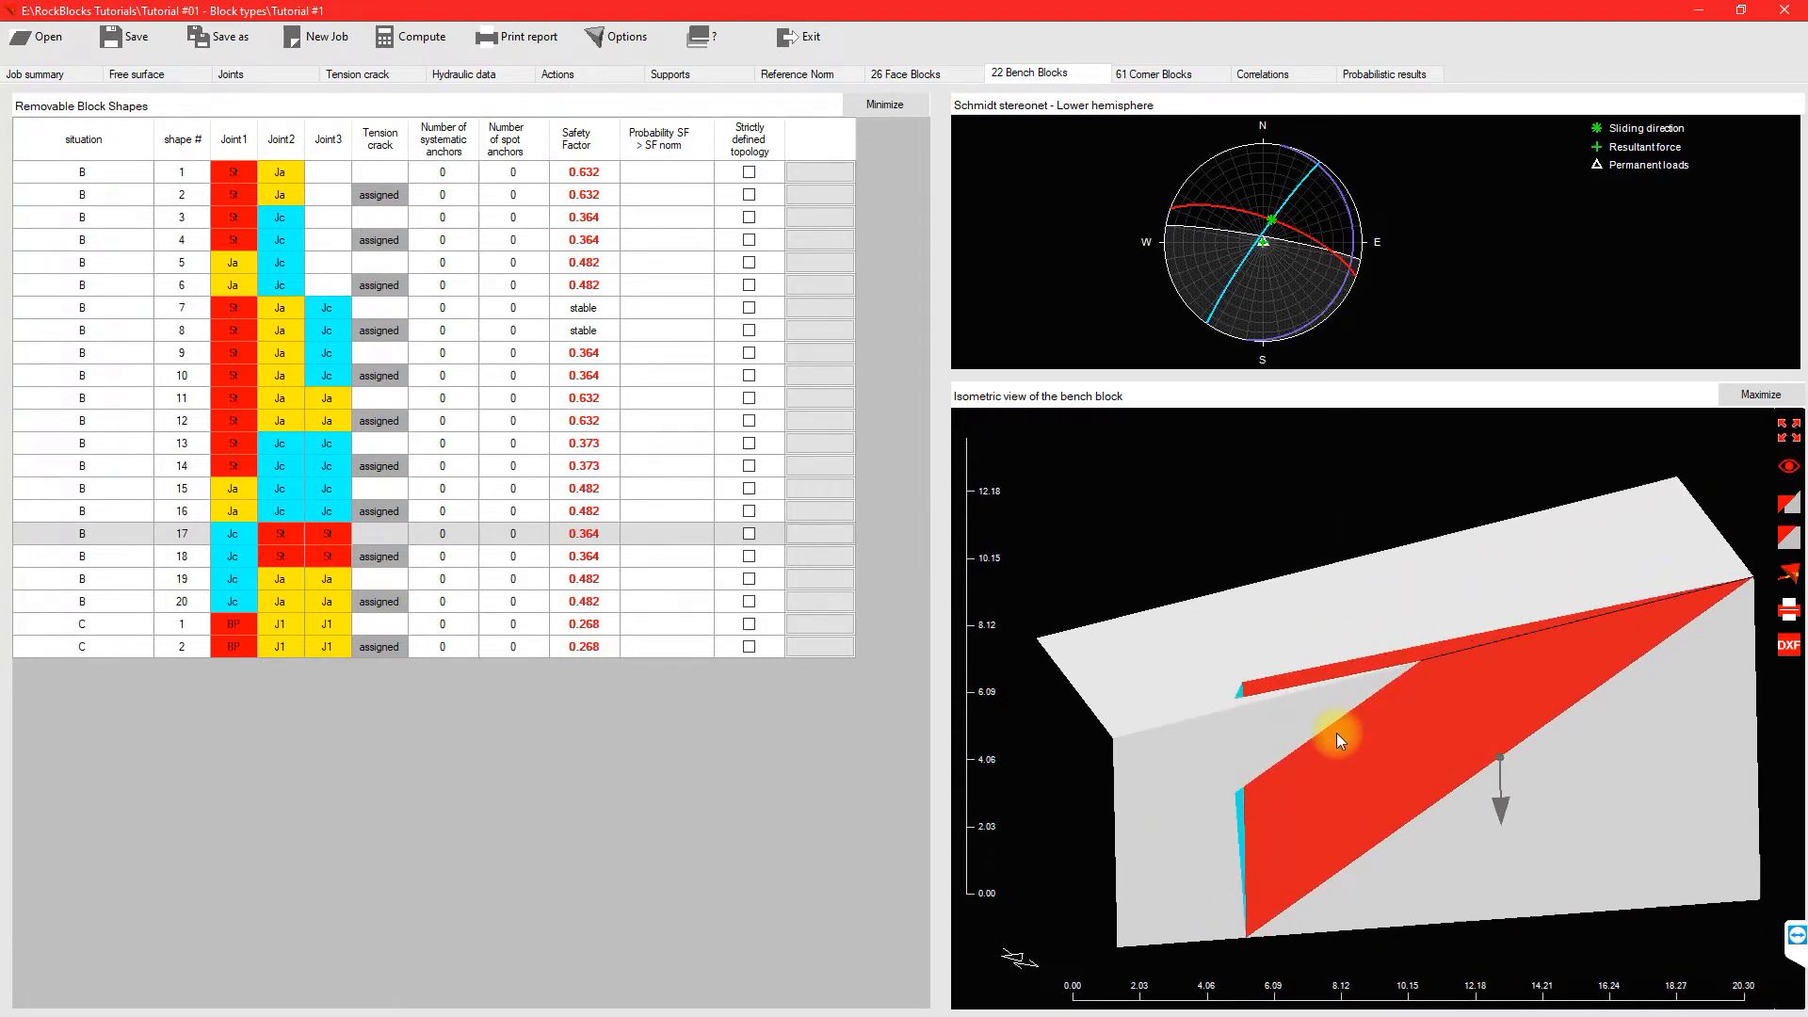
click(125, 578)
drag(1772, 680, 1482, 721)
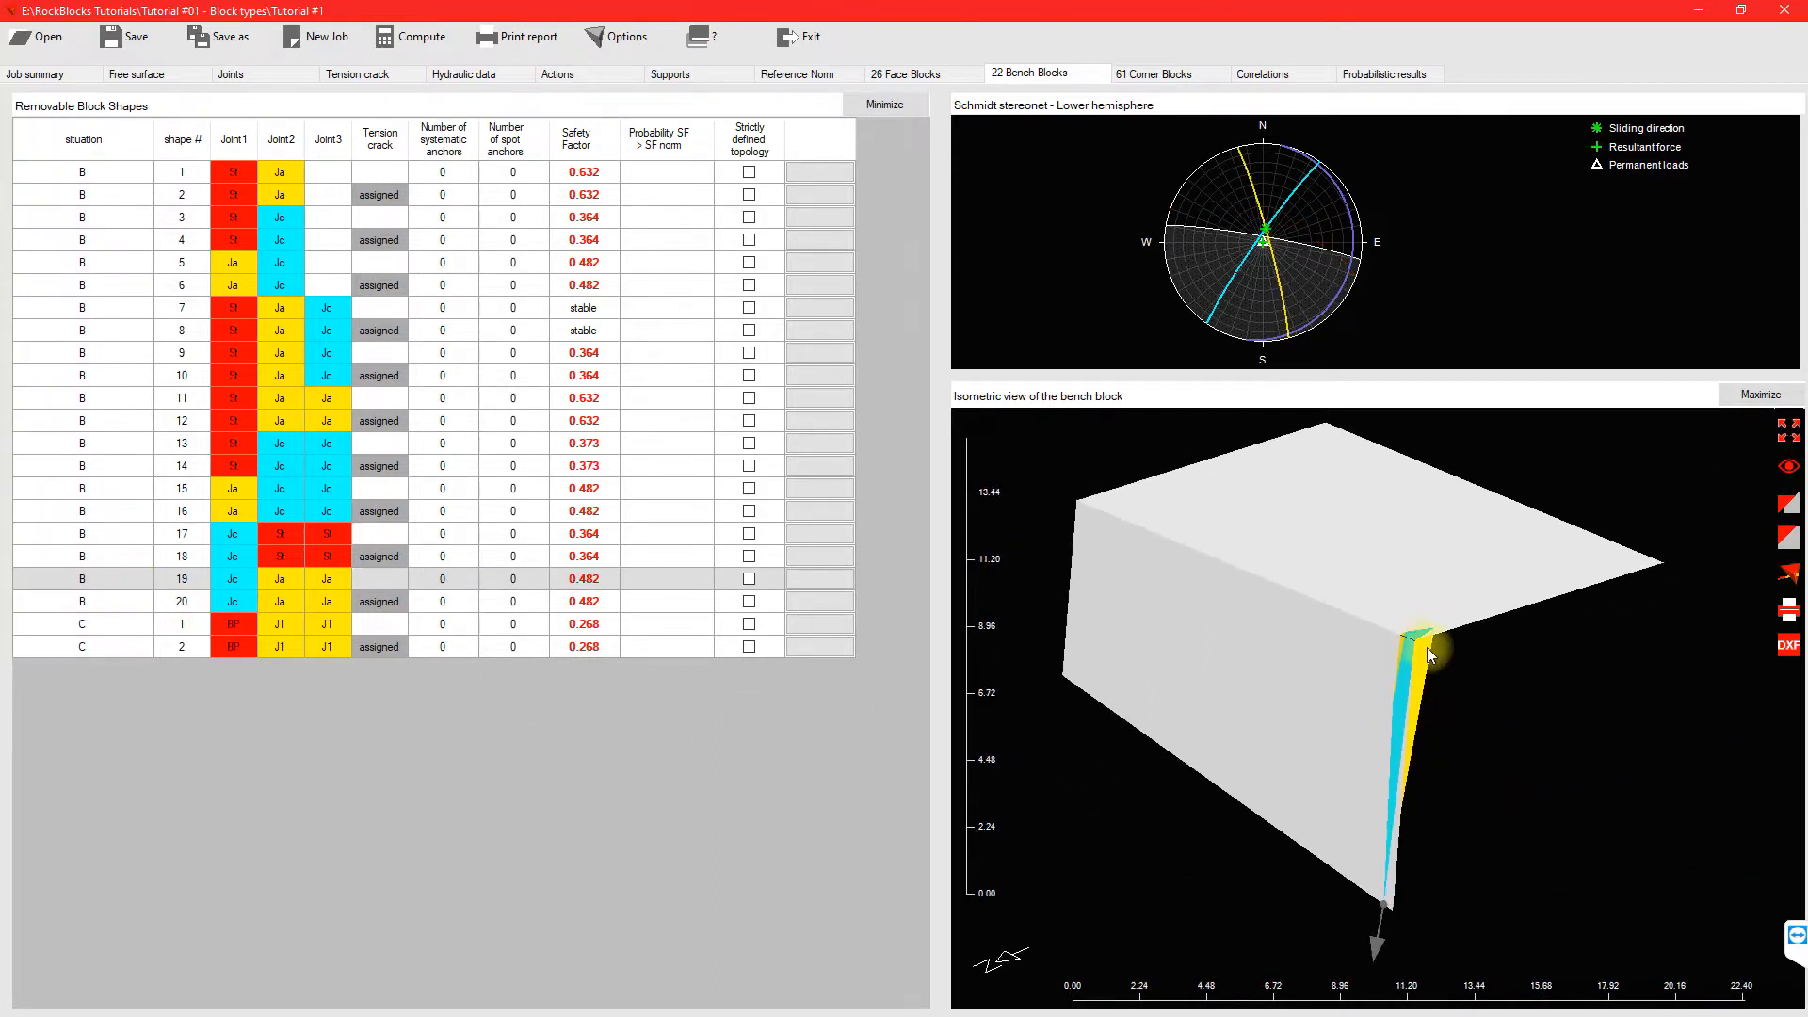
scroll(1414, 640, up, 5)
scroll(1414, 641, down, 5)
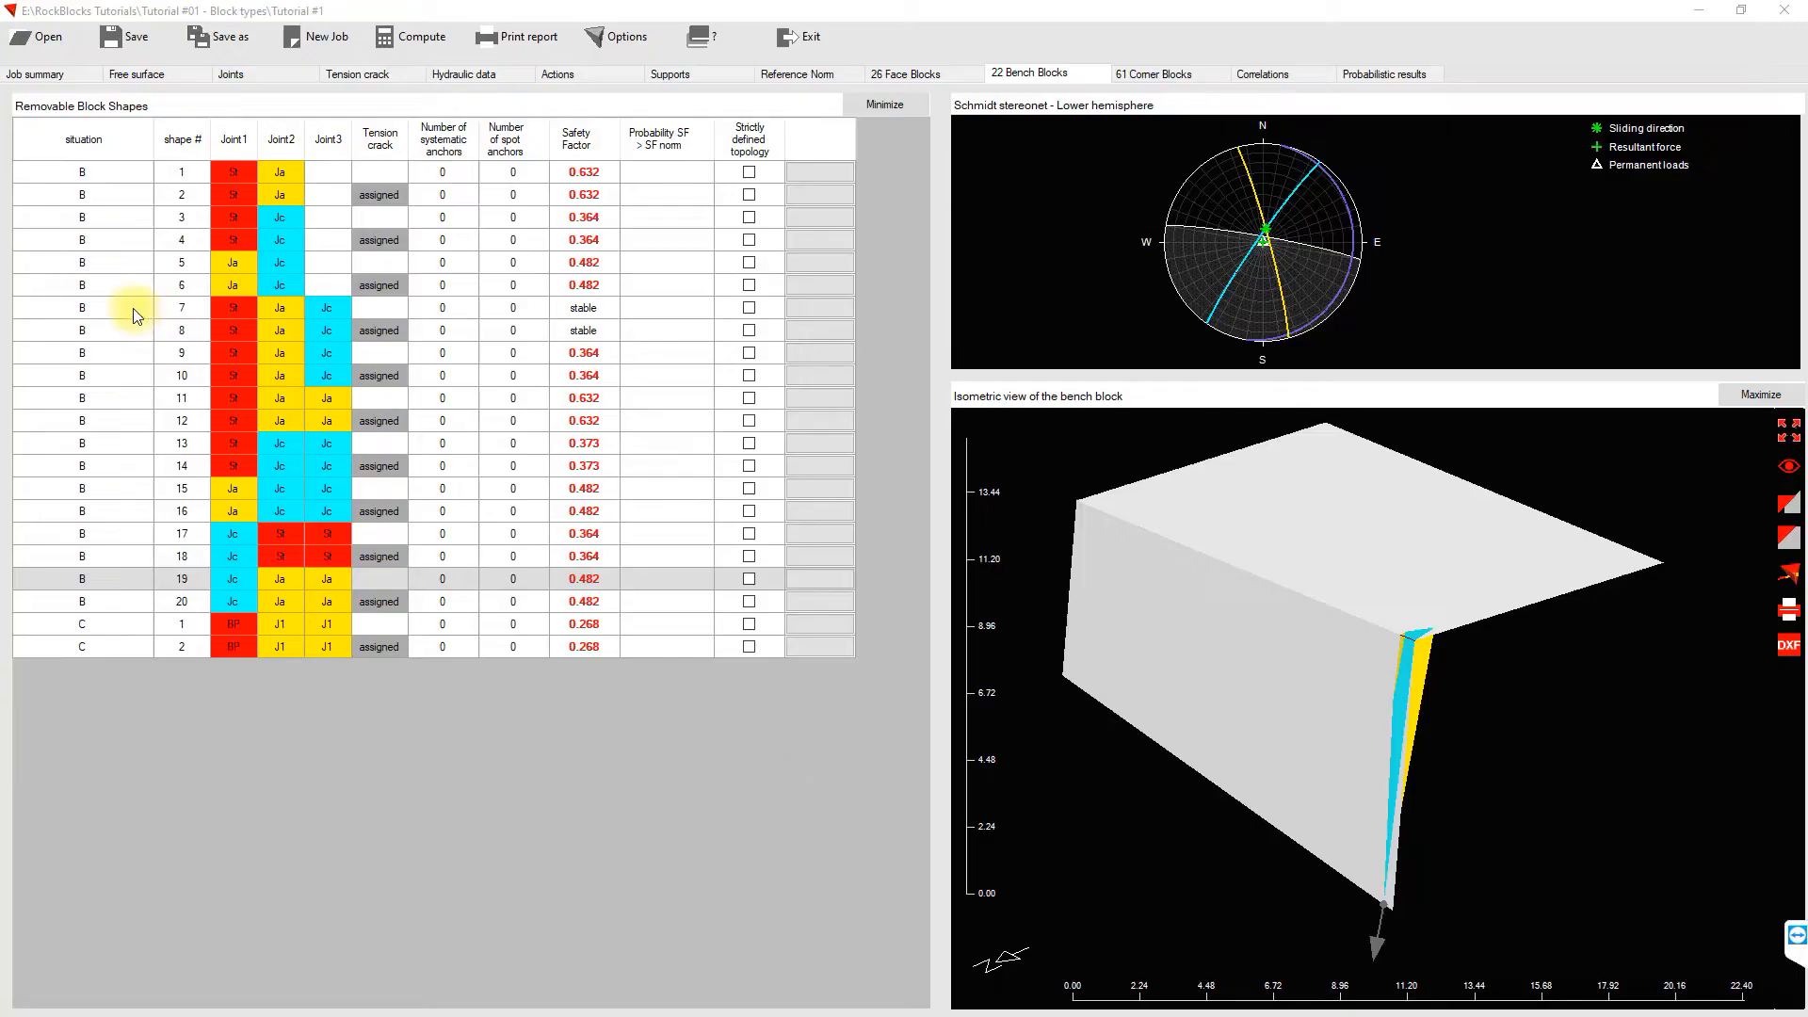
Step: Compare bench shapes 7, 9 and 11 of situation B with their tension-cracked versions, shapes 8, 10 and 12
click(137, 310)
click(127, 325)
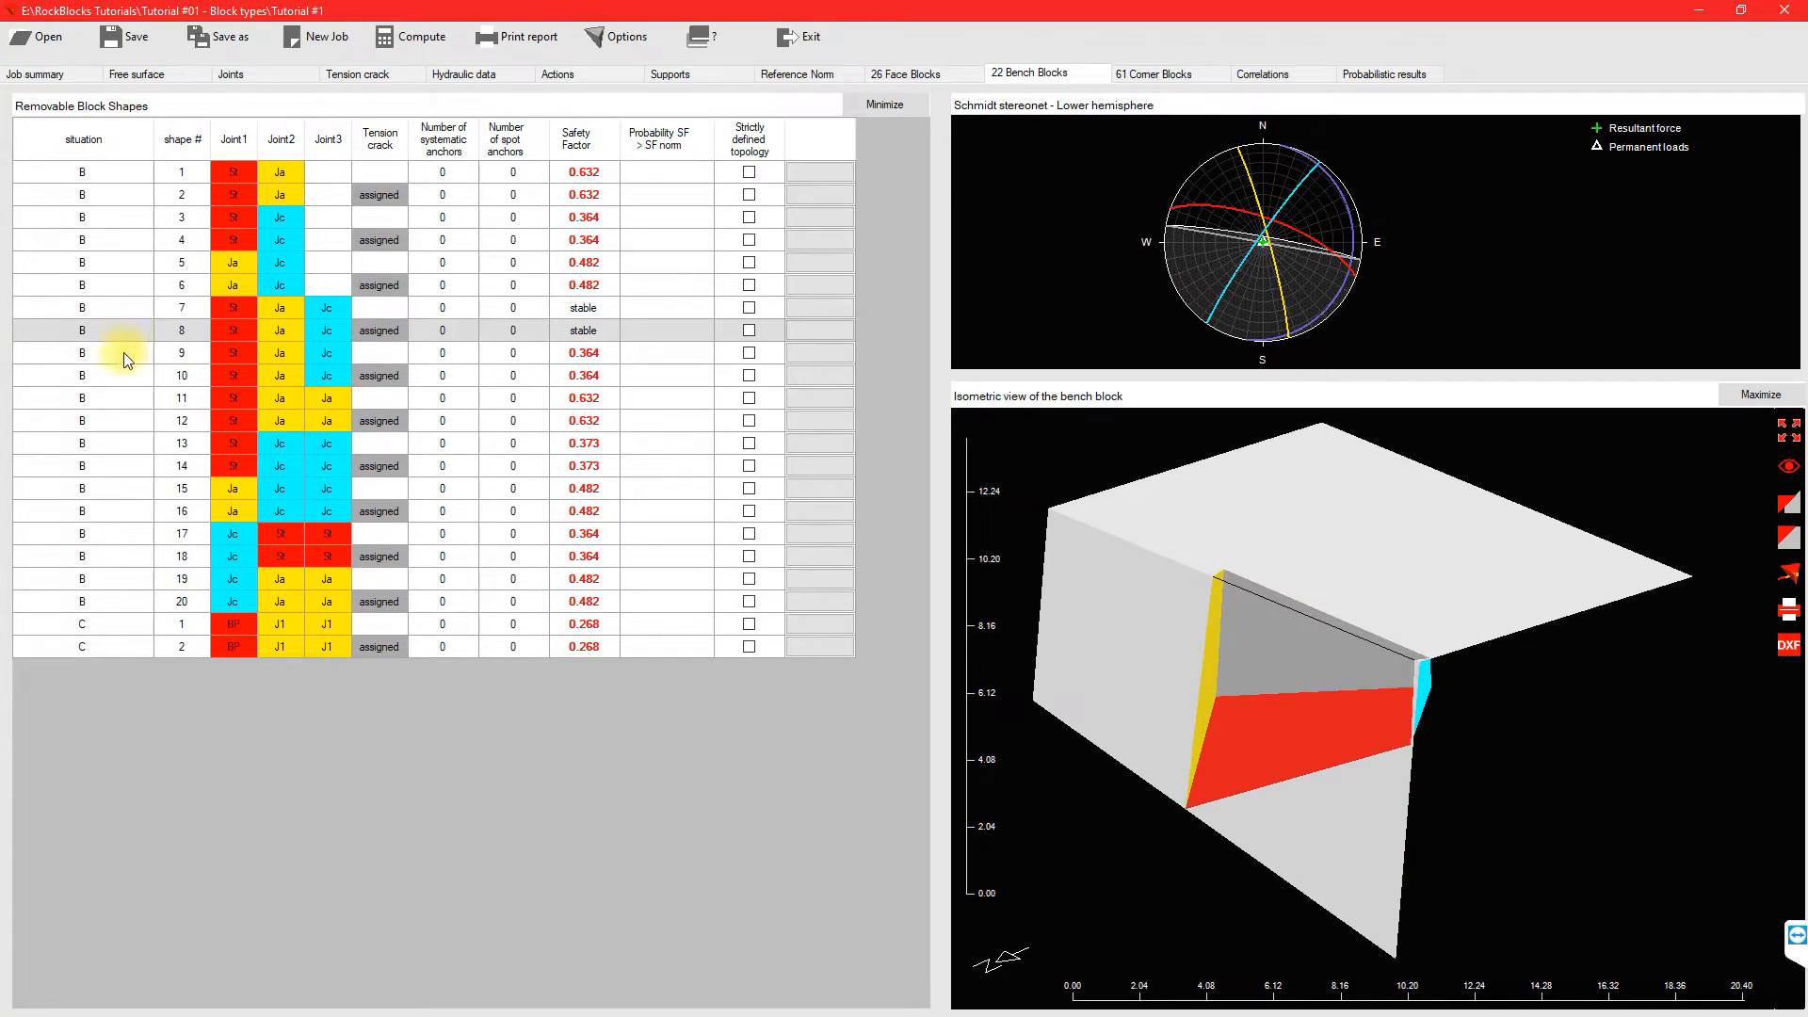
click(123, 352)
click(124, 369)
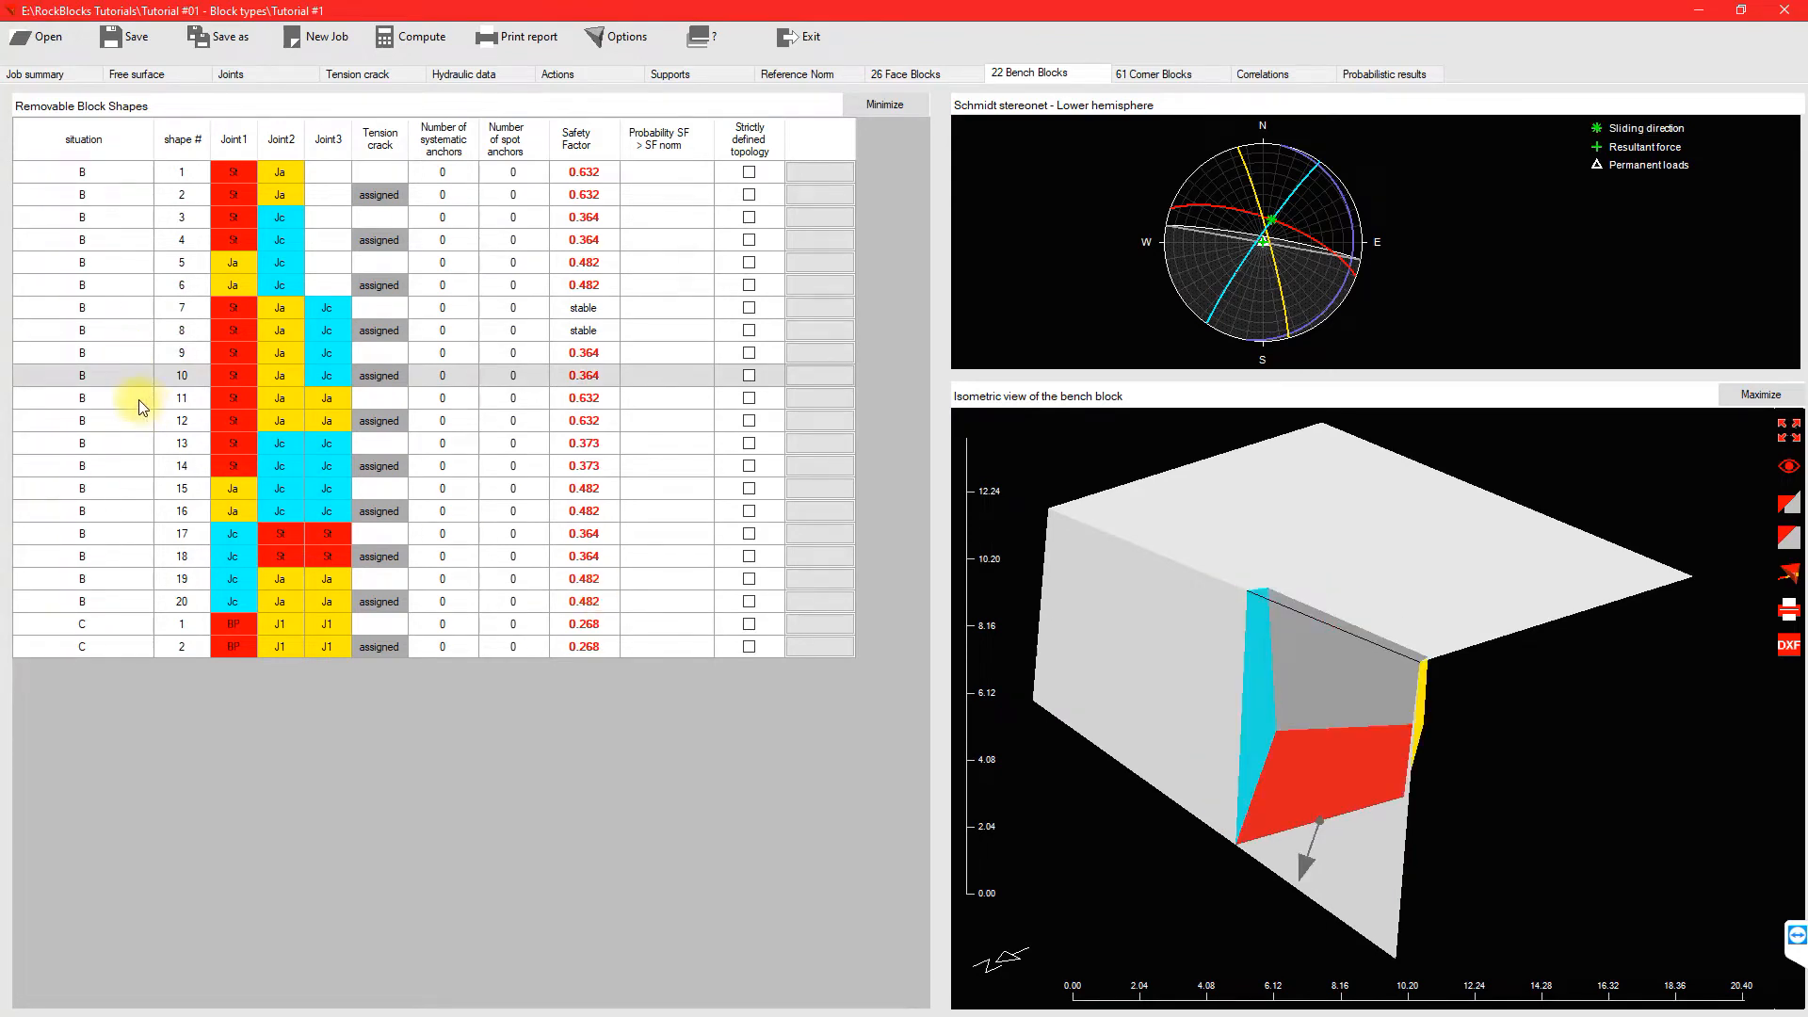
click(136, 405)
click(131, 419)
Step: Compare bench shapes 13, 15 and 17 of situation B with their tension-cracked versions, shapes 14, 16 and 18
click(117, 444)
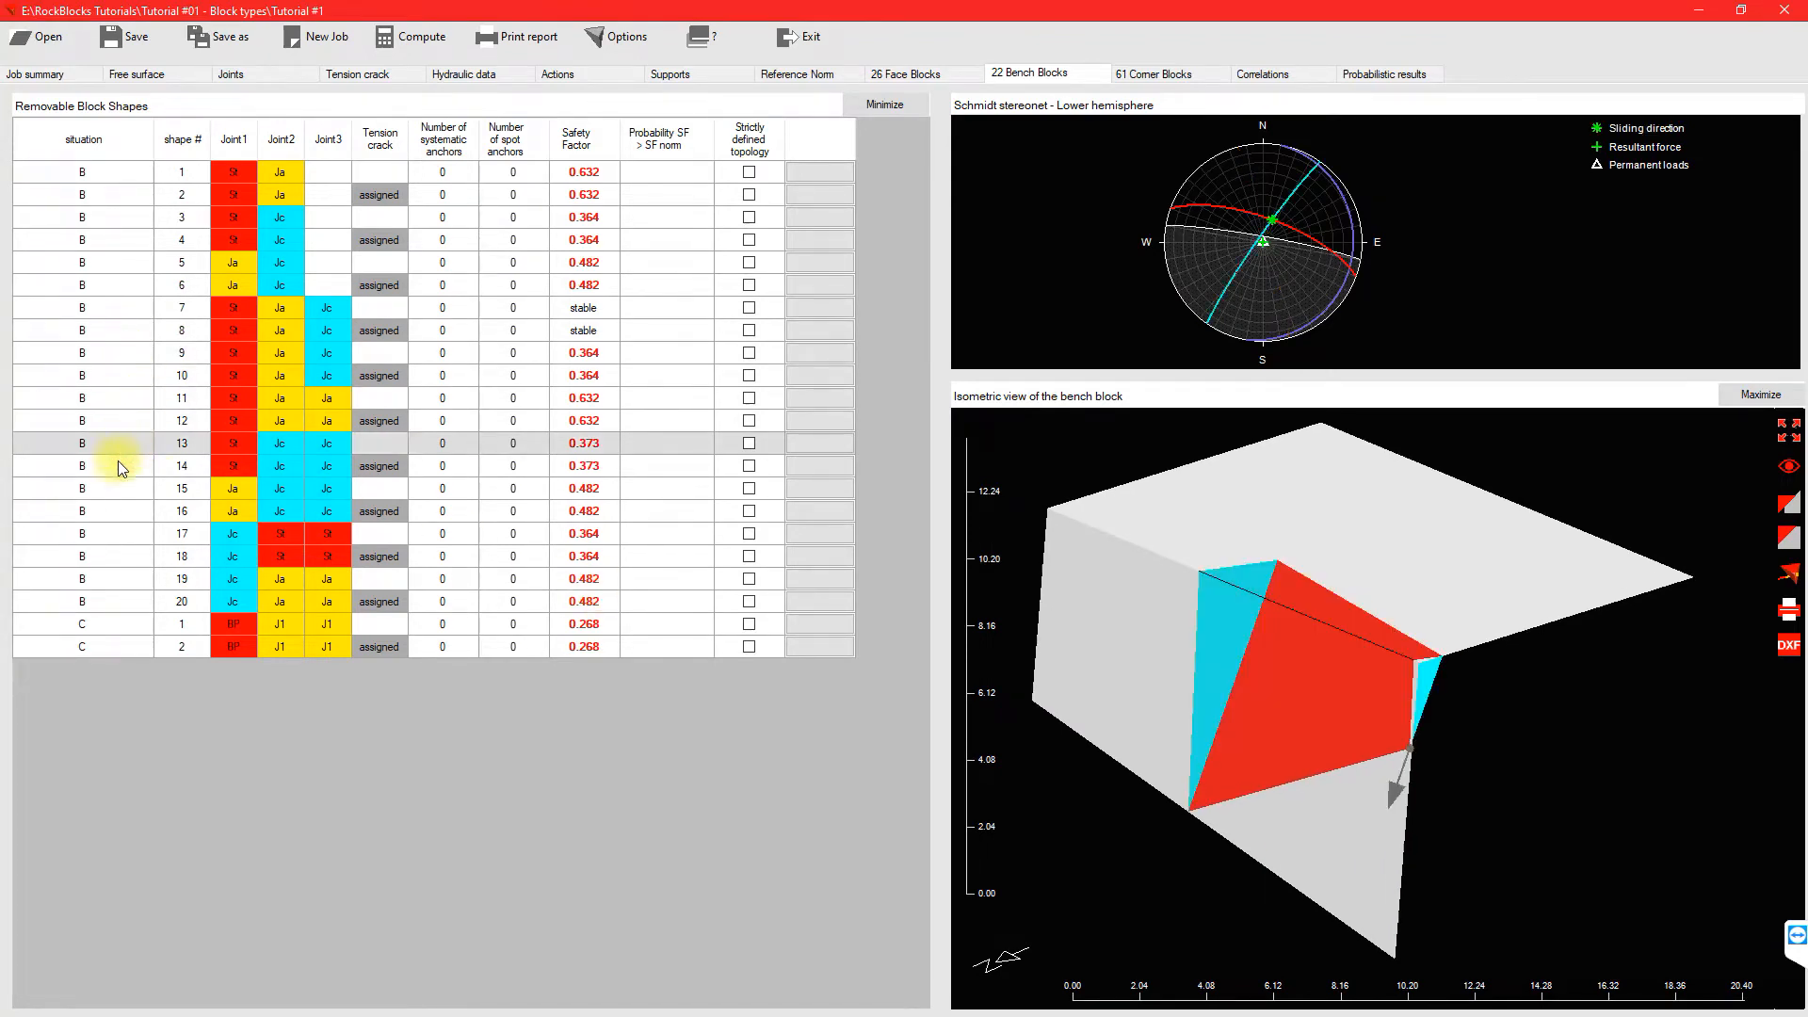
click(119, 465)
click(114, 488)
click(111, 510)
mouse_move(1473, 650)
mouse_down()
mouse_move(1218, 616)
mouse_move(1027, 511)
mouse_move(1088, 507)
mouse_move(1525, 631)
mouse_move(952, 509)
mouse_move(1599, 665)
mouse_move(1501, 753)
mouse_move(1803, 649)
mouse_move(1504, 602)
mouse_move(1709, 653)
mouse_move(1488, 659)
mouse_up()
click(120, 533)
click(122, 557)
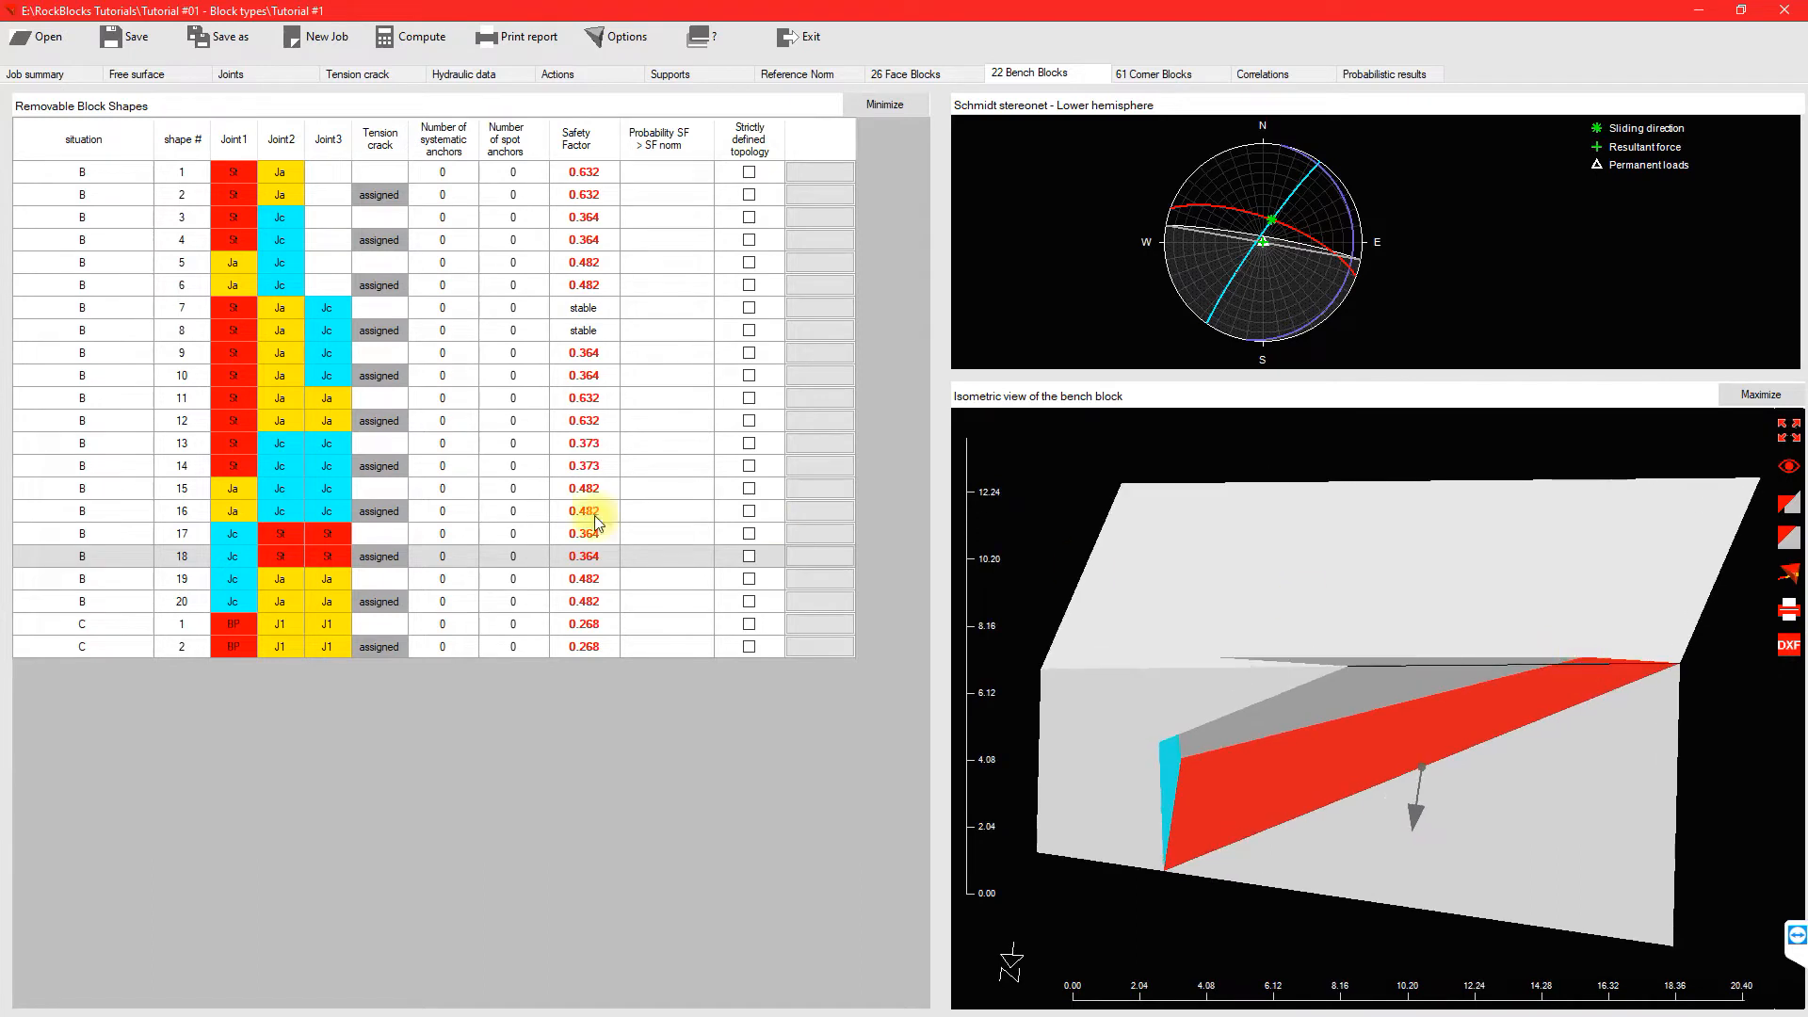
Step: Compare bench shape 19 with its tension-cracked version, shape 20, inspecting shape 20's crack closely from the front and behind
click(139, 578)
click(132, 600)
scroll(1703, 676, up, 6)
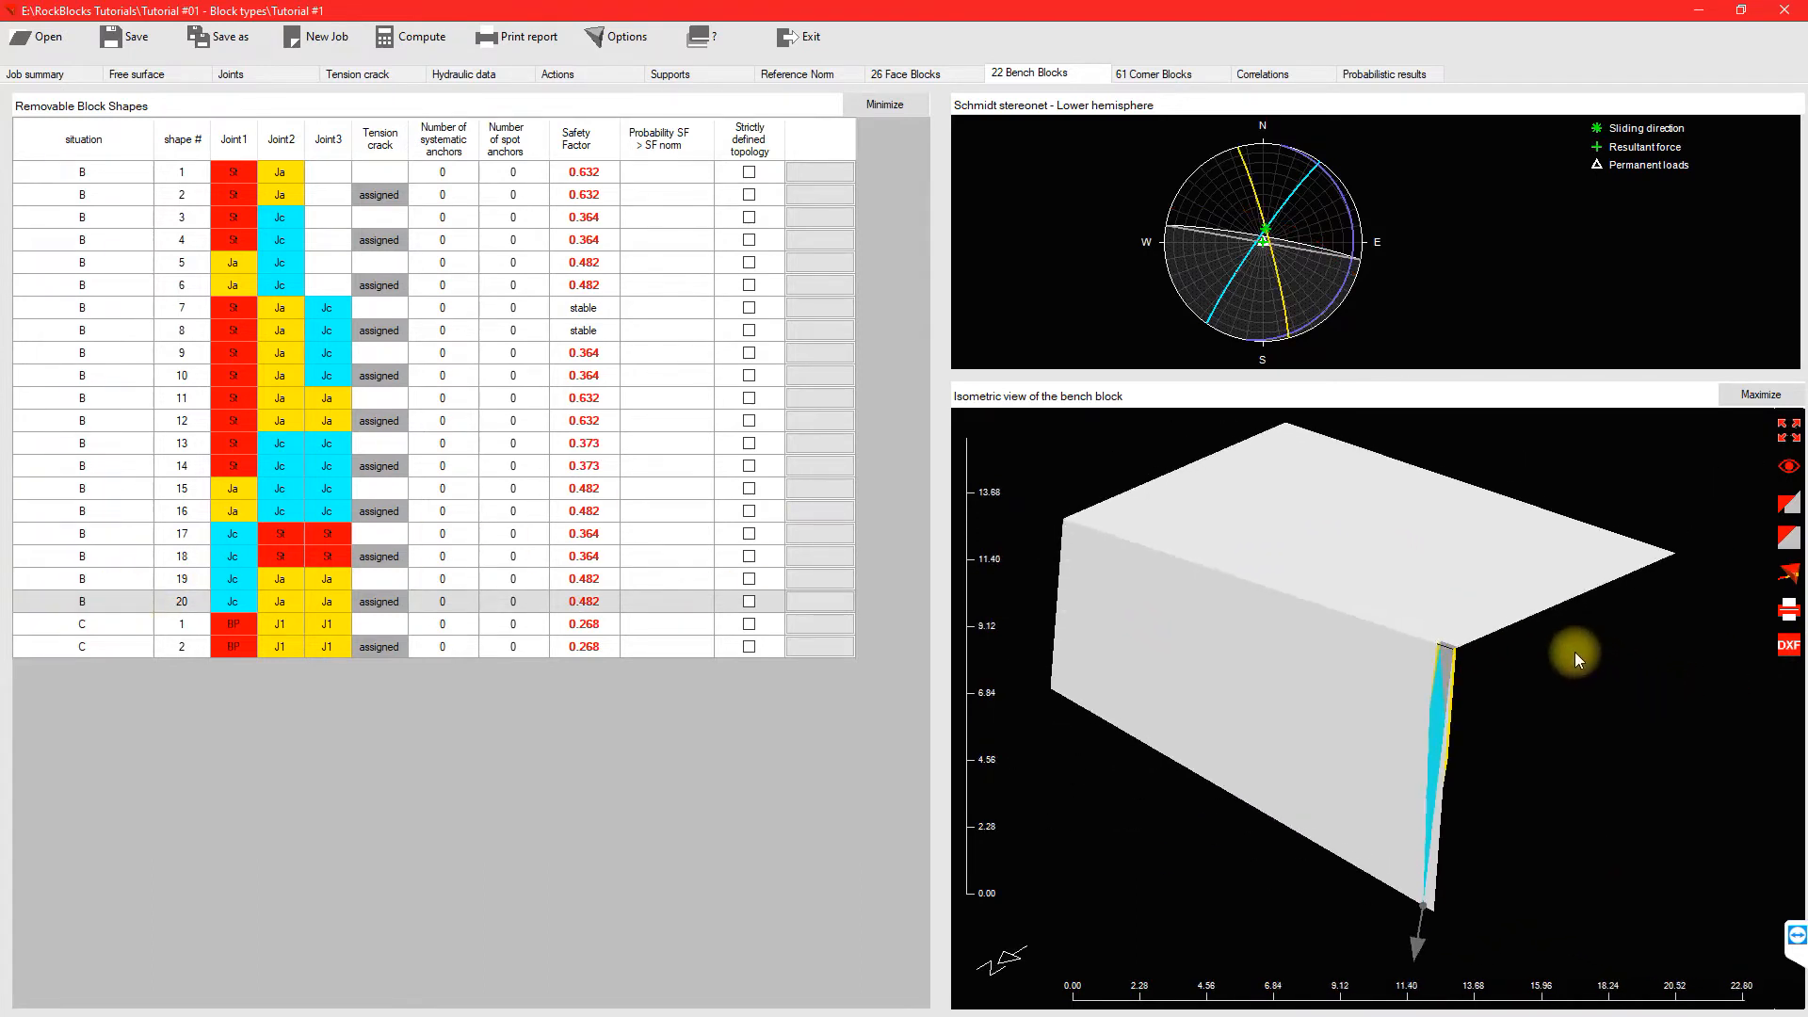
scroll(1516, 612, down, 6)
drag(1557, 612, 1167, 478)
scroll(1092, 527, up, 7)
scroll(1168, 563, down, 7)
scroll(1034, 579, up, 3)
scroll(1150, 574, up, 7)
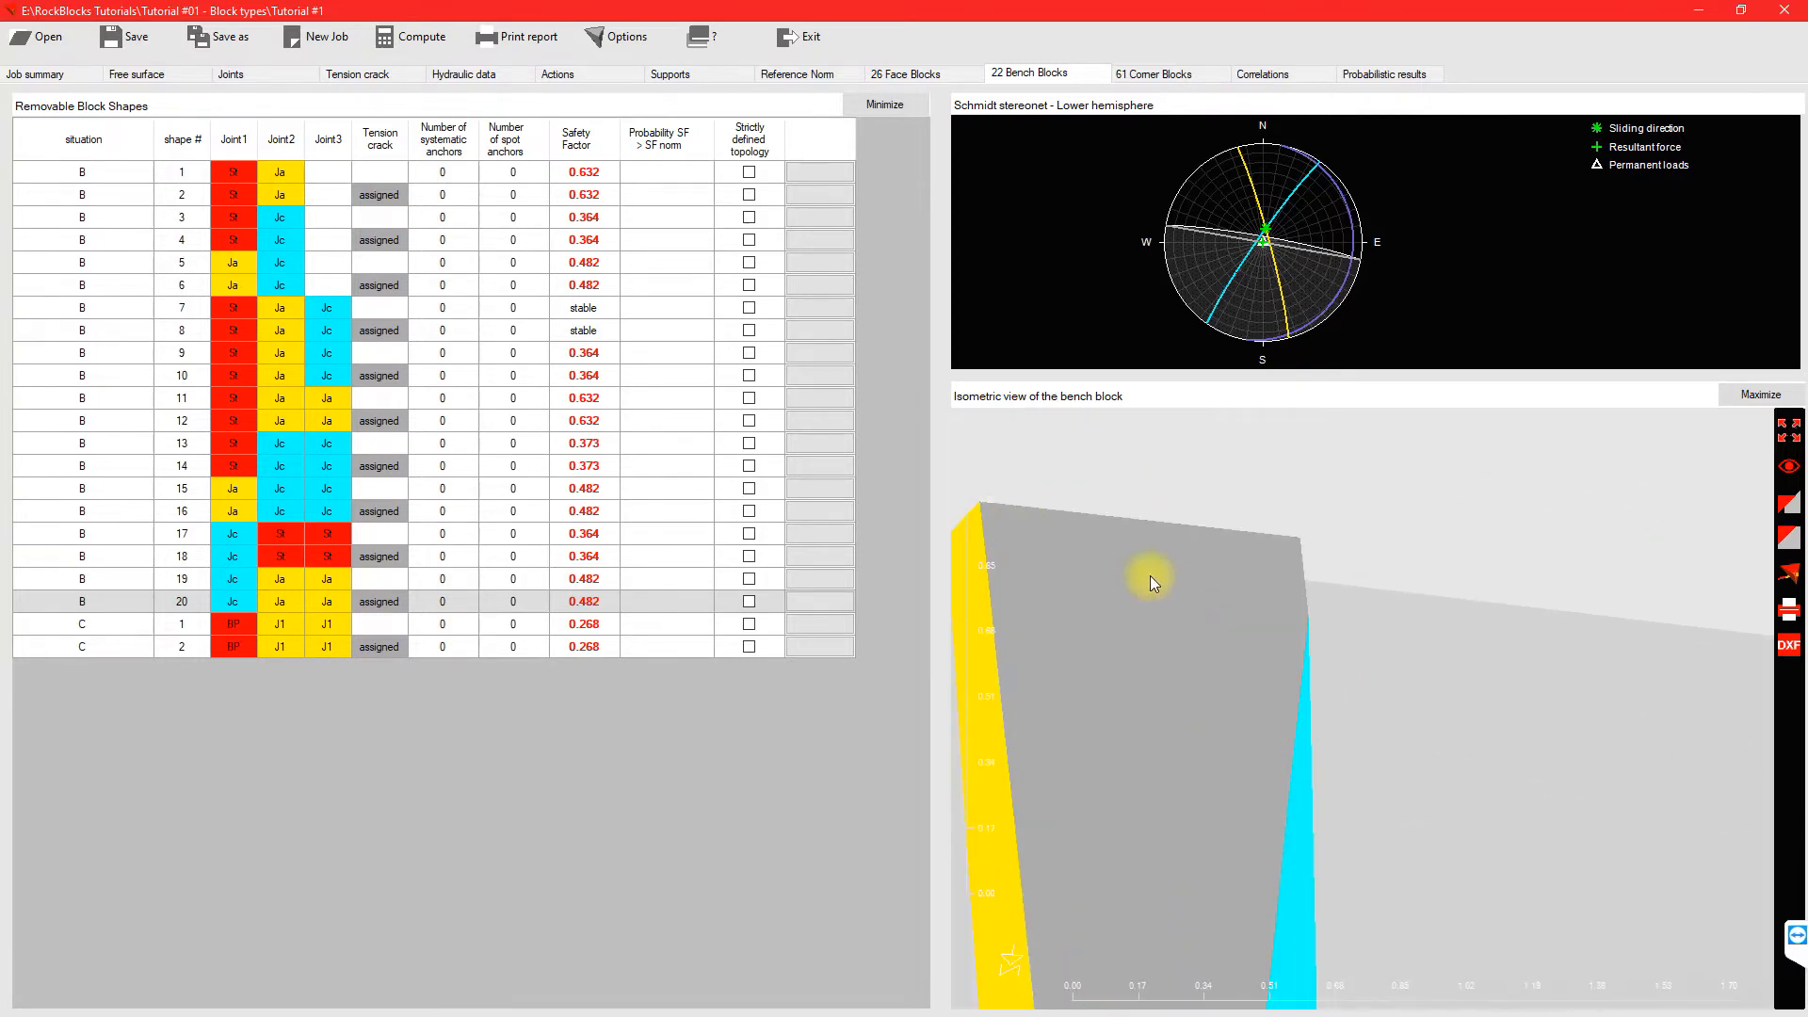
scroll(1151, 573, down, 10)
click(1792, 437)
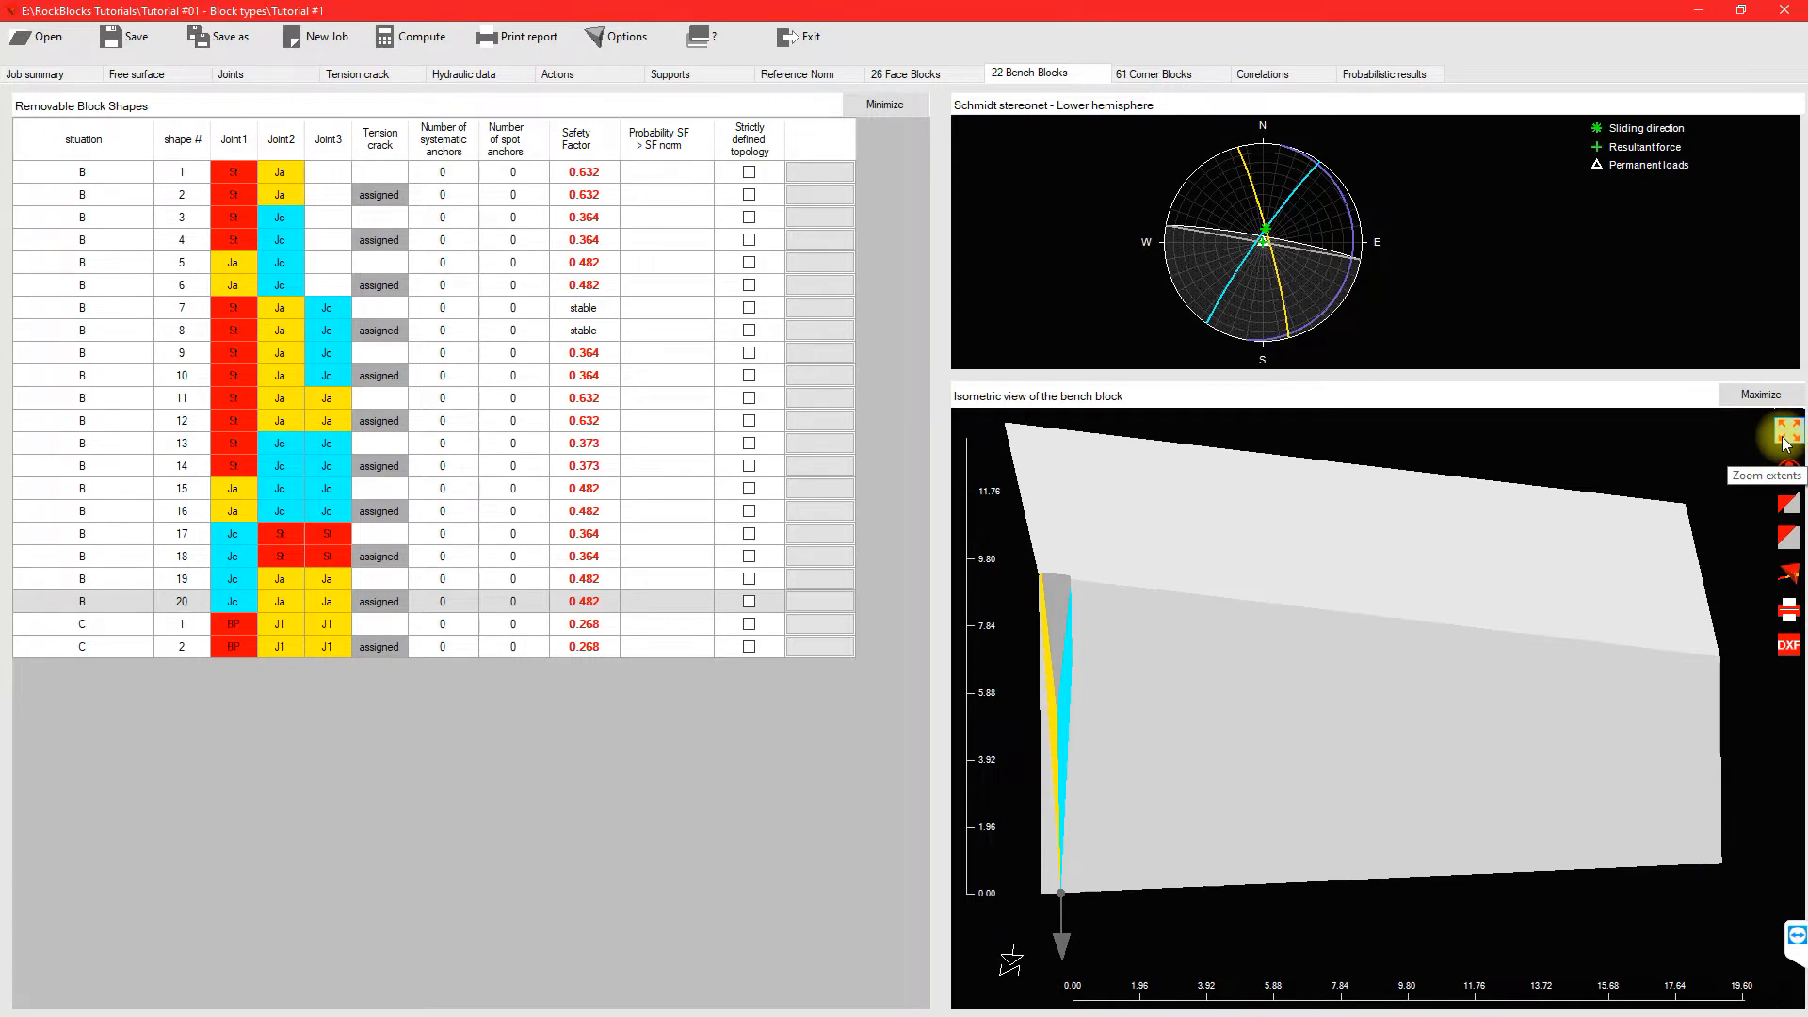
drag(1755, 515, 1315, 628)
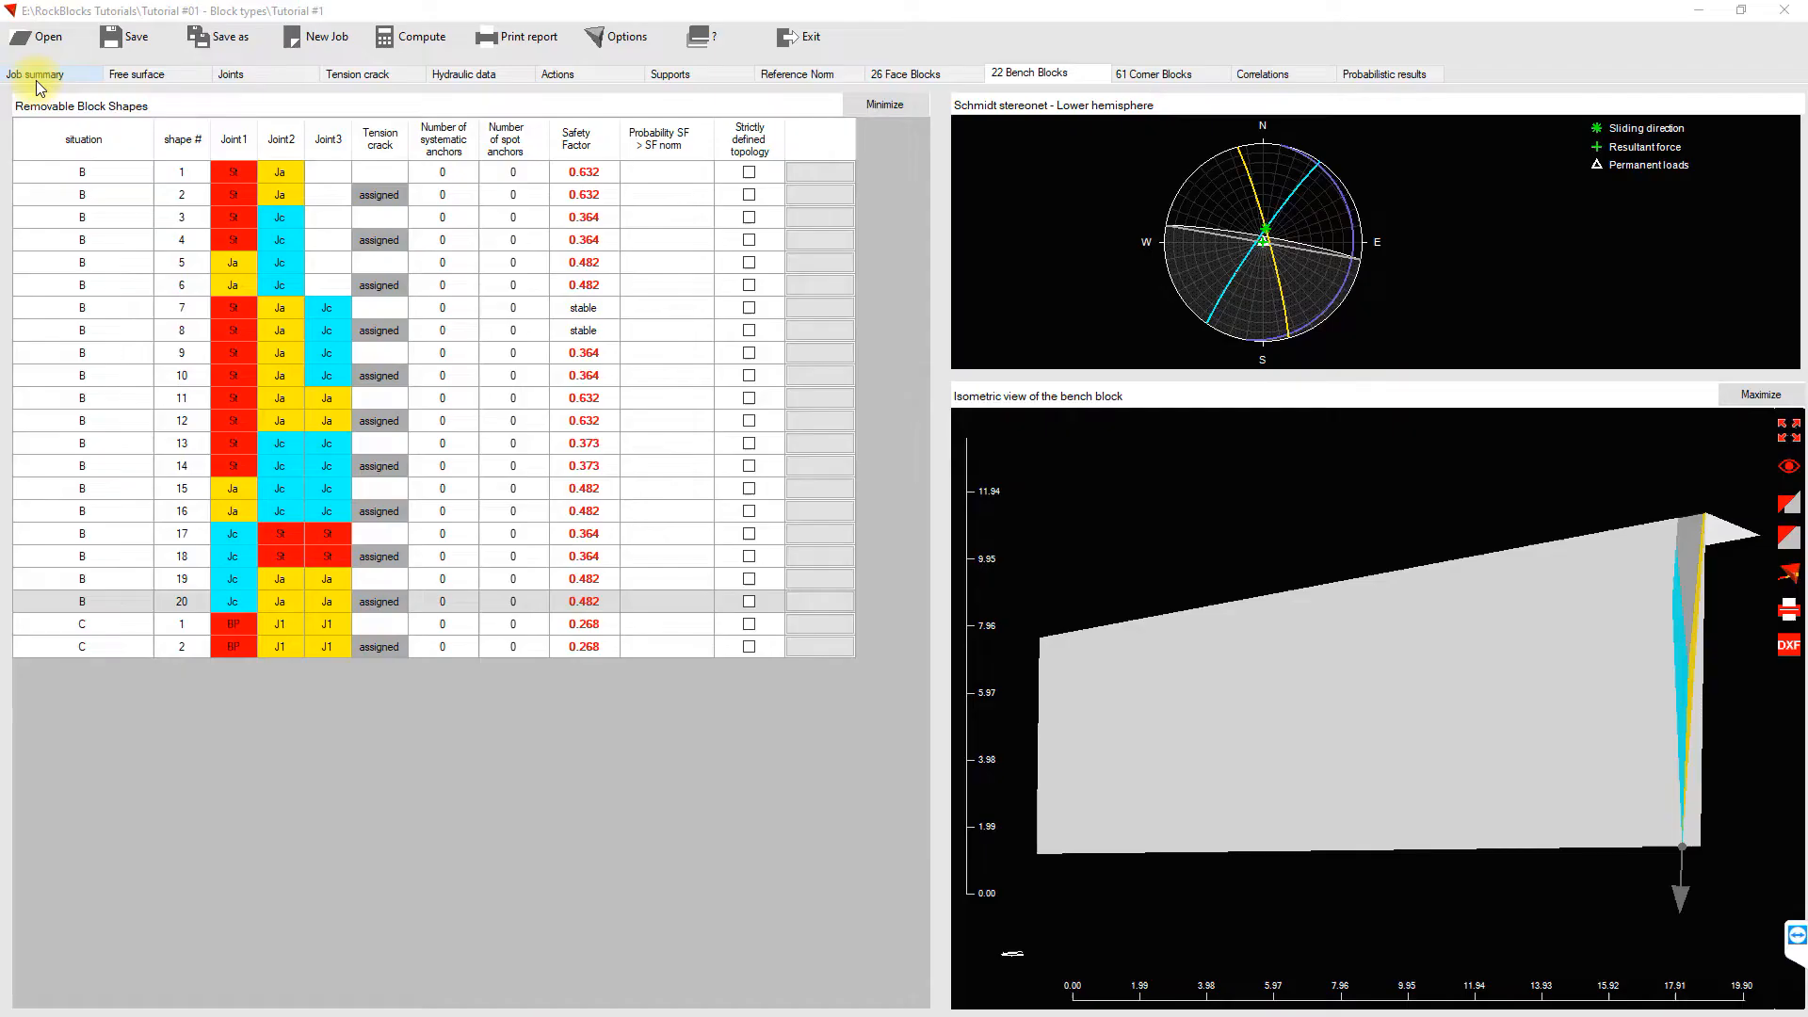
Step: Return to the job summary and select situation C to review its geotechnical data and stereonet
click(38, 76)
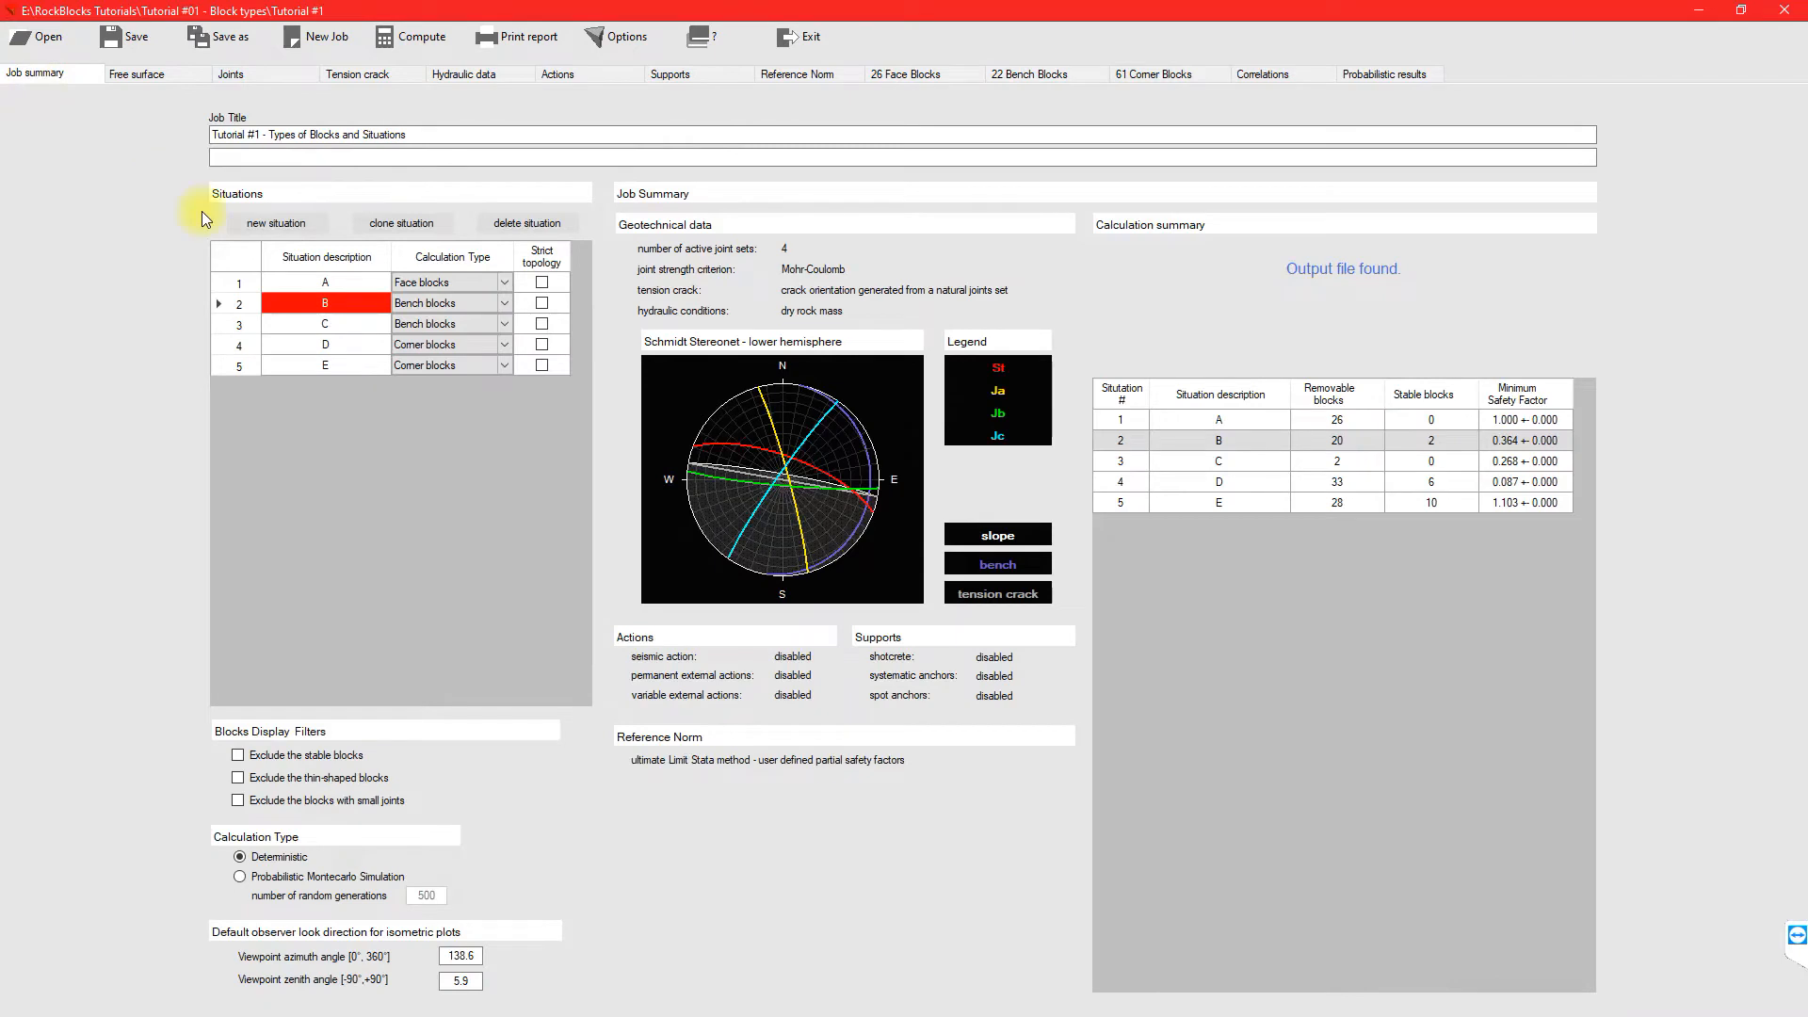
click(302, 323)
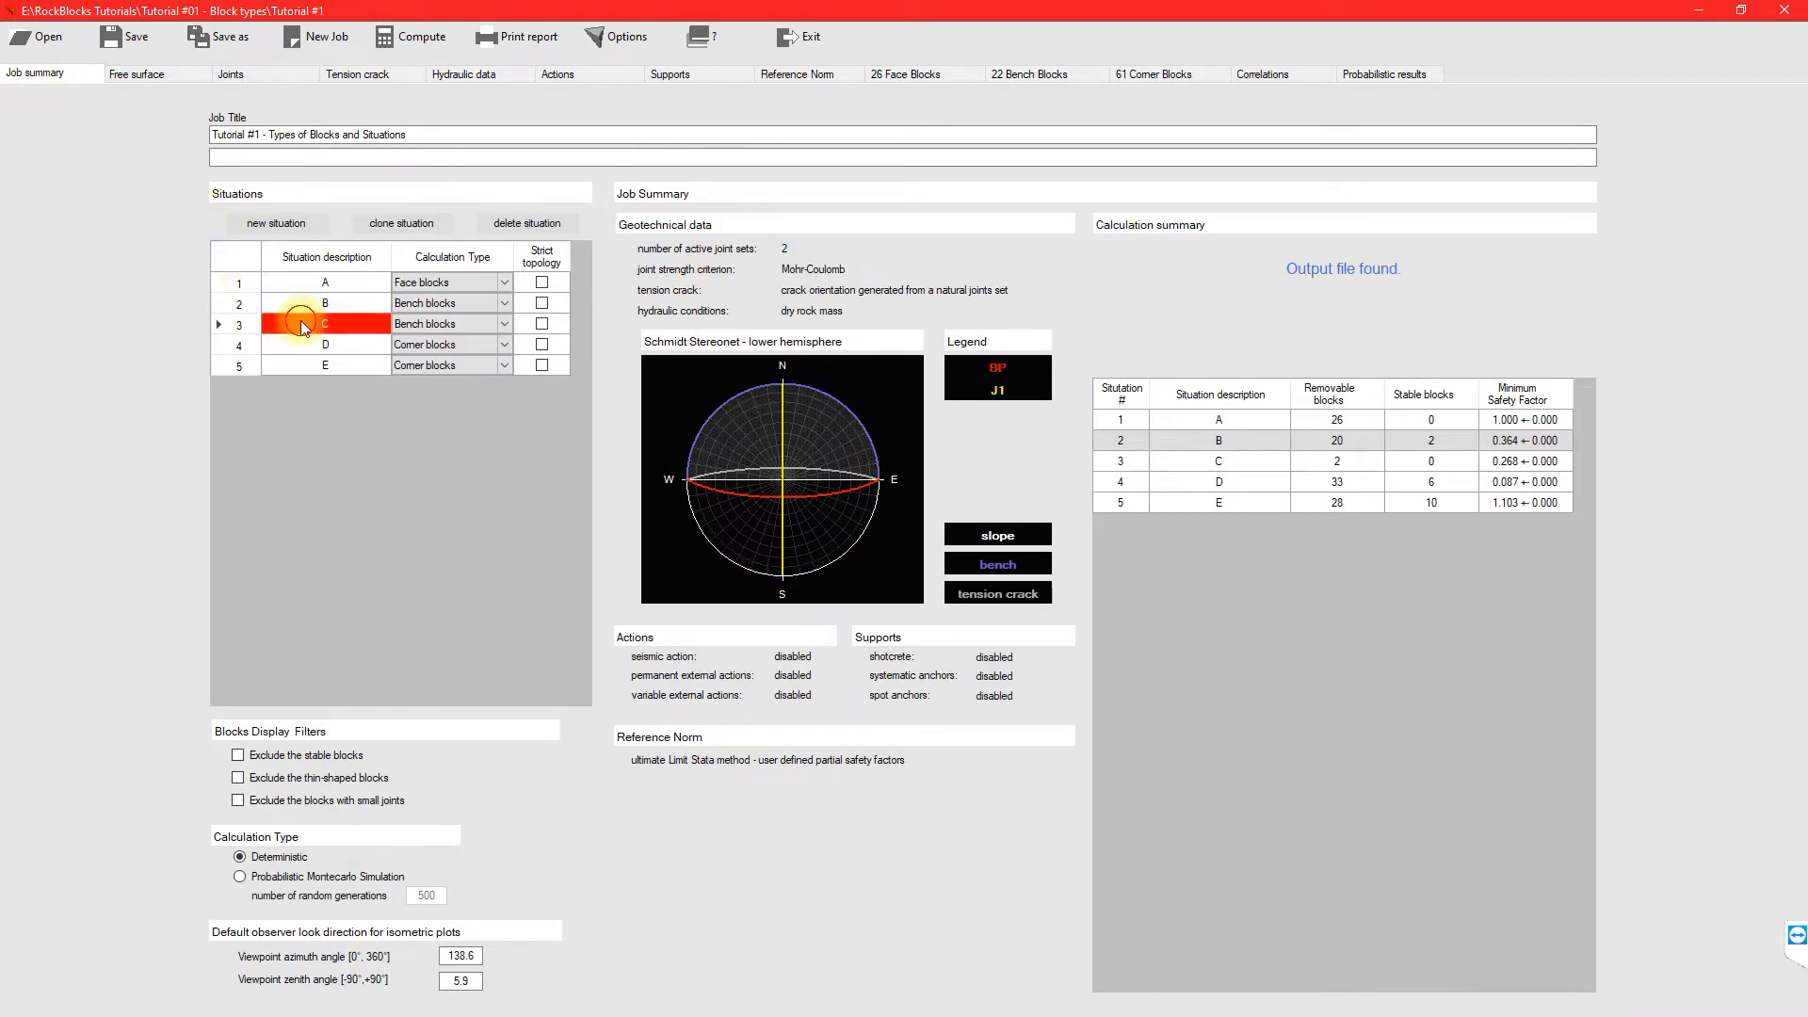
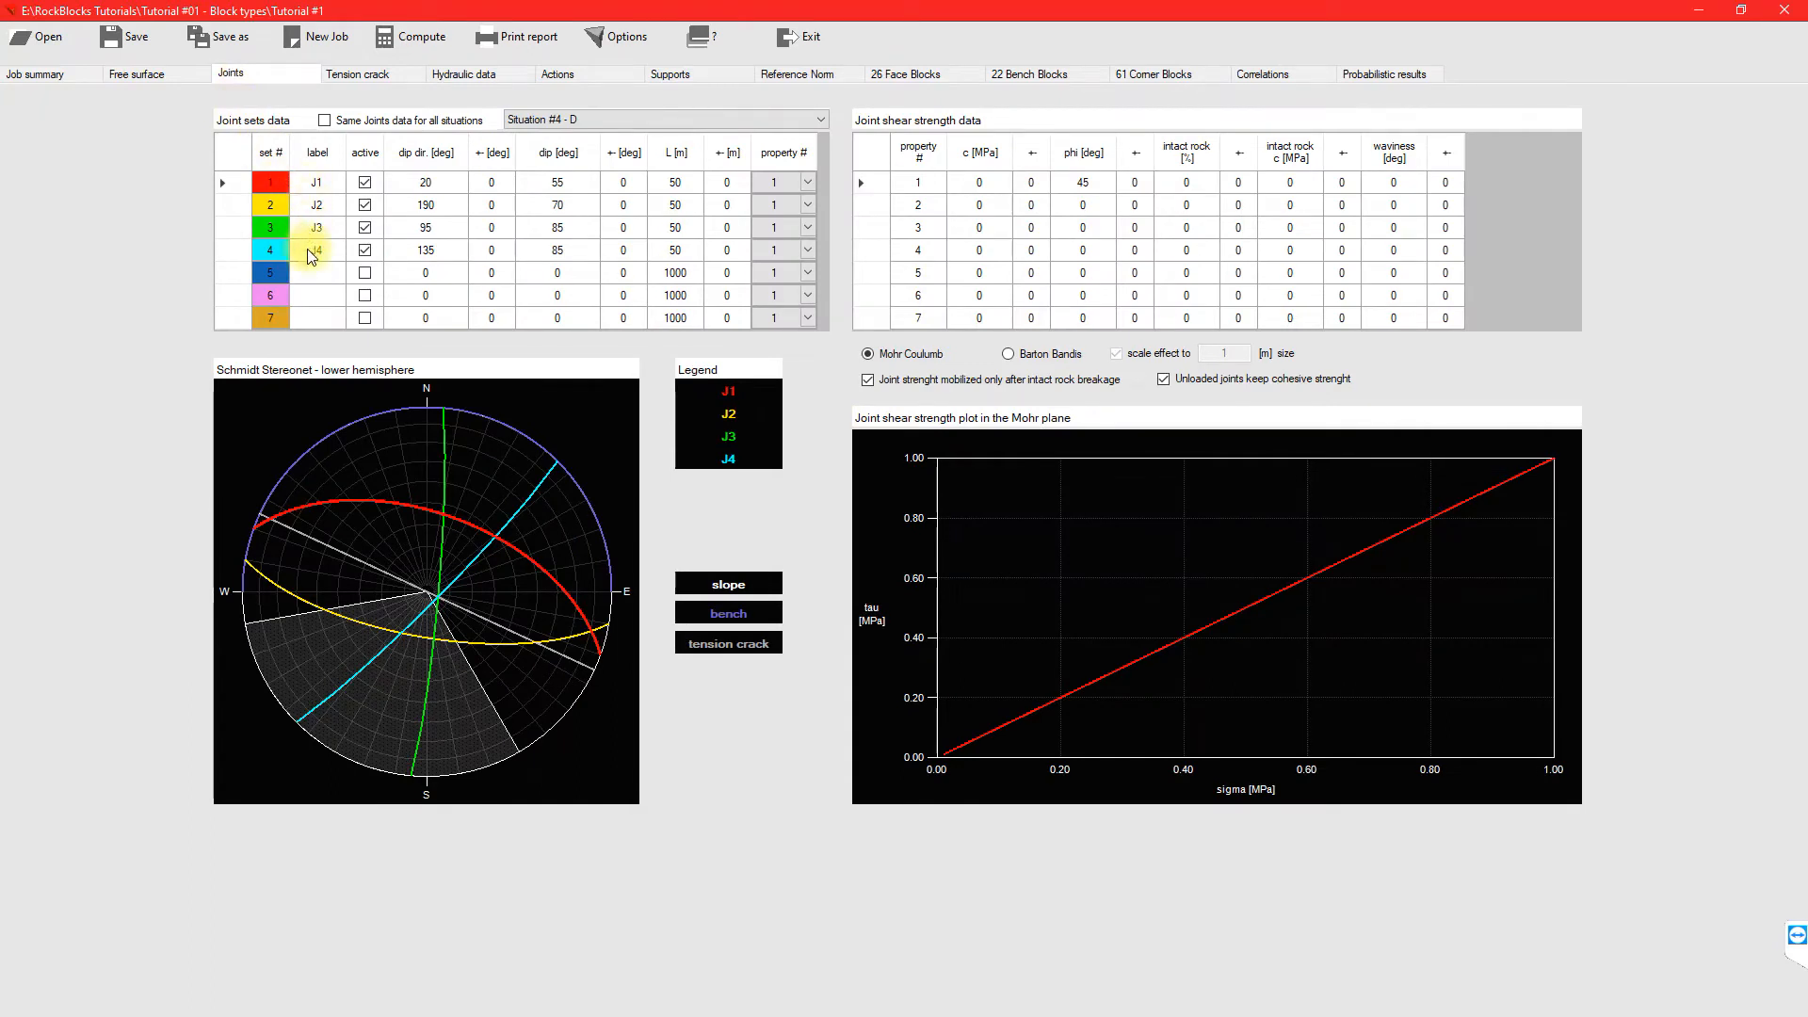
Step: Review situation D's joint sets J2, J3 and J4 one by one on the stereonet, and its tension crack settings
click(233, 204)
click(234, 227)
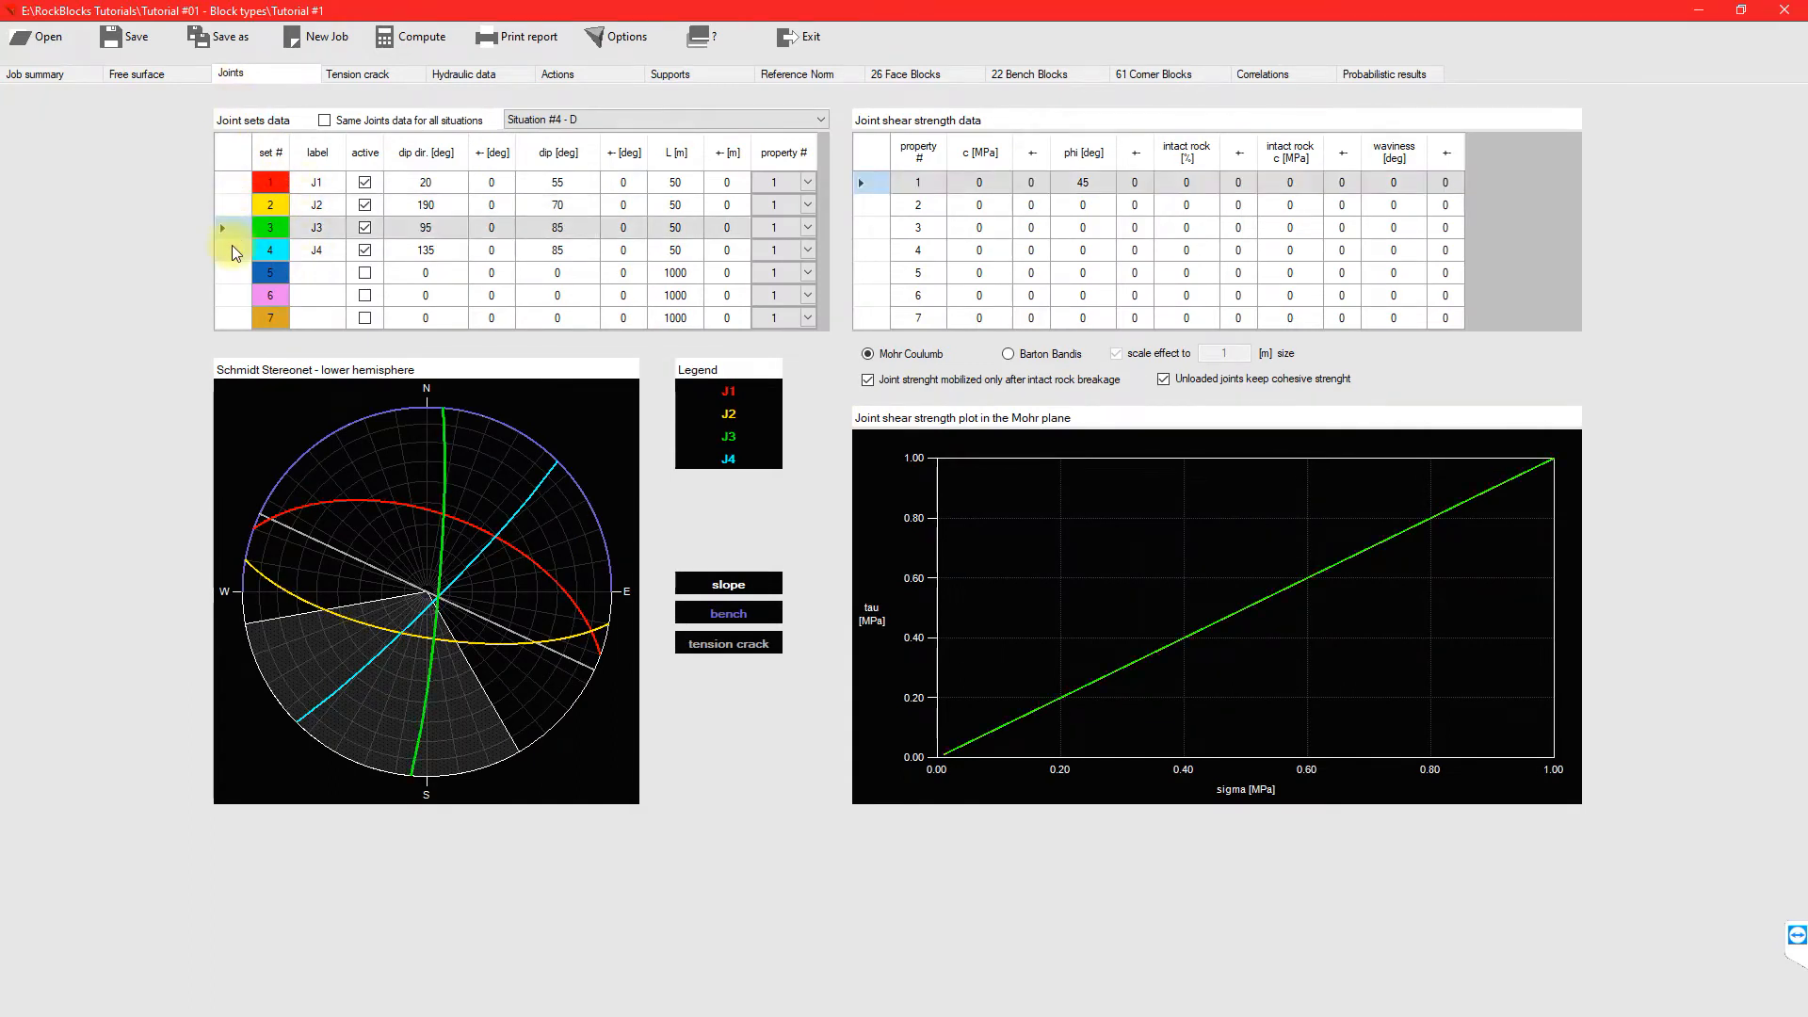
click(234, 251)
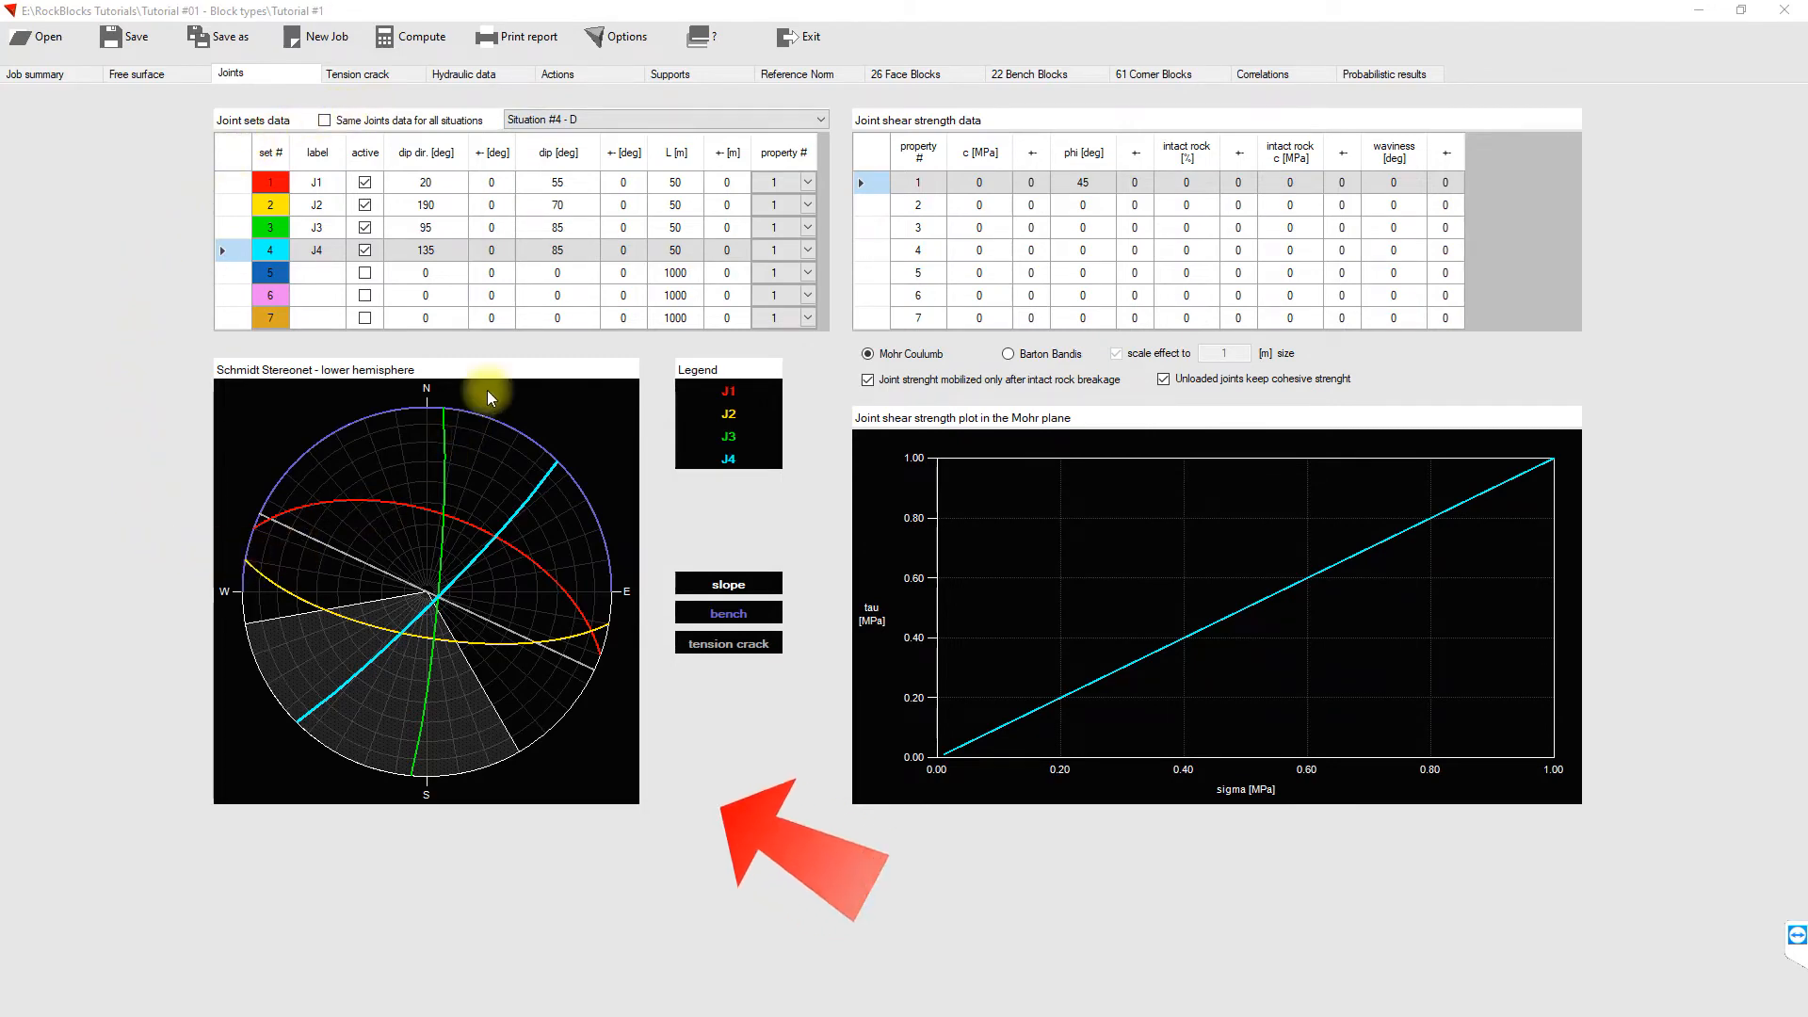
click(360, 74)
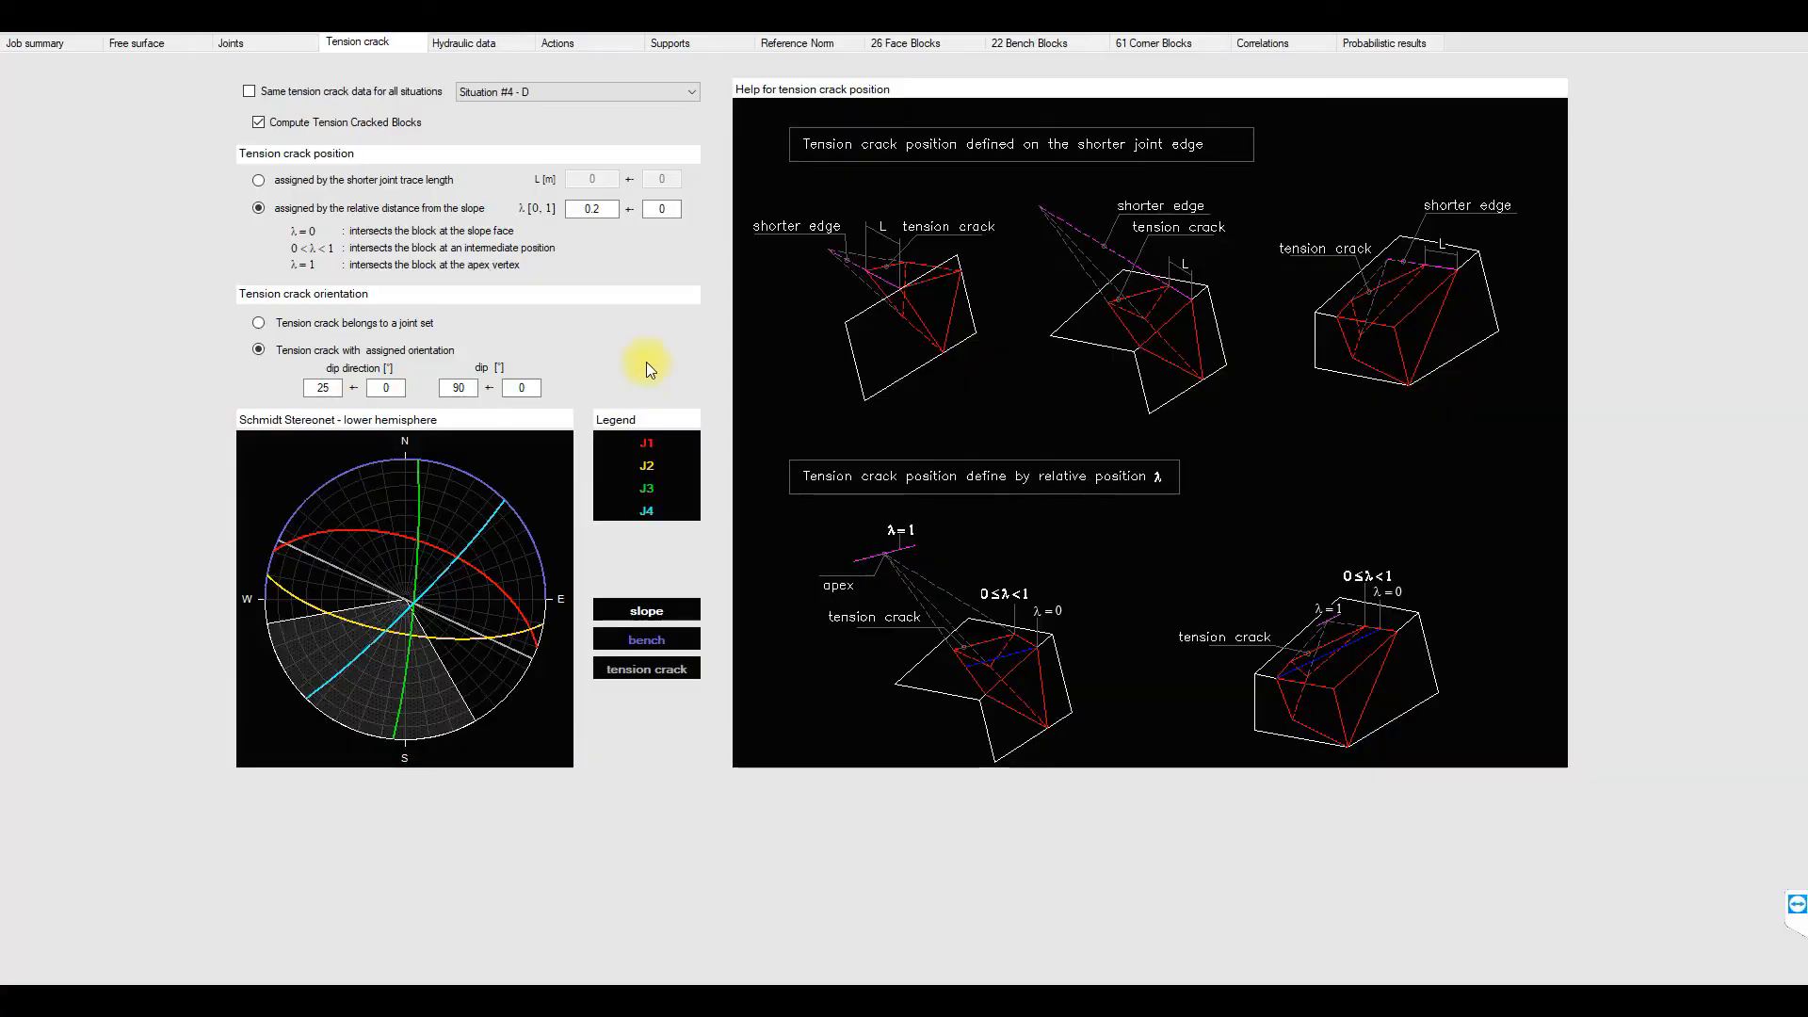
Step: Check situation D in the calculation summary, and open the corner block list to examine shape 1 in 3D
click(51, 43)
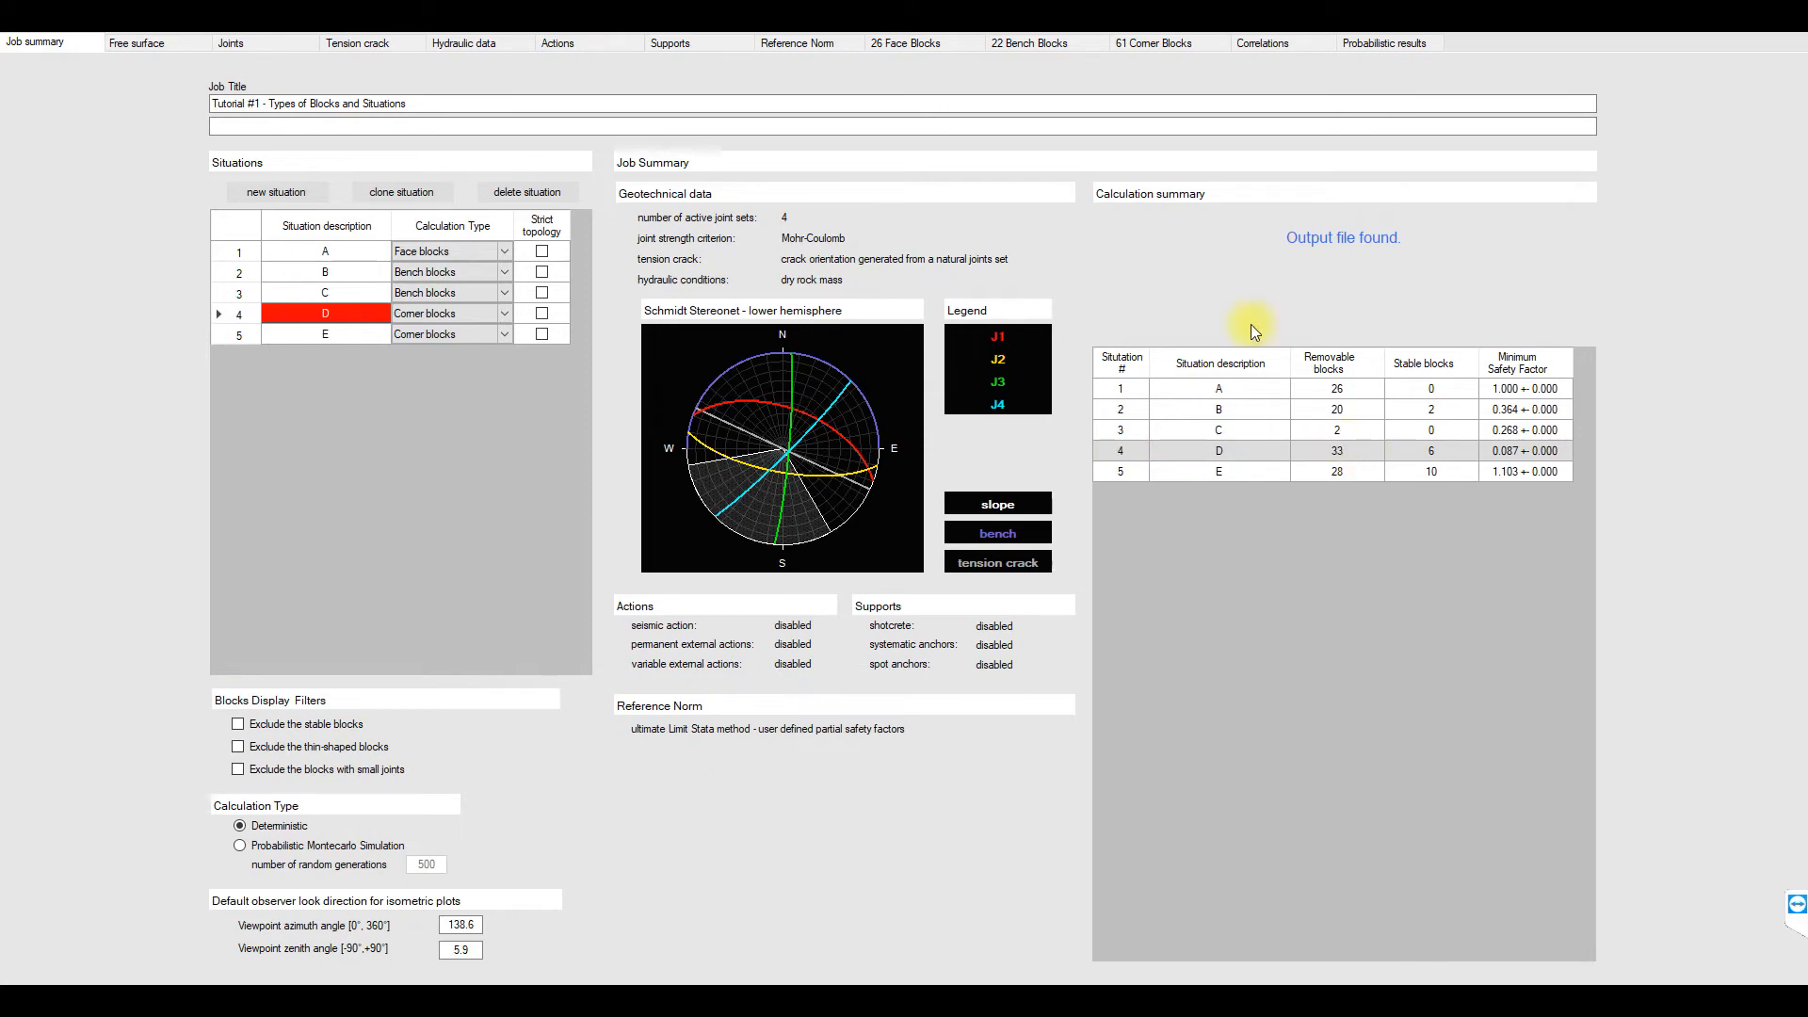
click(1163, 45)
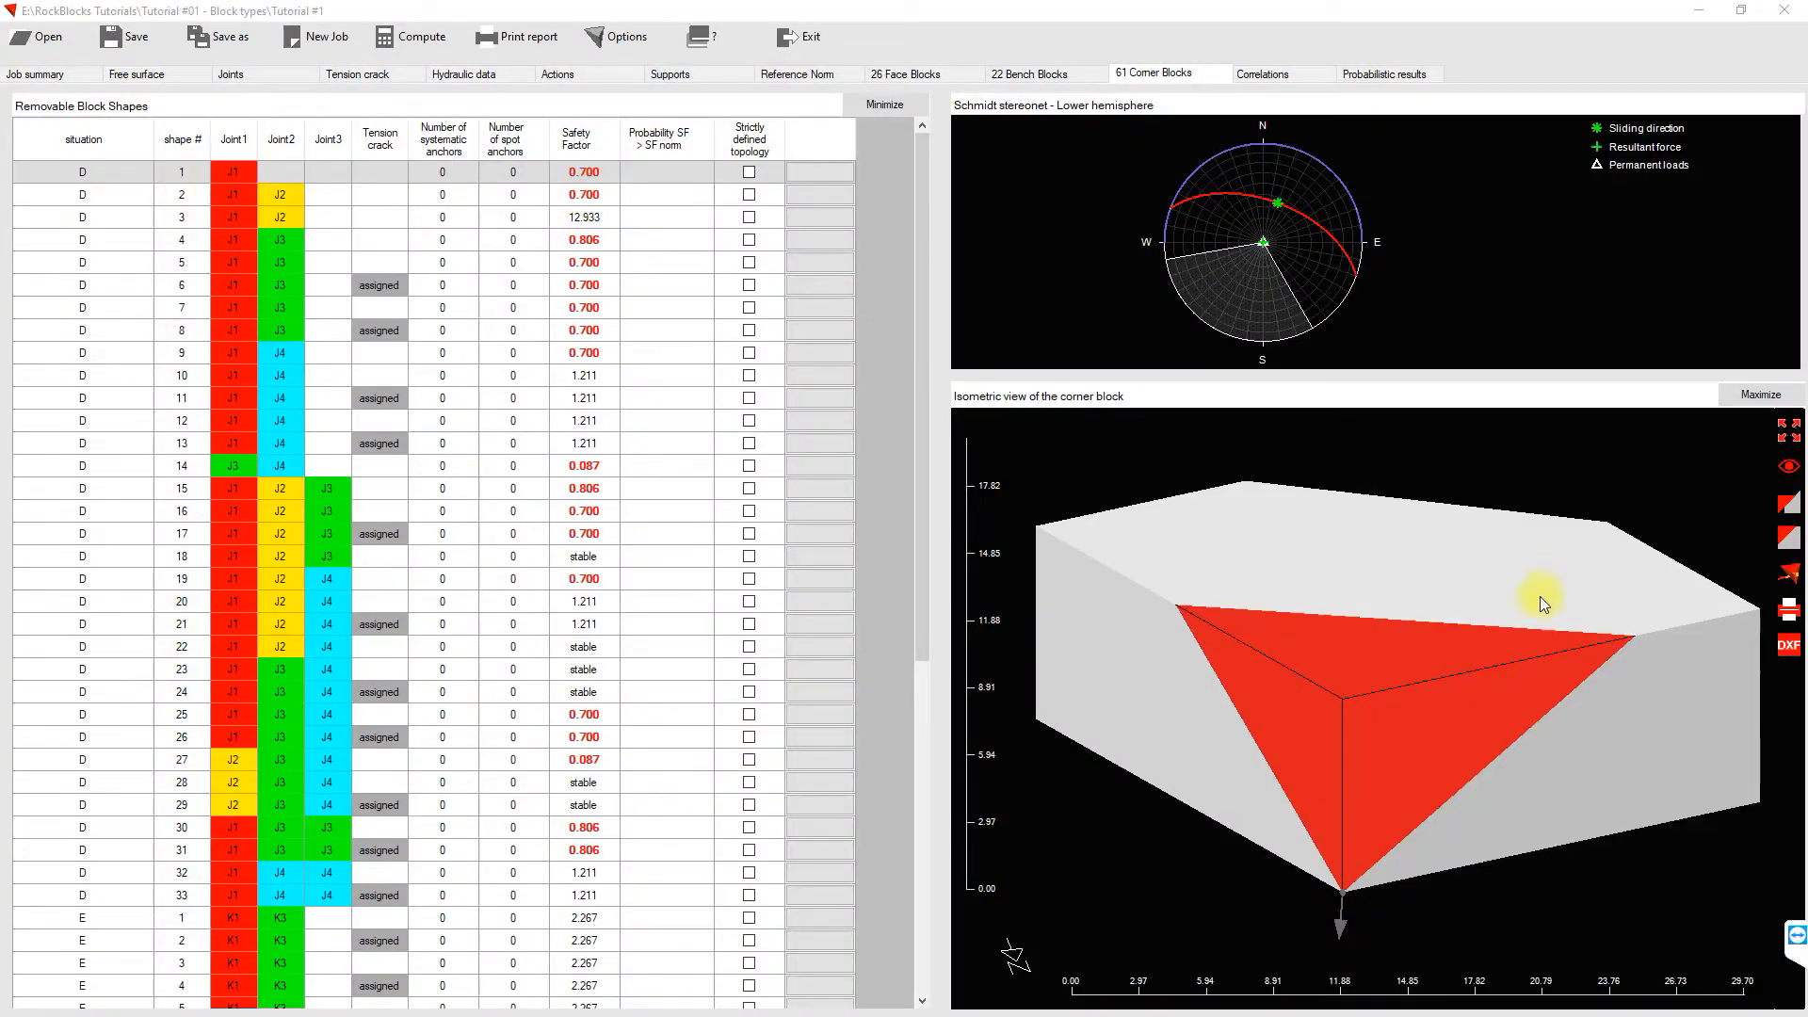
drag(1539, 596, 1616, 691)
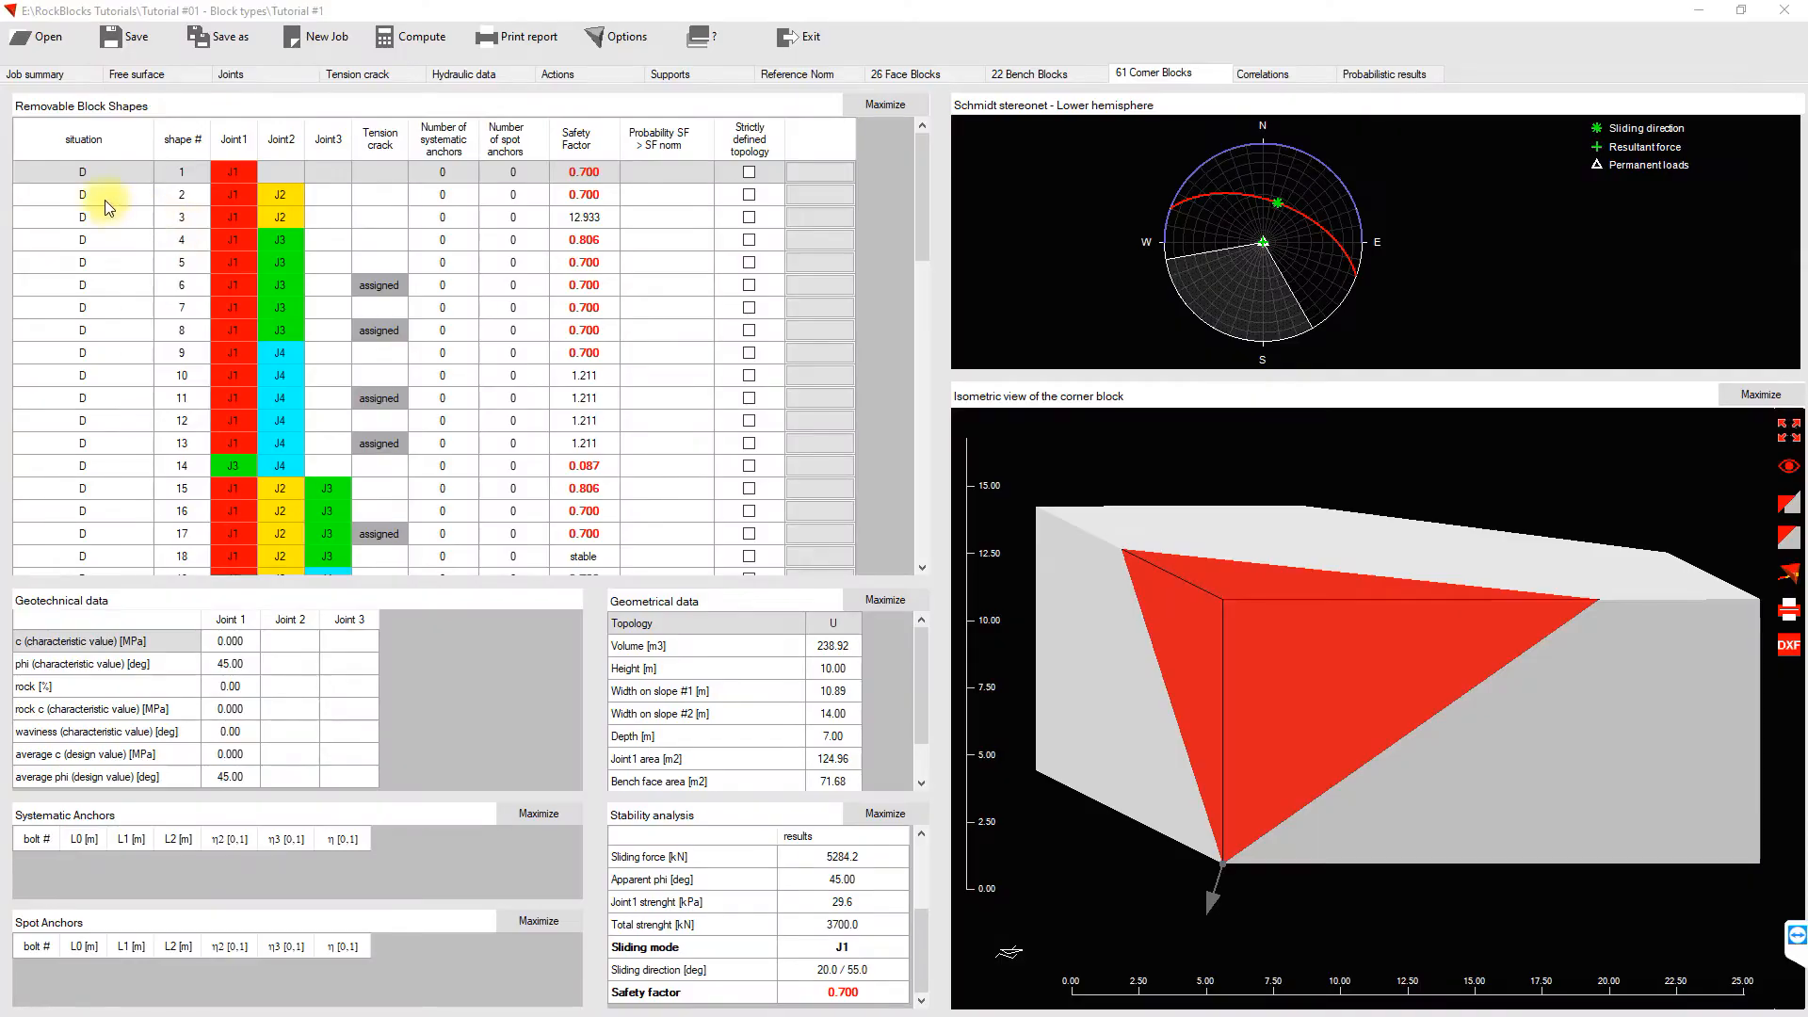
Step: Examine situation D's two-joint corner block shapes 2, 3 and 4 from several angles in the isometric view
click(106, 198)
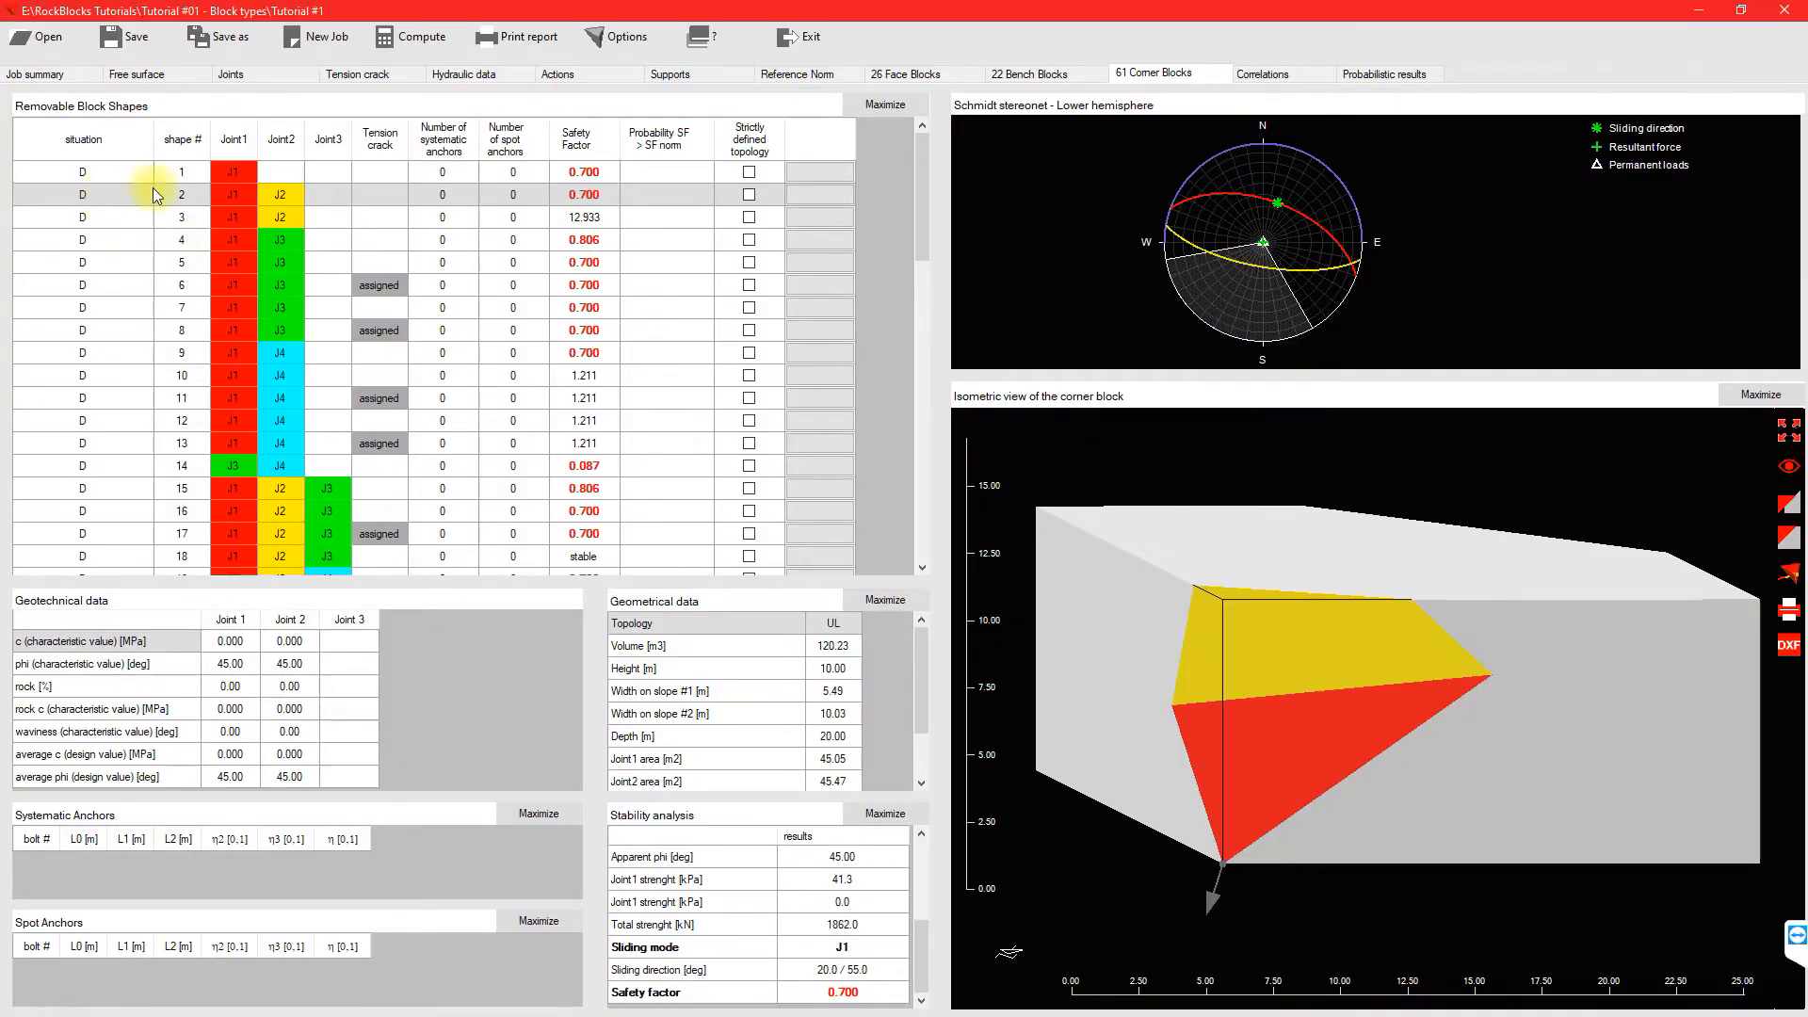
click(92, 219)
drag(1158, 541, 1570, 670)
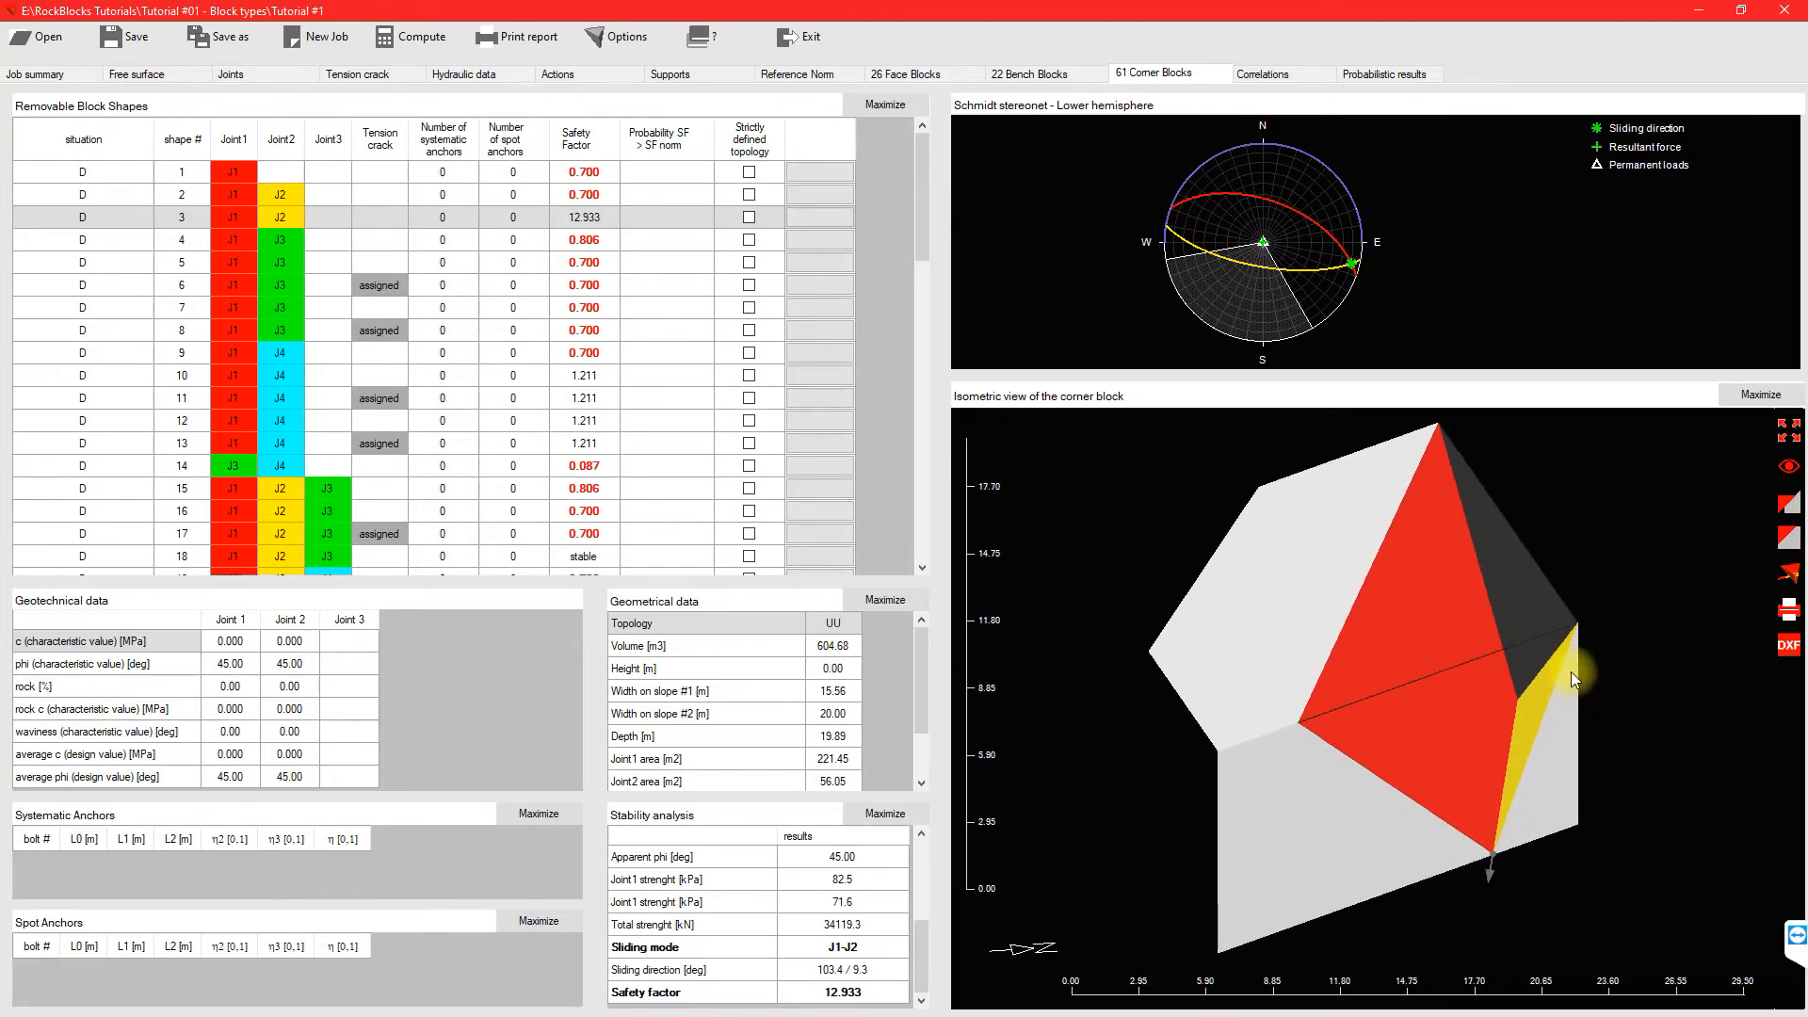
click(101, 241)
drag(1539, 786, 1081, 649)
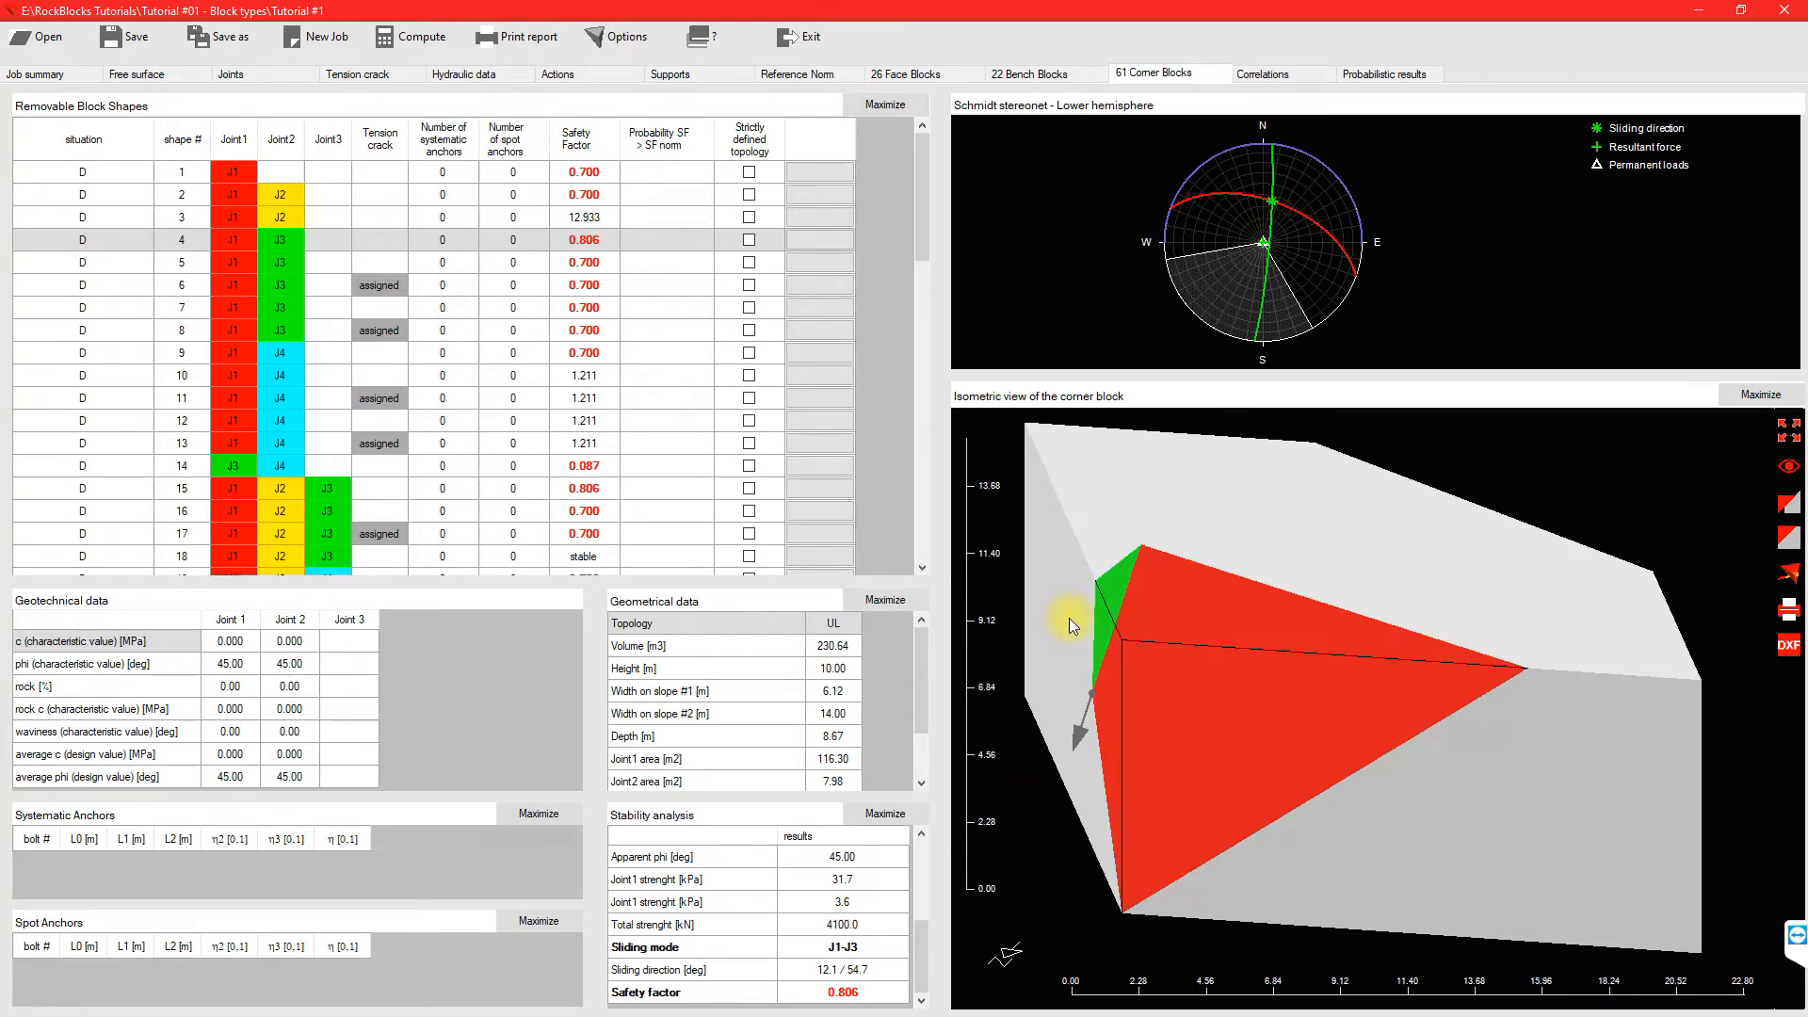
Step: Examine situation D's corner block shapes 5 and 7, formed by joints J1 and J3, in the isometric view
click(94, 261)
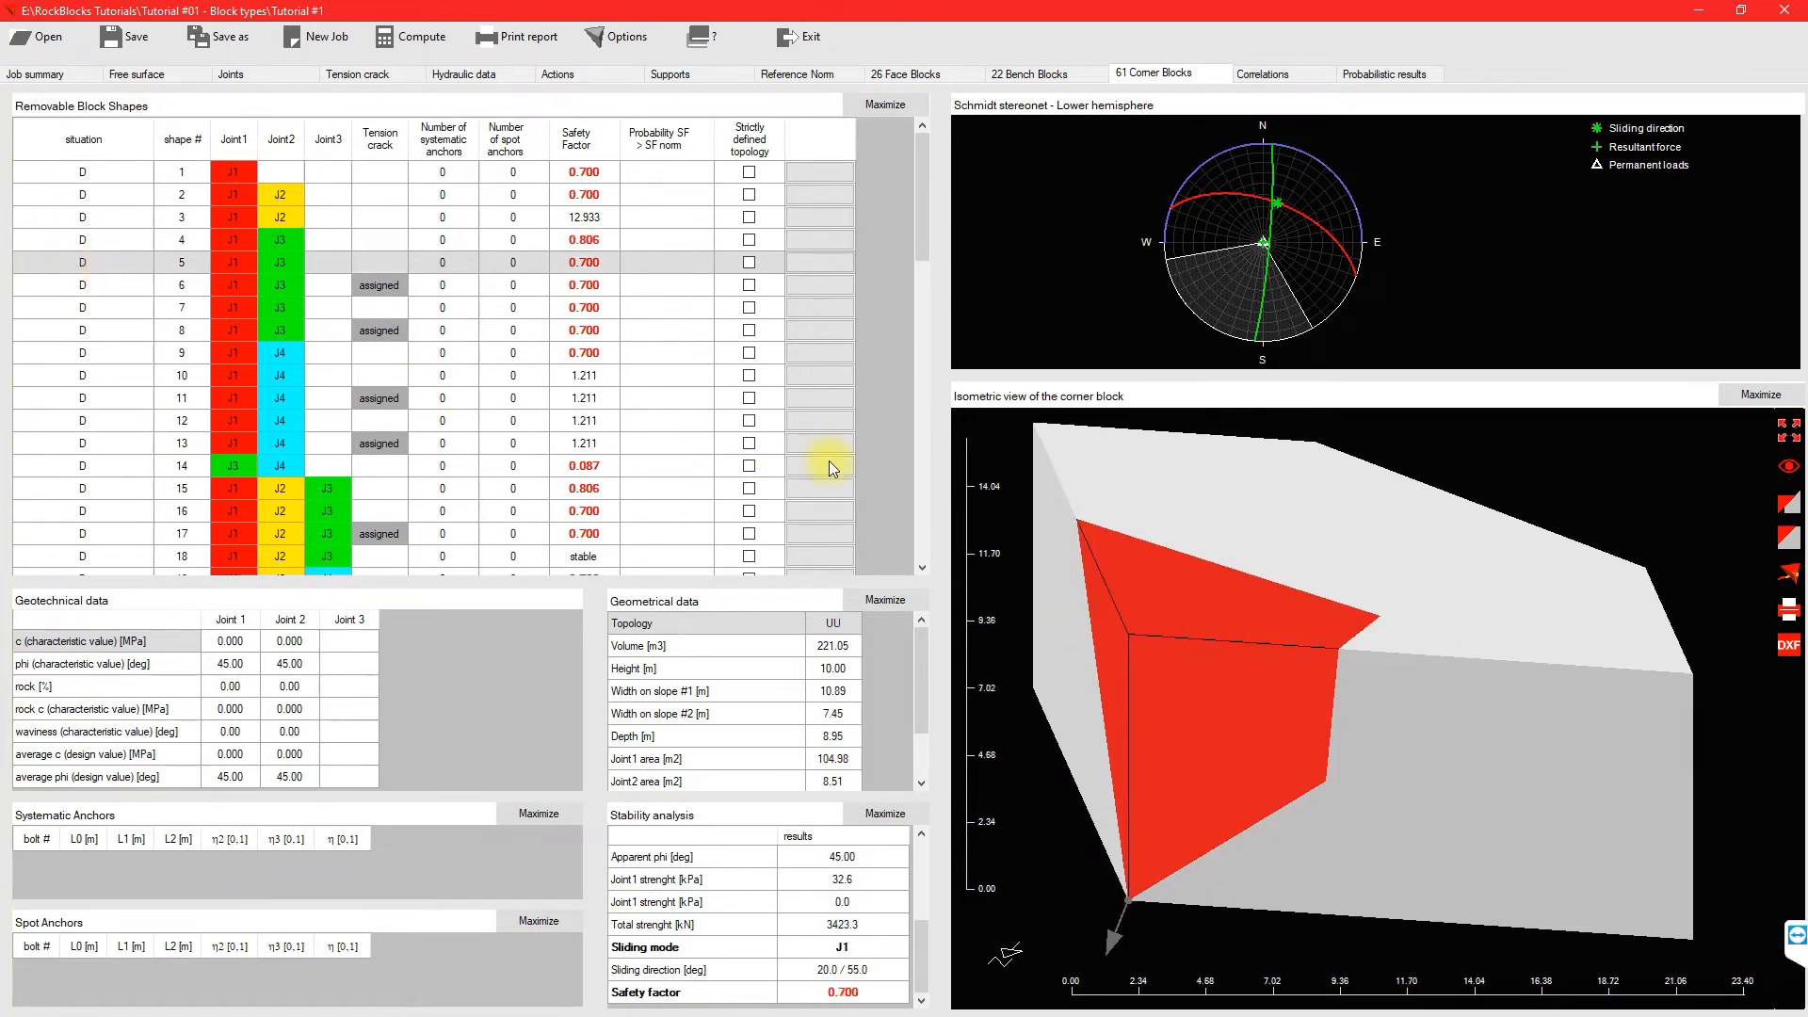
drag(1066, 557, 1376, 589)
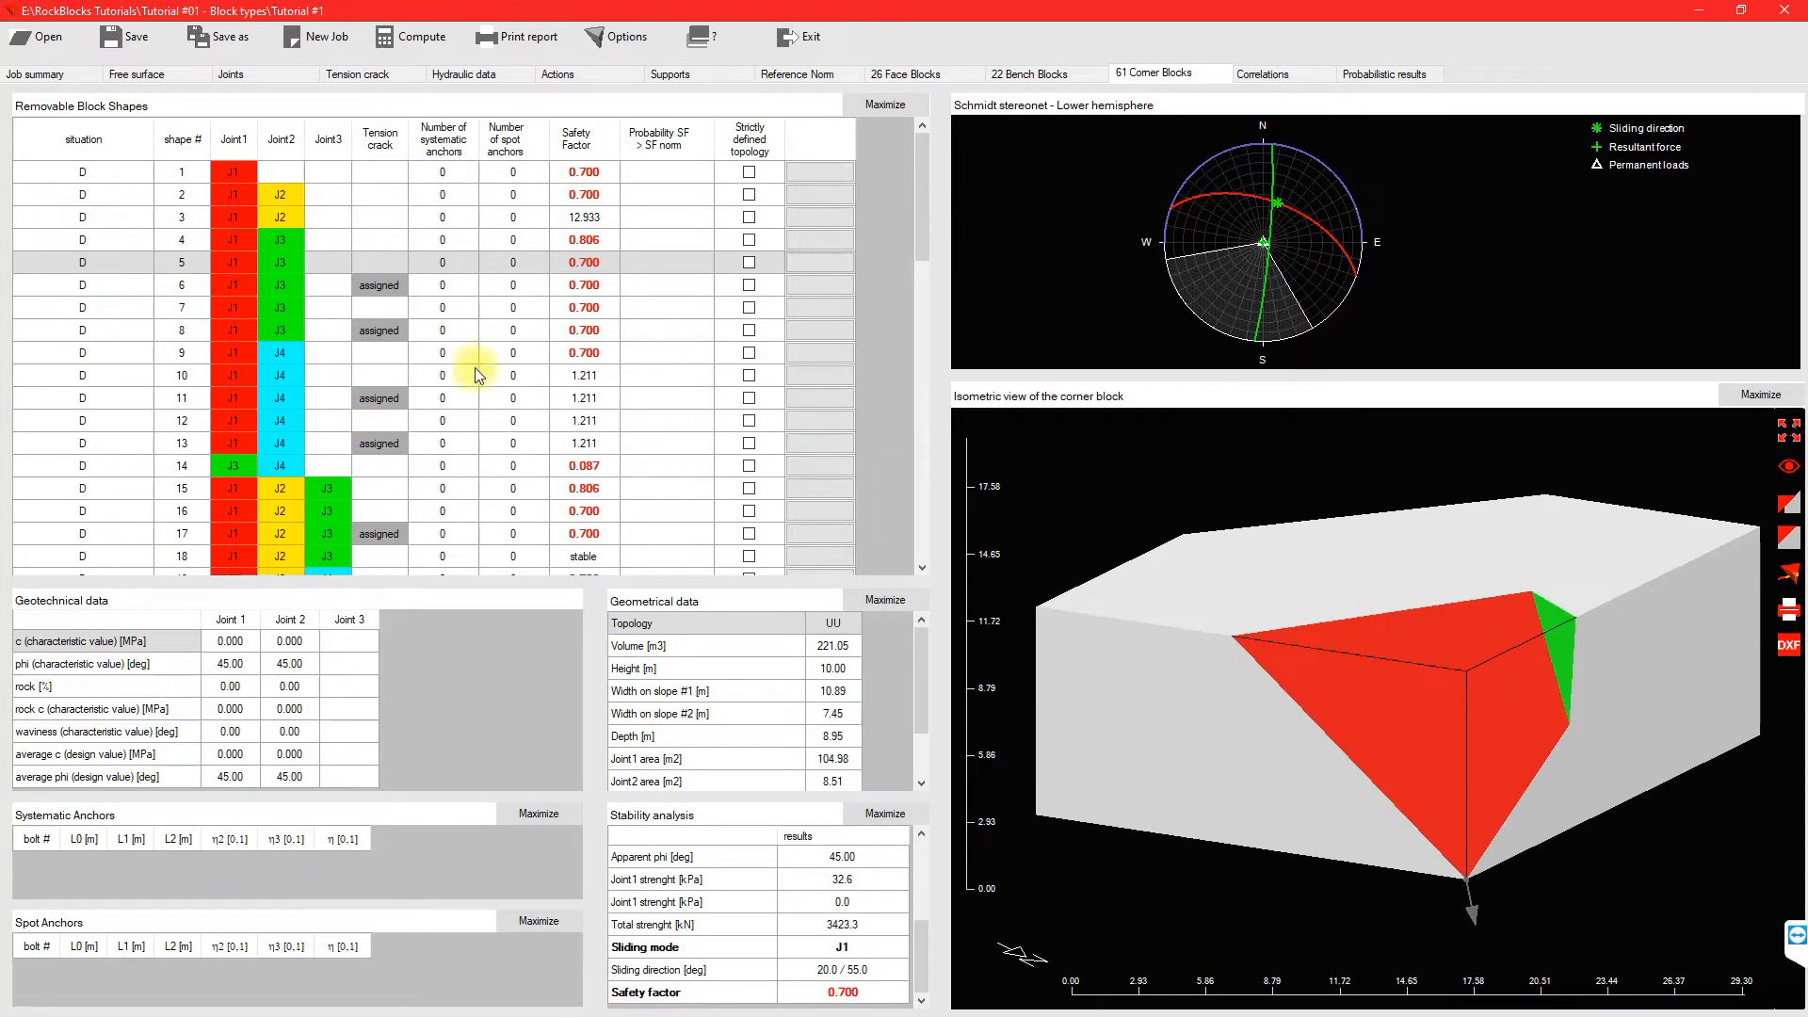
click(127, 307)
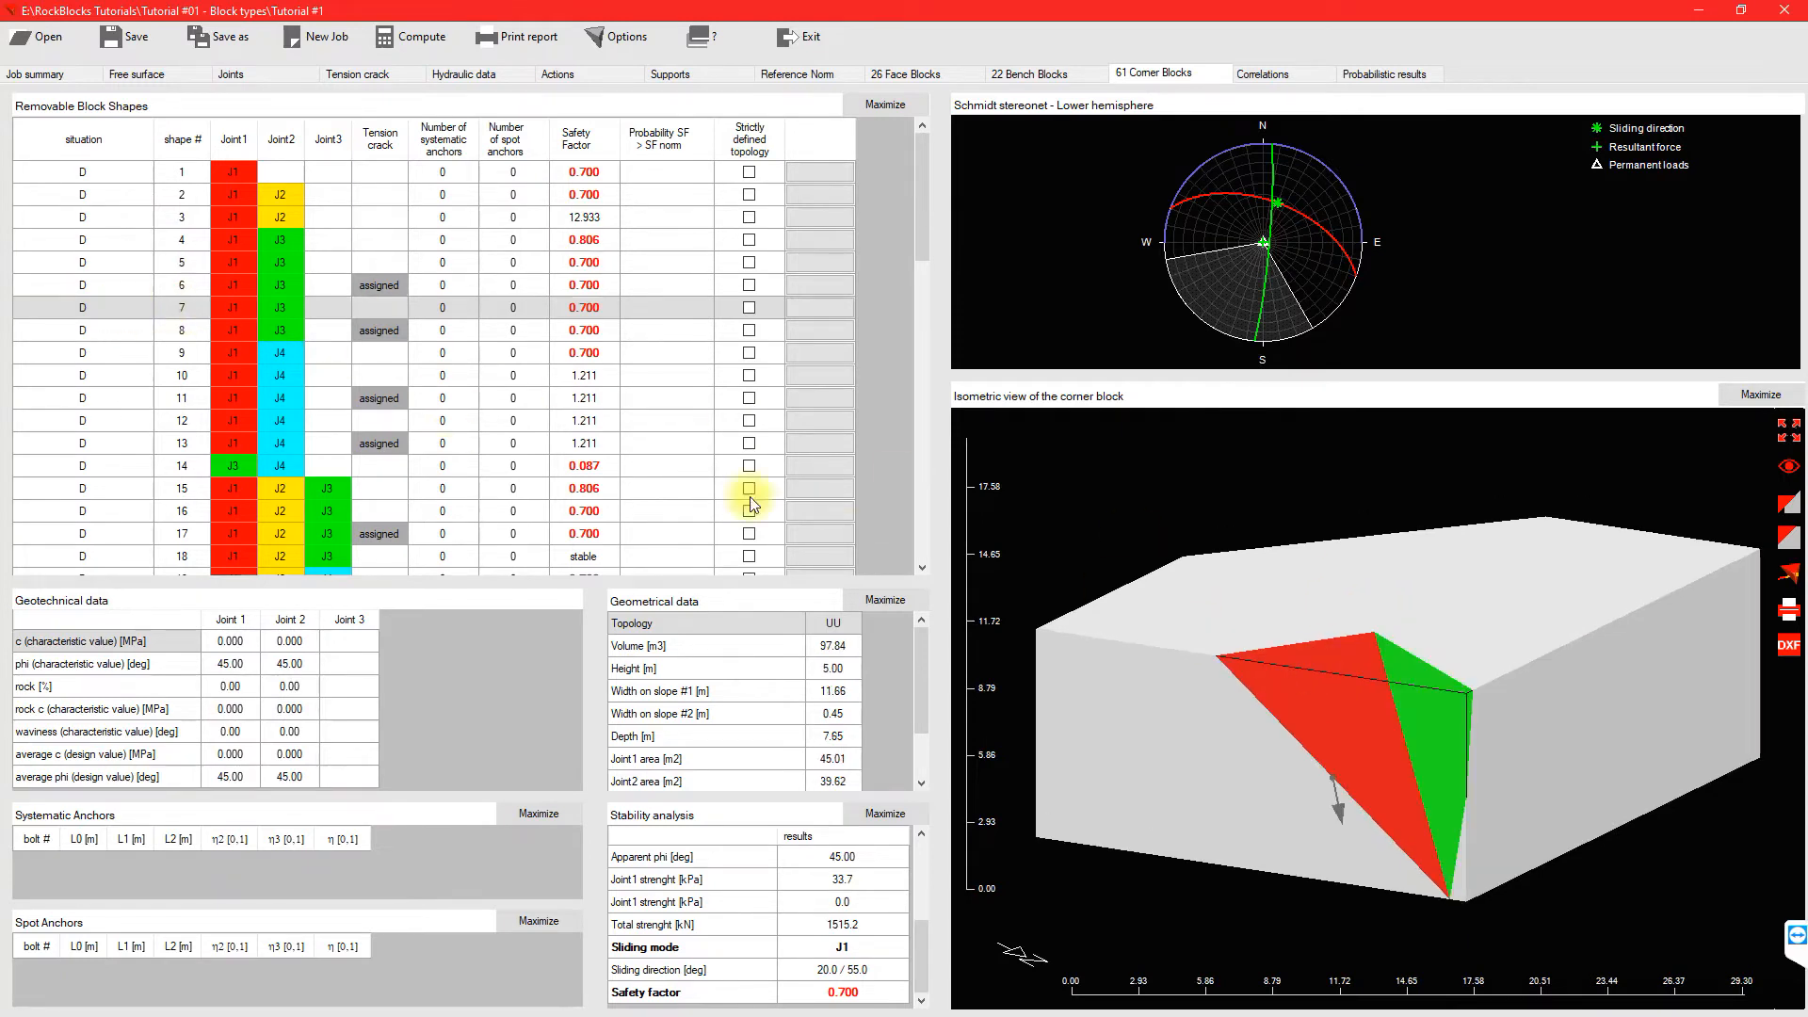
Step: Examine situation D's corner block shapes 9, 10 and 12, formed by joints J1 and J4, from different angles
click(104, 354)
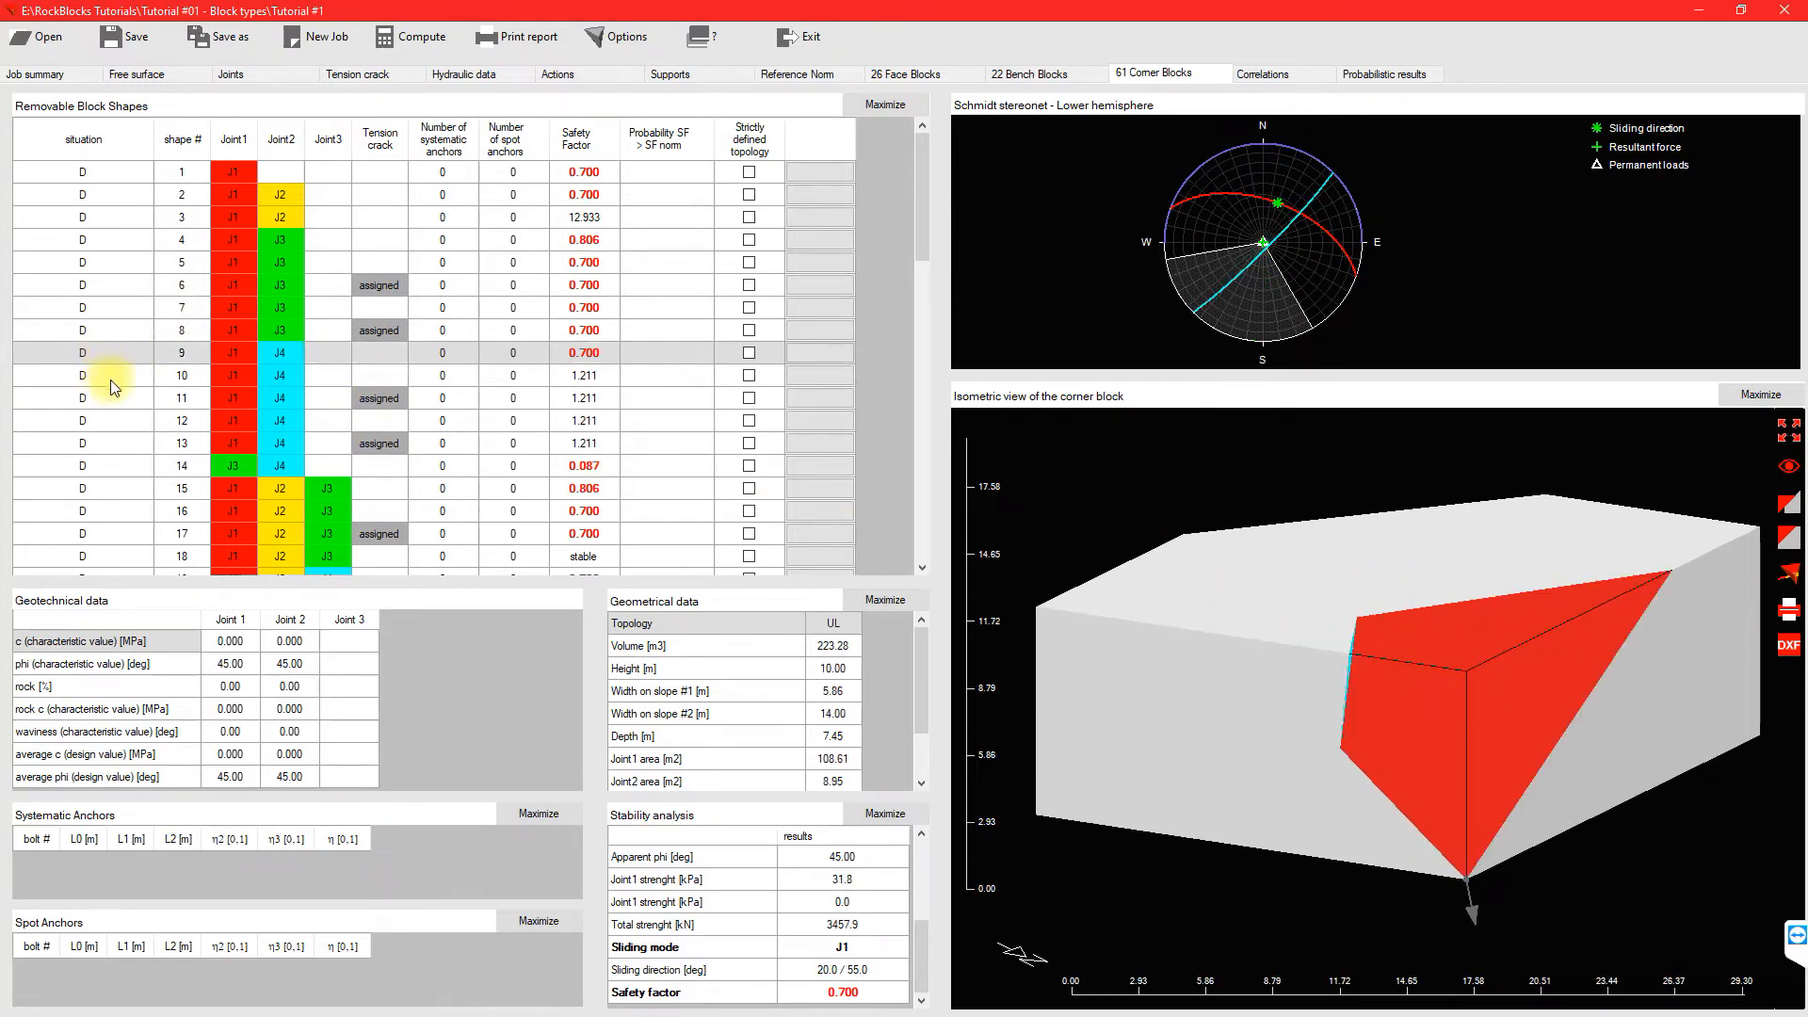
drag(1539, 650, 1431, 637)
click(132, 388)
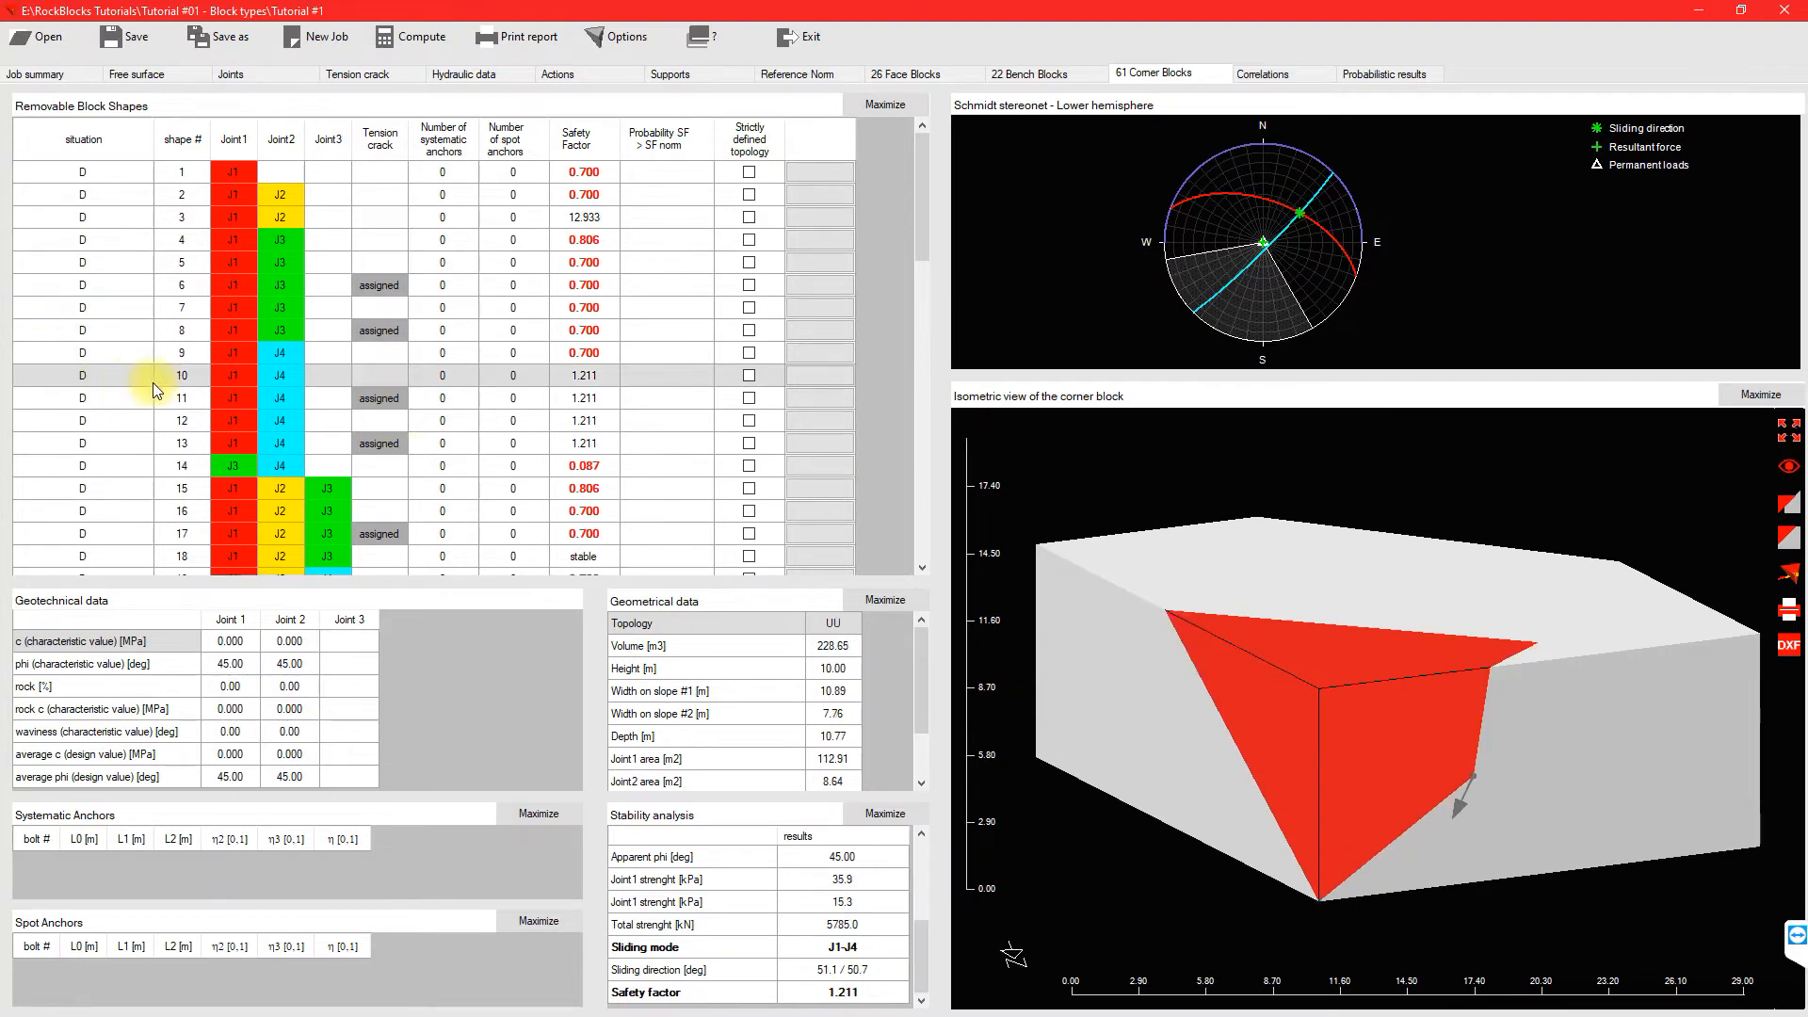
drag(1314, 652, 1253, 593)
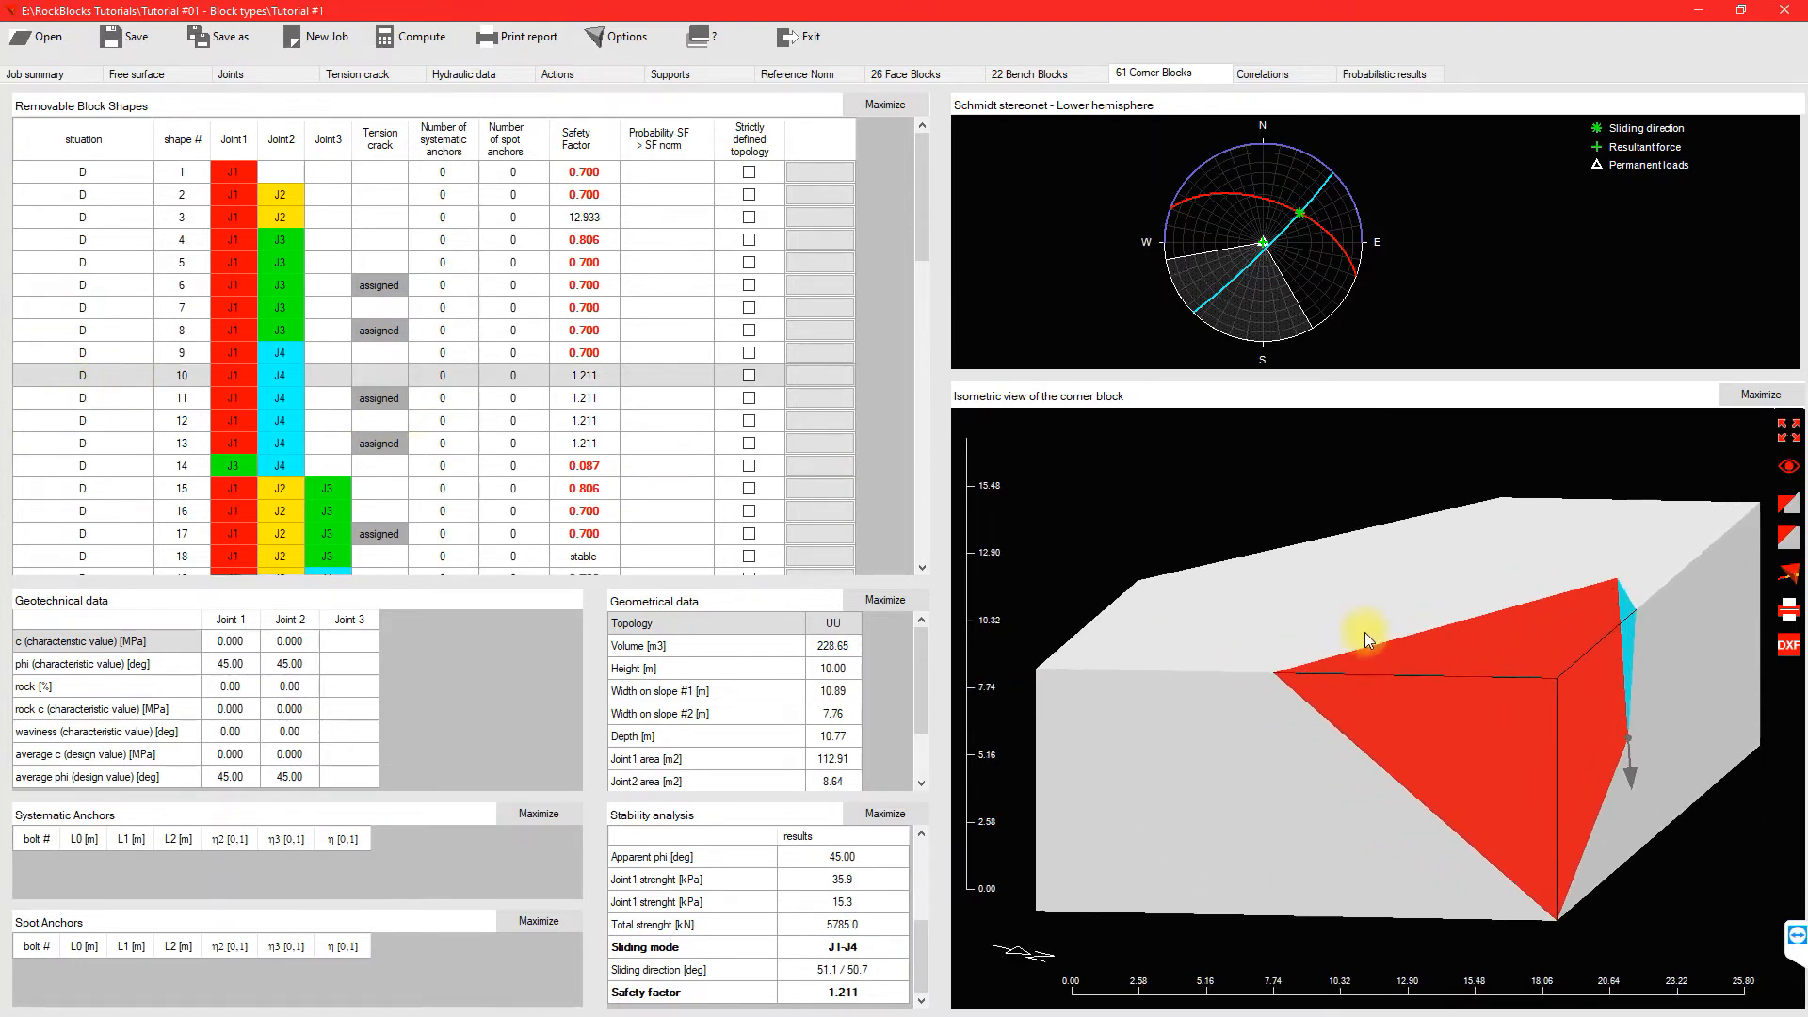
click(187, 424)
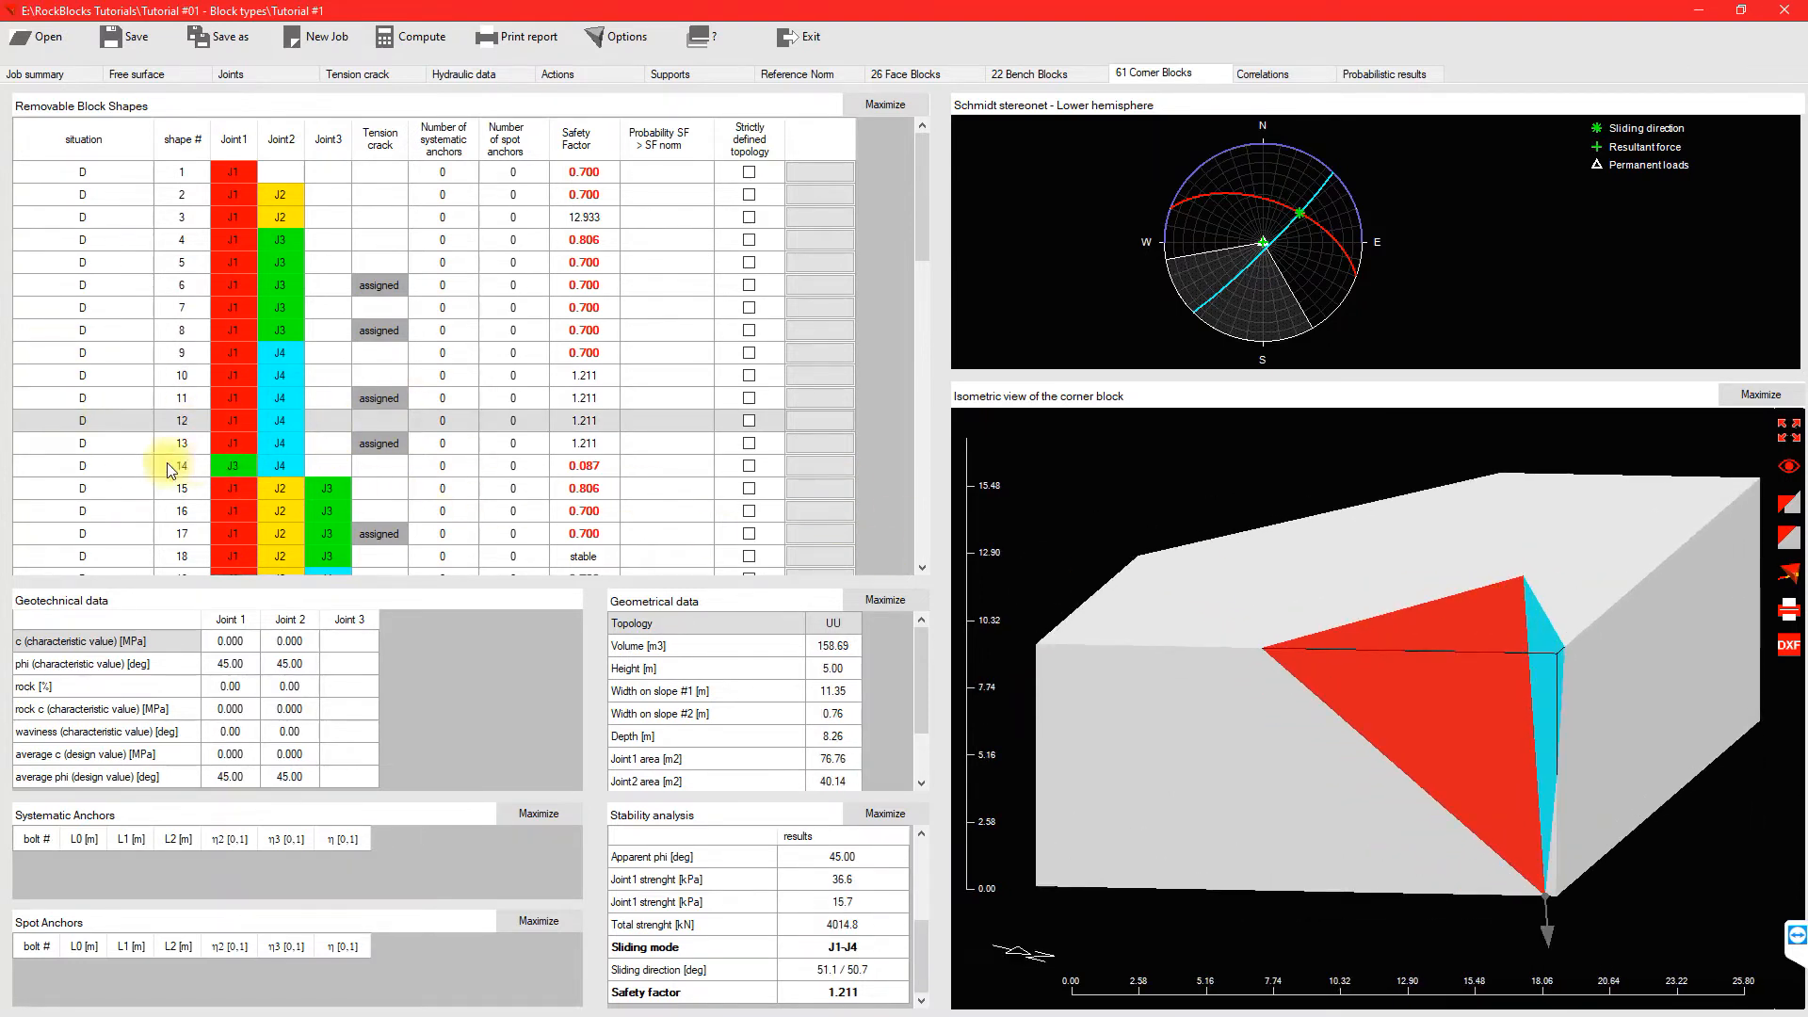
Step: Examine the thin corner block shape 14 of situation D, formed by joints J3 and J4, up close and from several angles
click(127, 468)
scroll(1624, 765, up, 6)
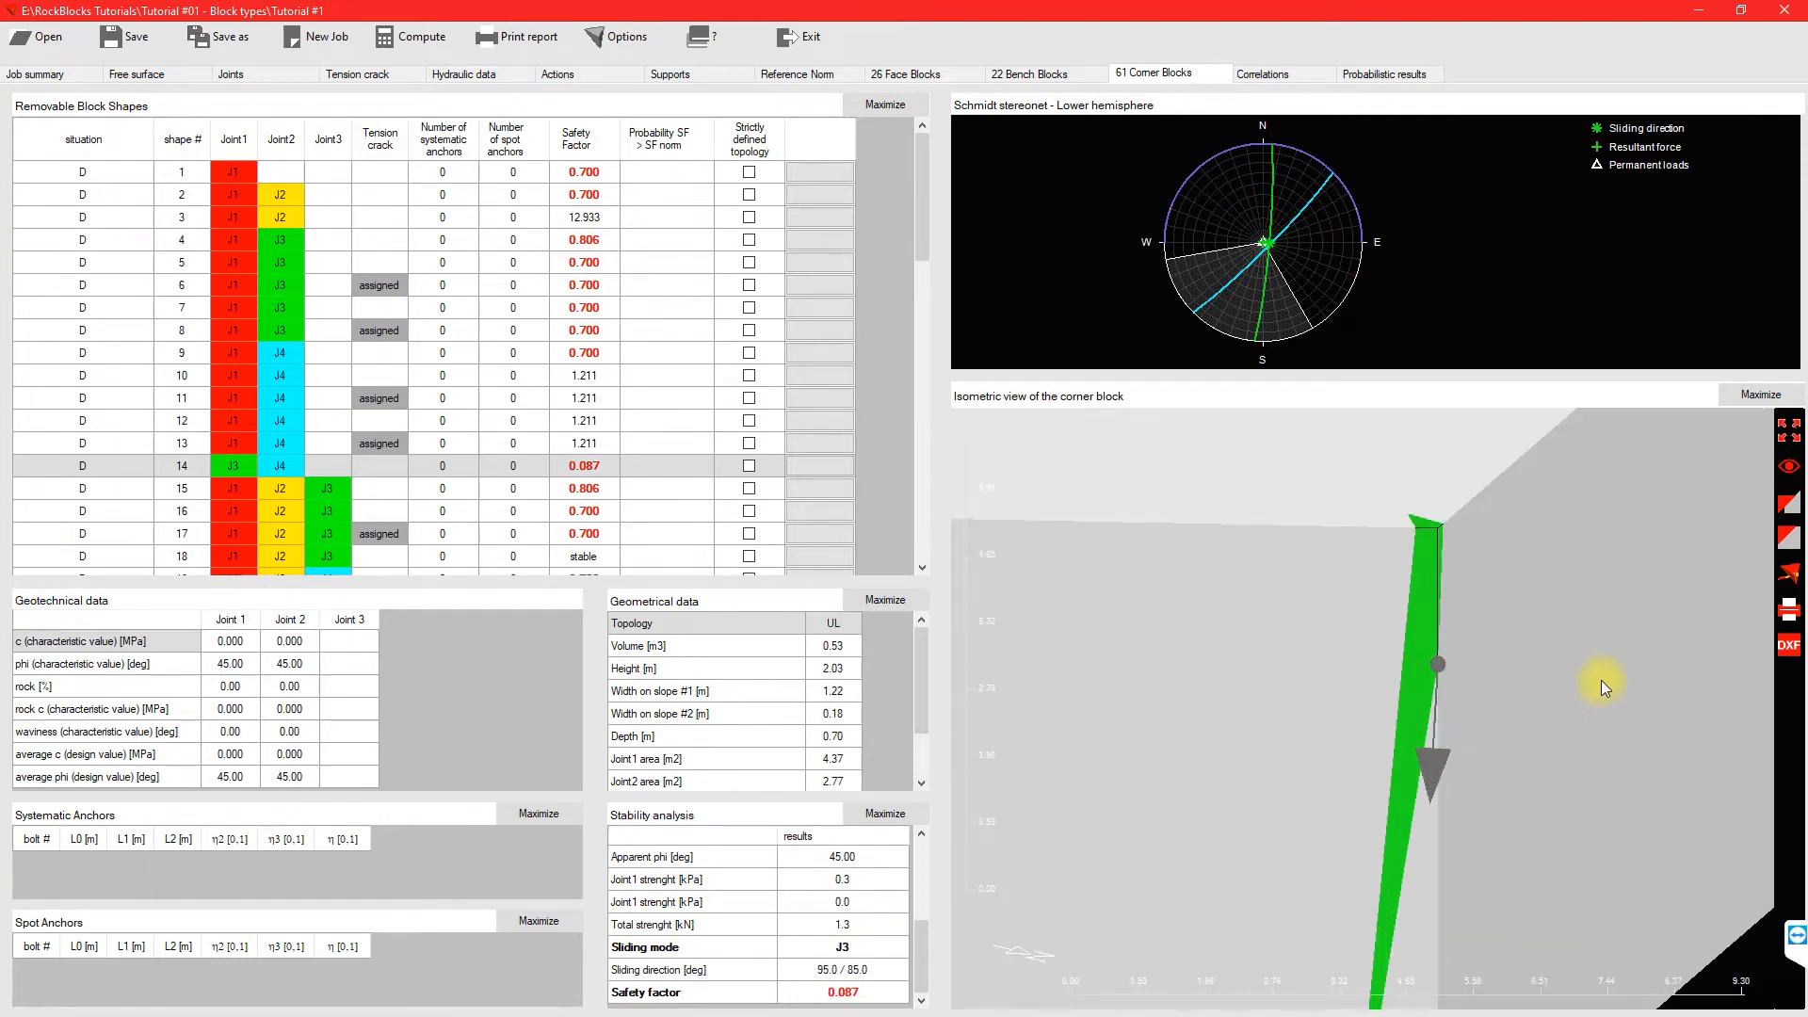
scroll(1591, 678, down, 5)
drag(1508, 663, 1384, 657)
scroll(1305, 675, up, 5)
scroll(1341, 655, down, 5)
scroll(1358, 682, up, 5)
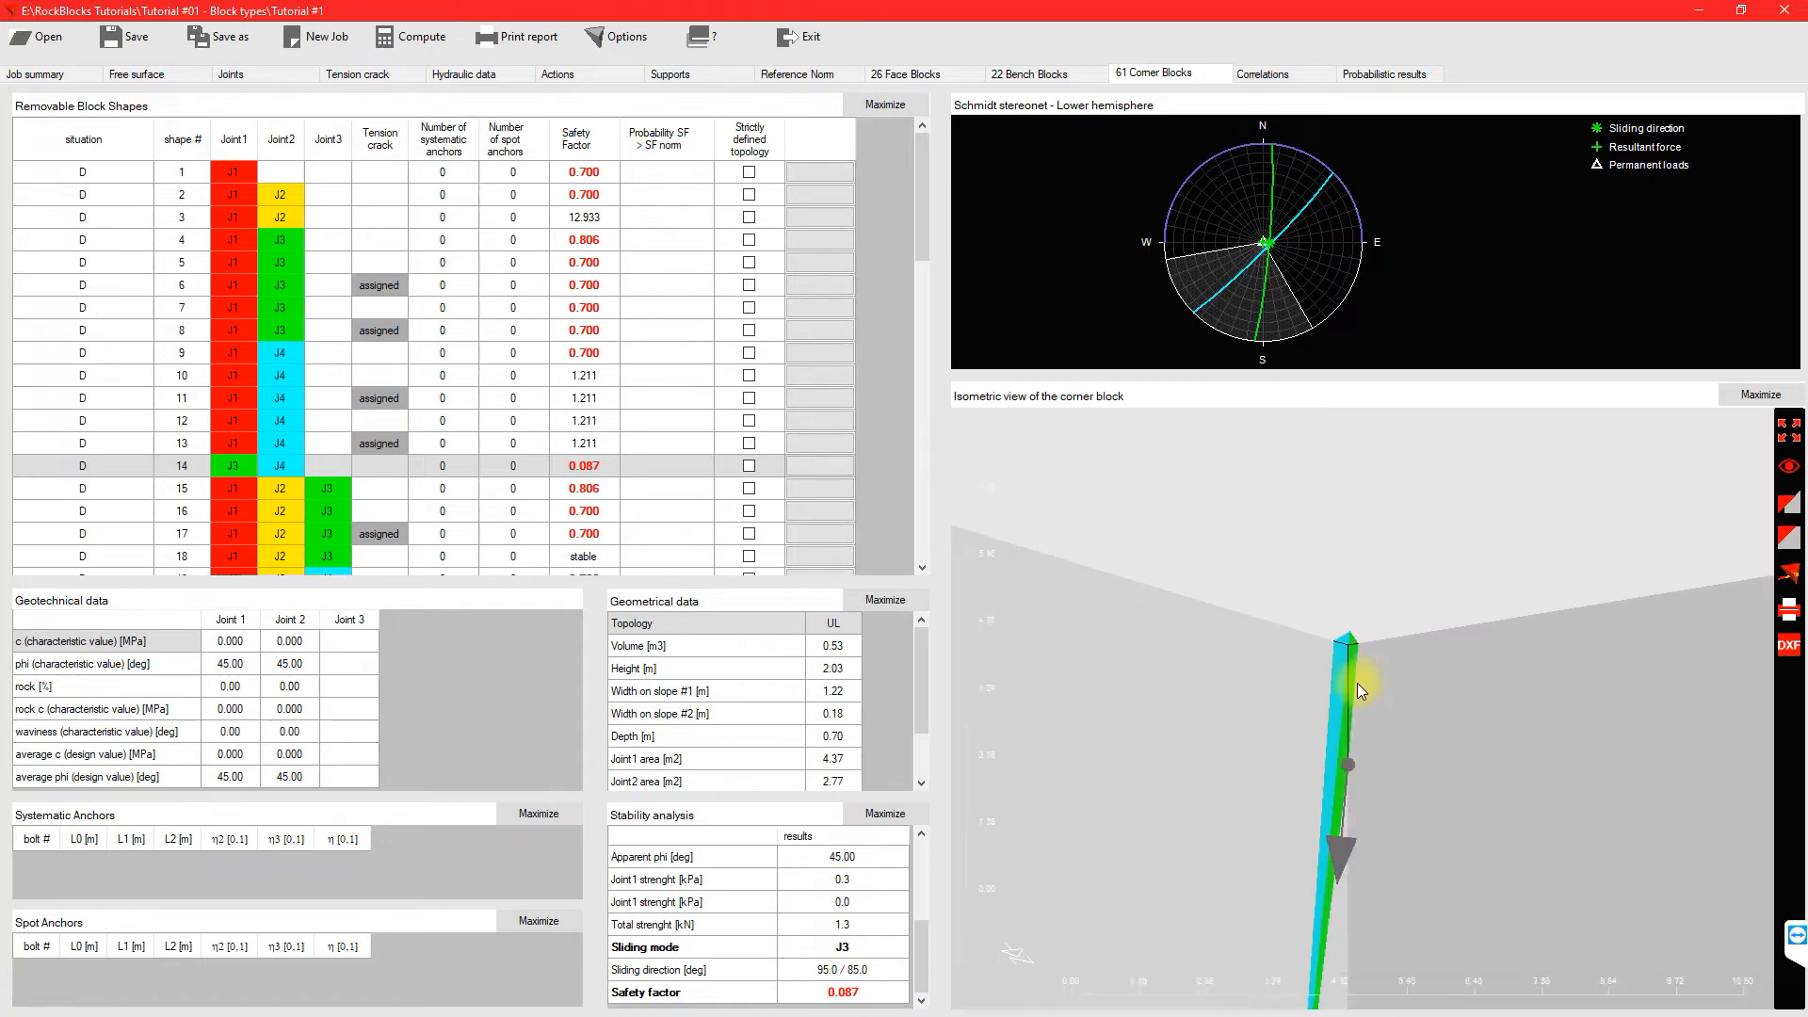
scroll(1356, 682, down, 5)
drag(1374, 678, 1449, 678)
scroll(1462, 663, up, 5)
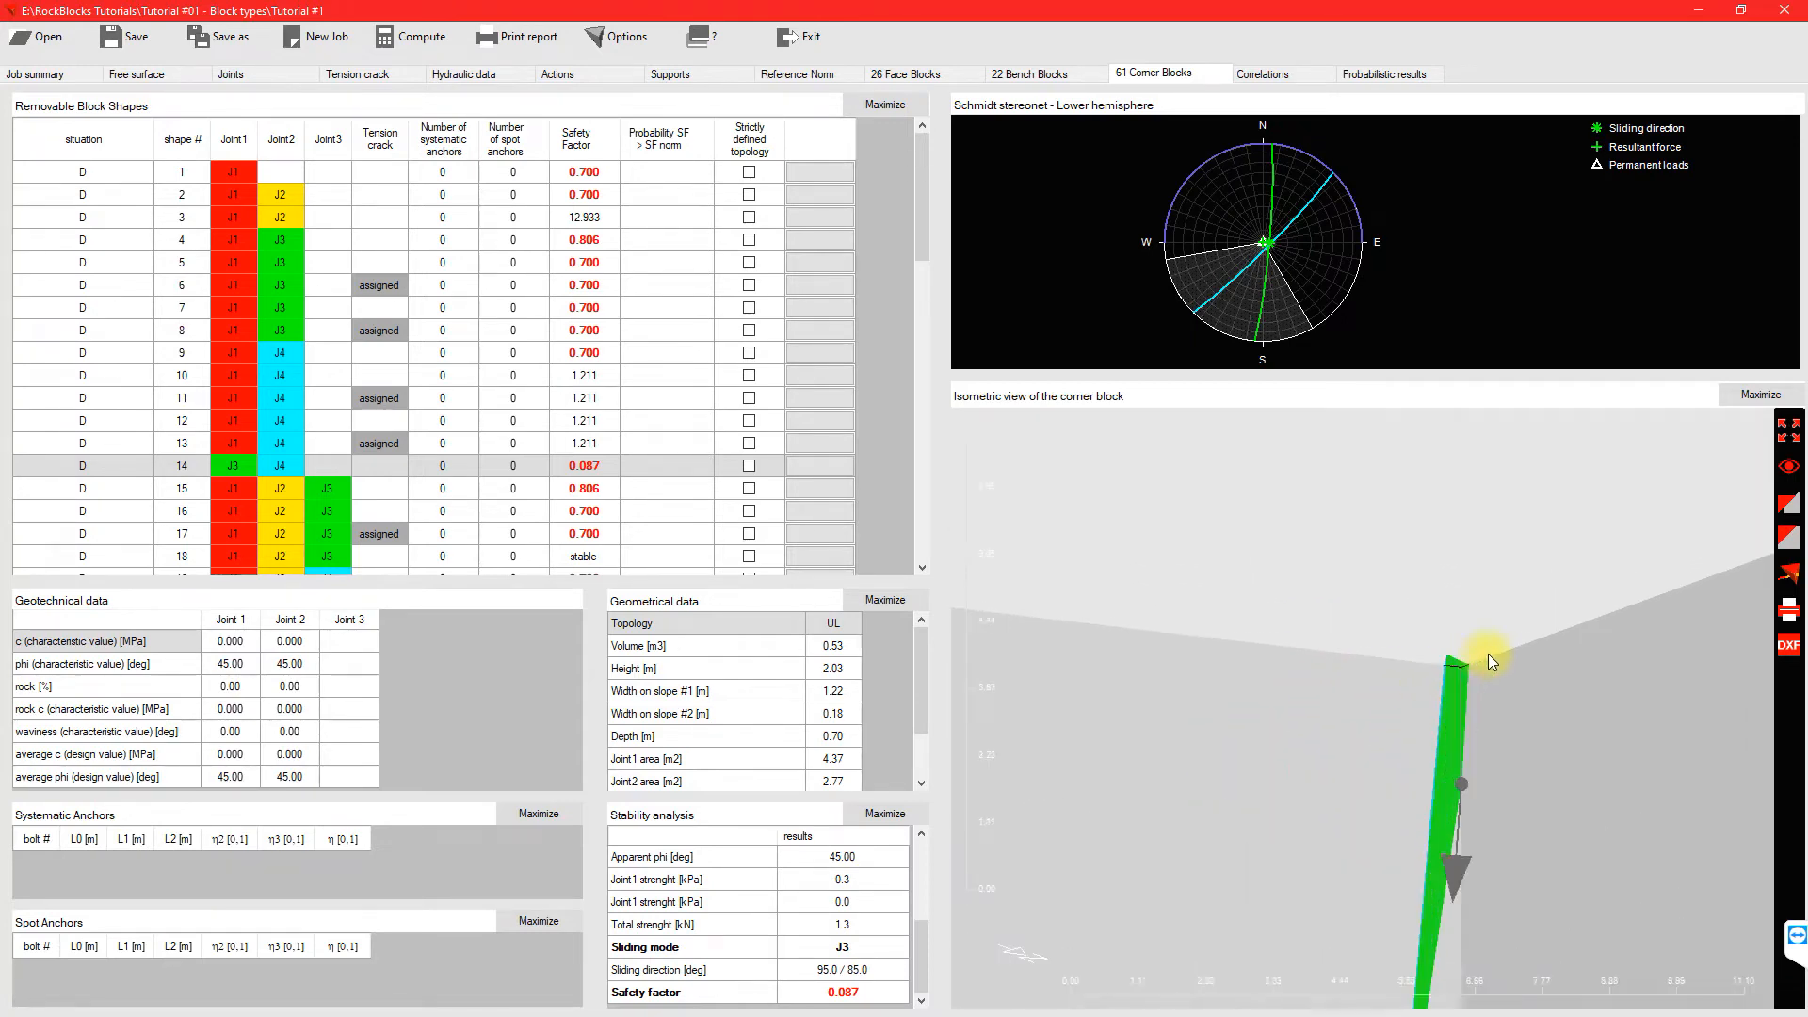
scroll(1487, 653, up, 3)
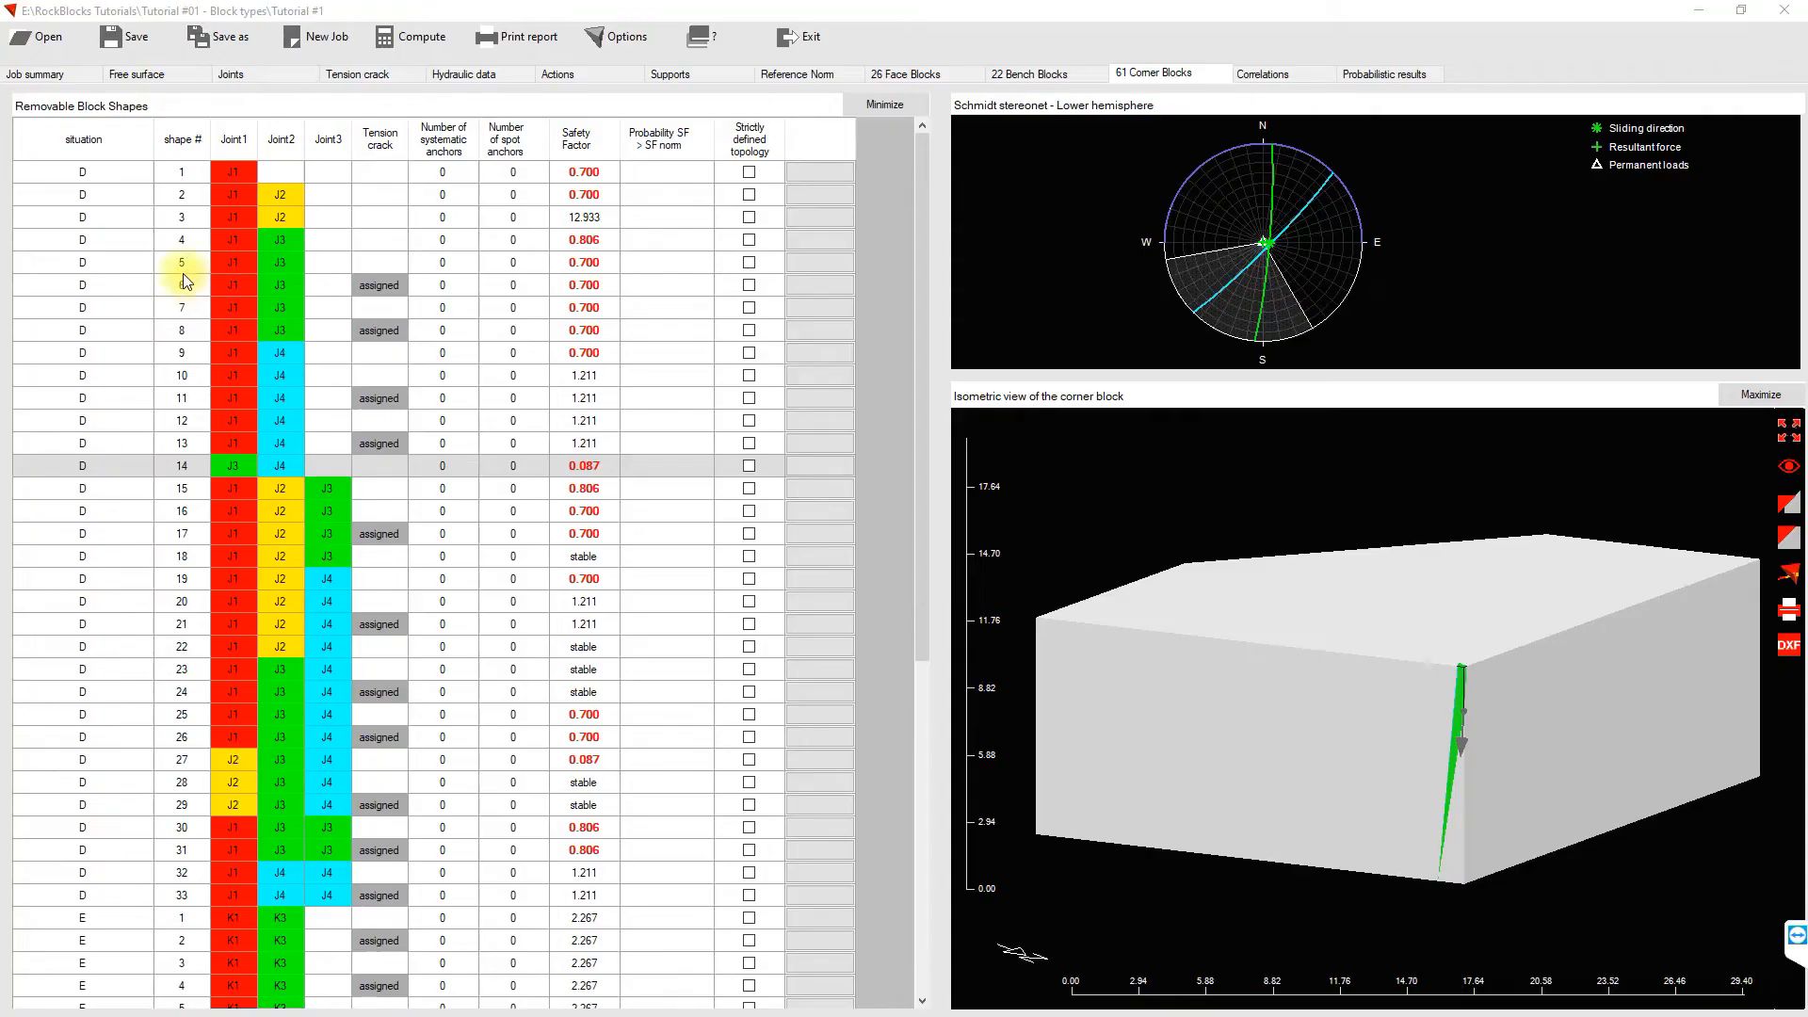
Step: Compare situation D's J1-J3 corner blocks with and without a tension crack, viewing shapes 5 to 8 in turn
click(129, 264)
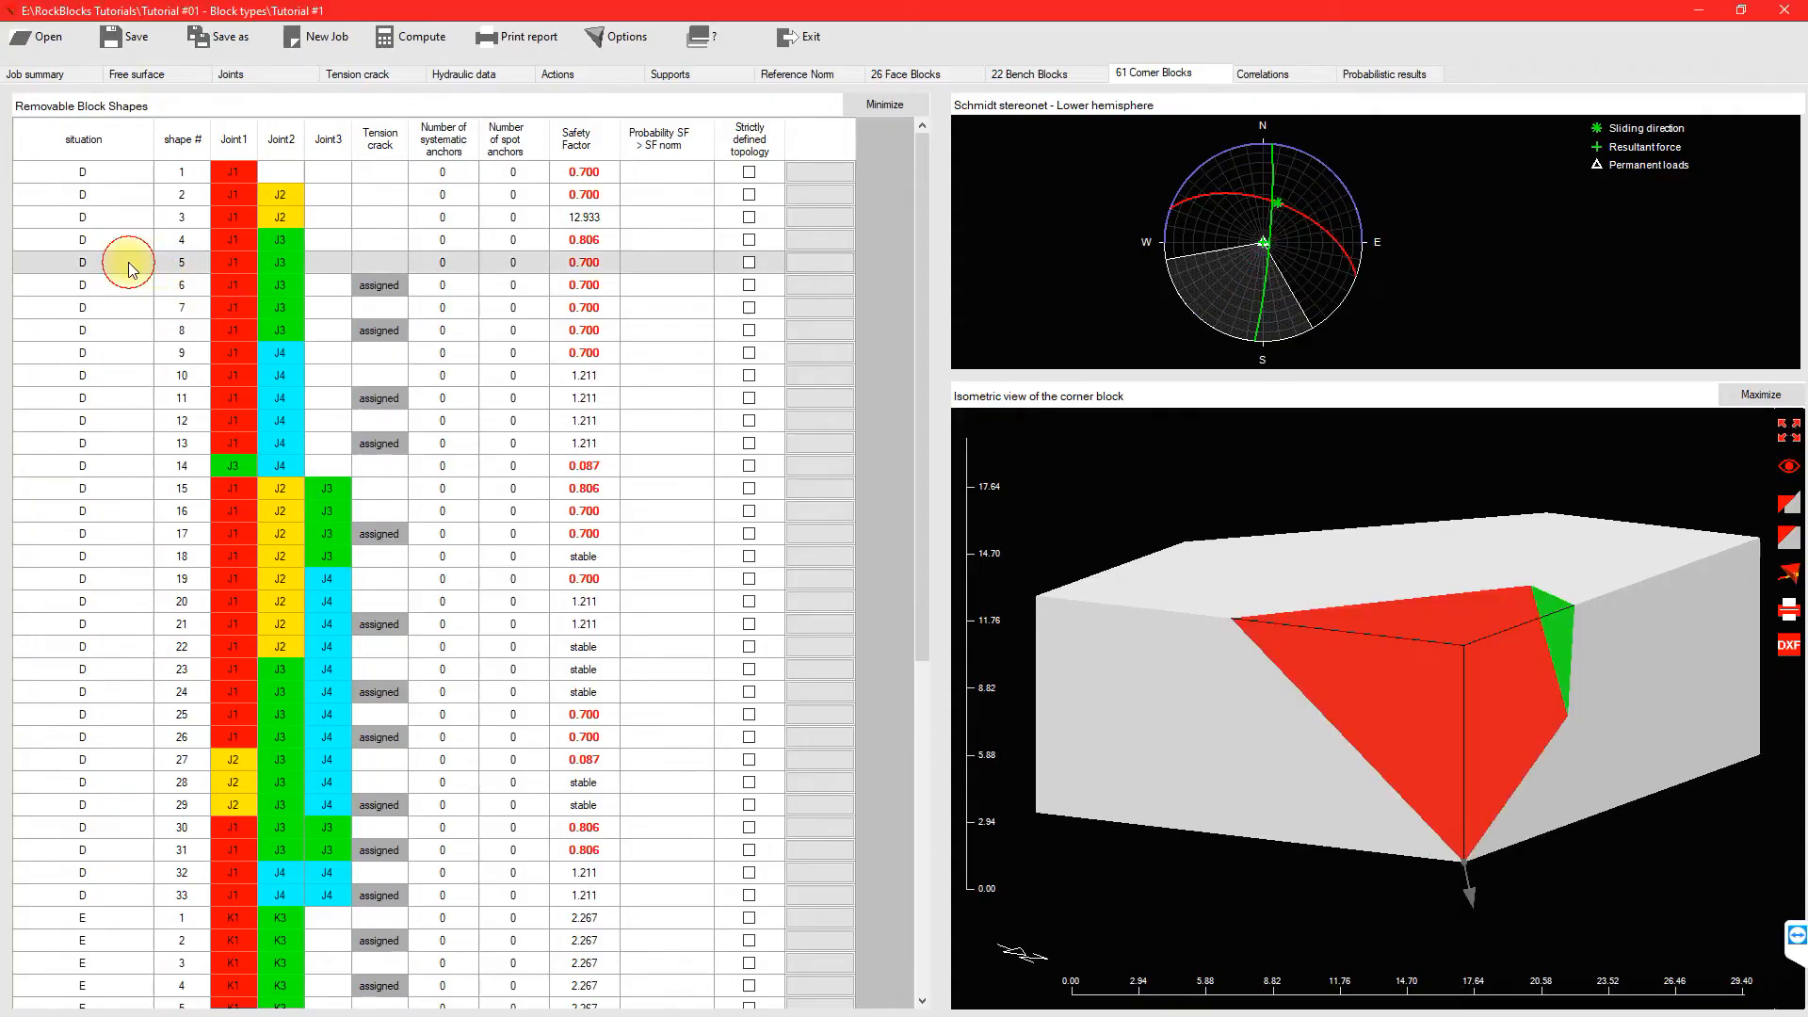
click(117, 285)
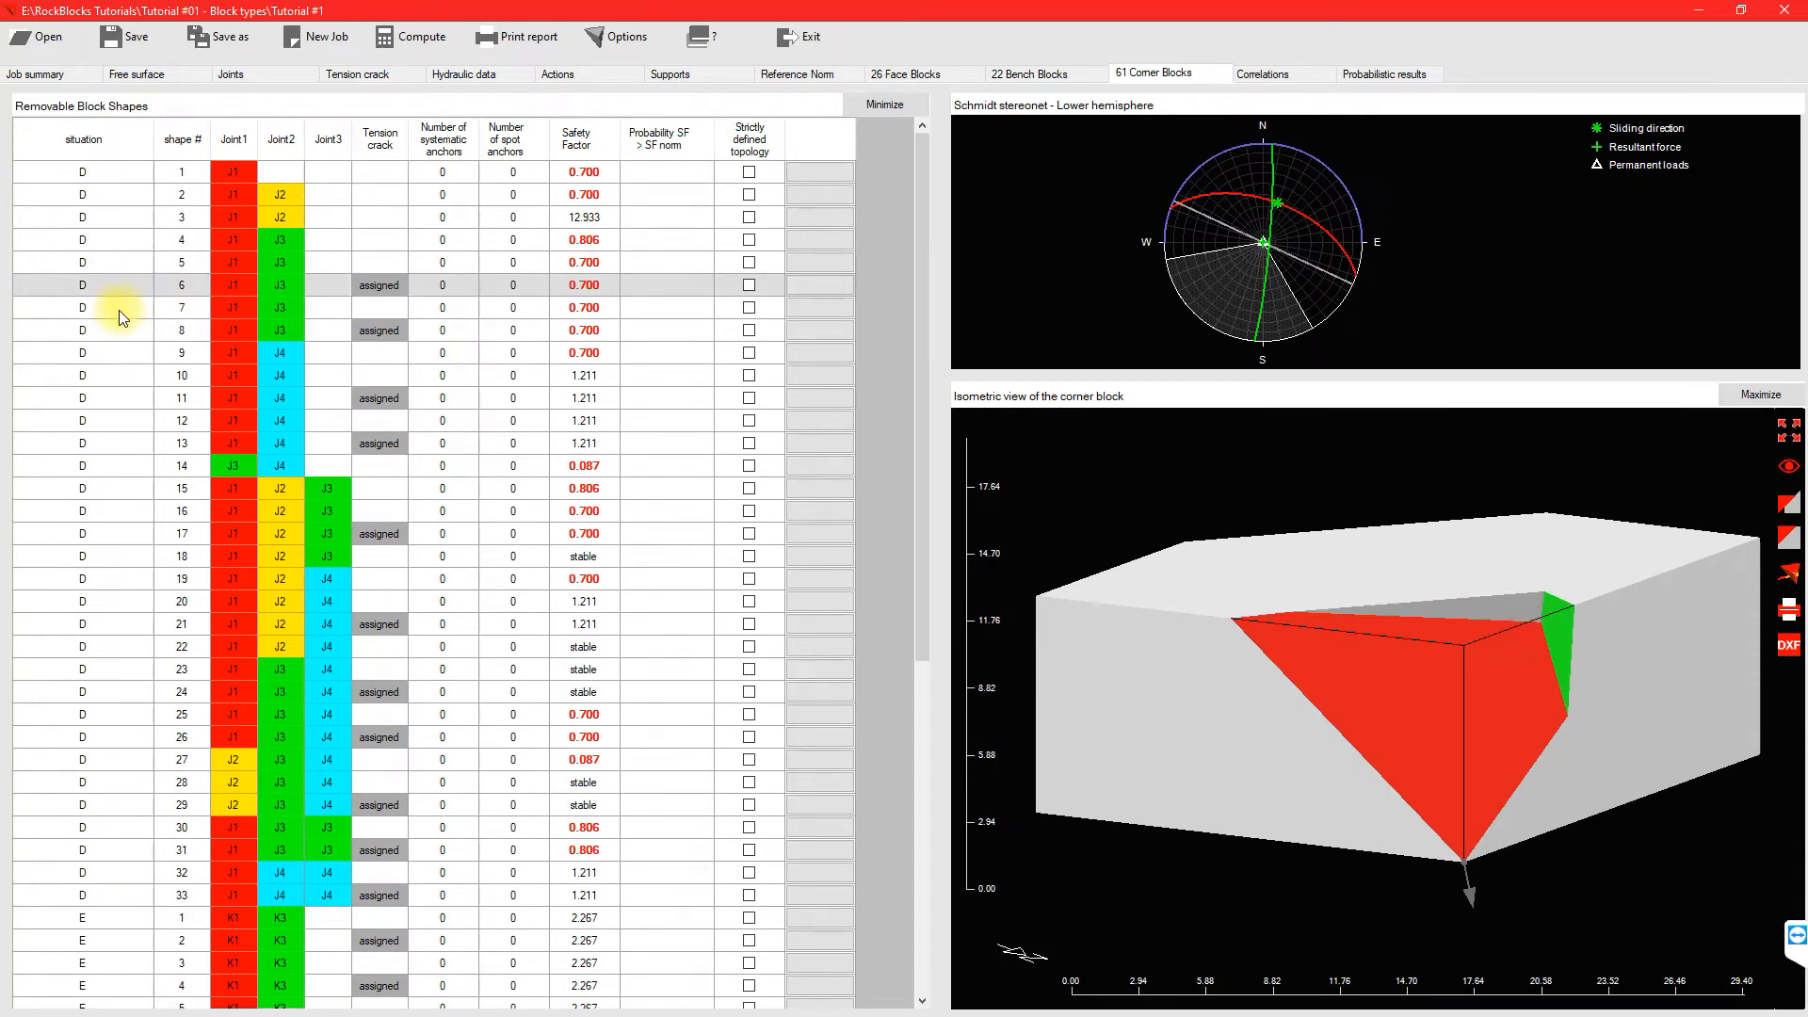
click(119, 309)
click(126, 335)
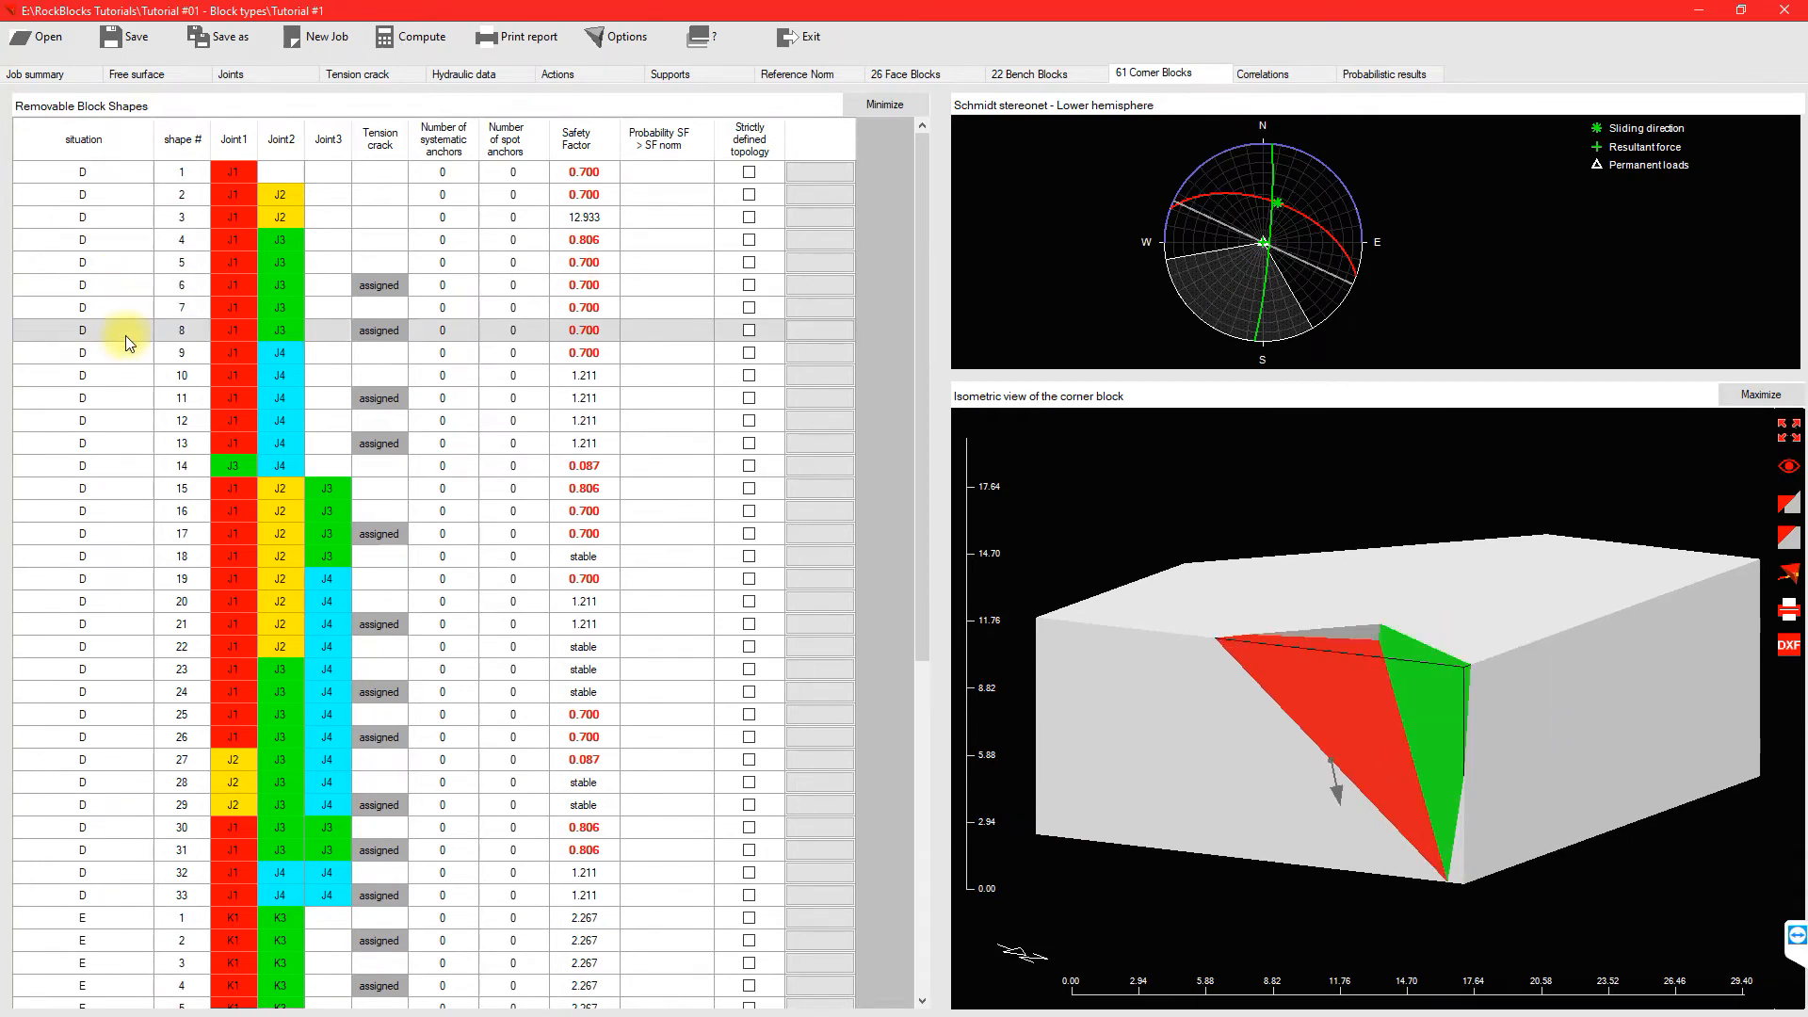
Step: Compare situation D's J1-J4 corner blocks with and without a tension crack, viewing shapes 10 to 13 in turn
click(126, 375)
click(120, 405)
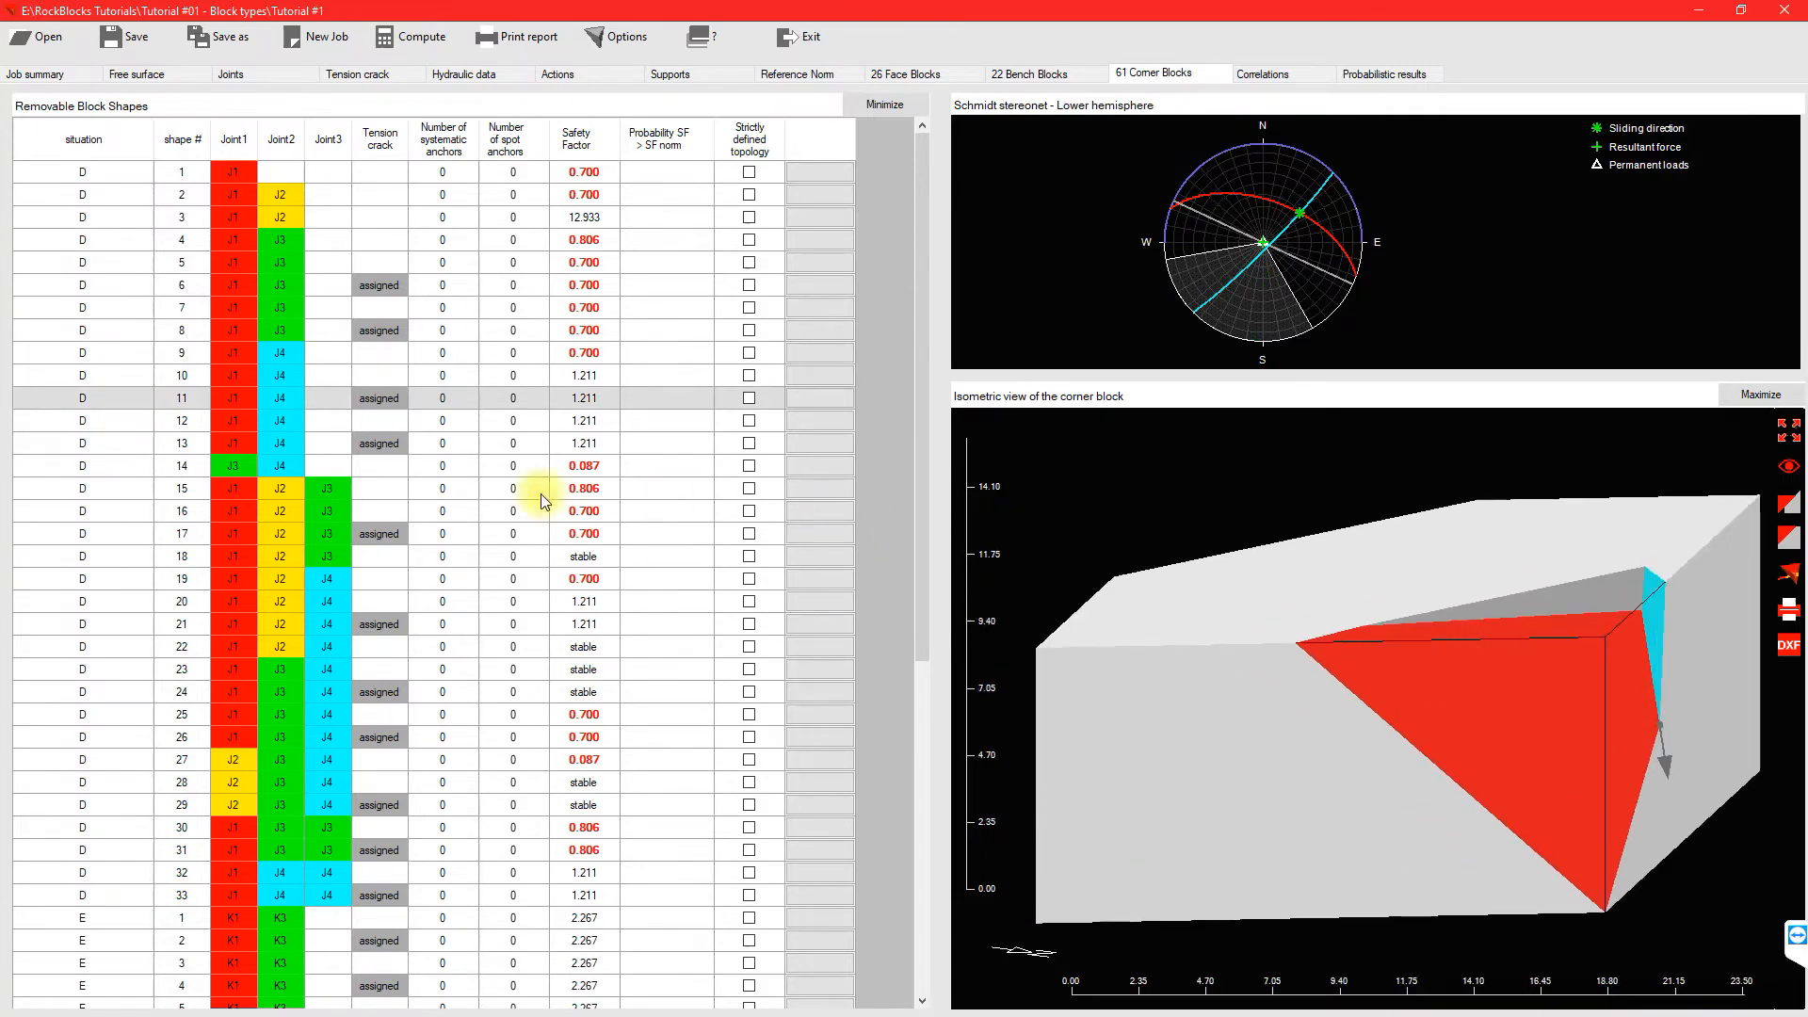
click(141, 422)
click(121, 442)
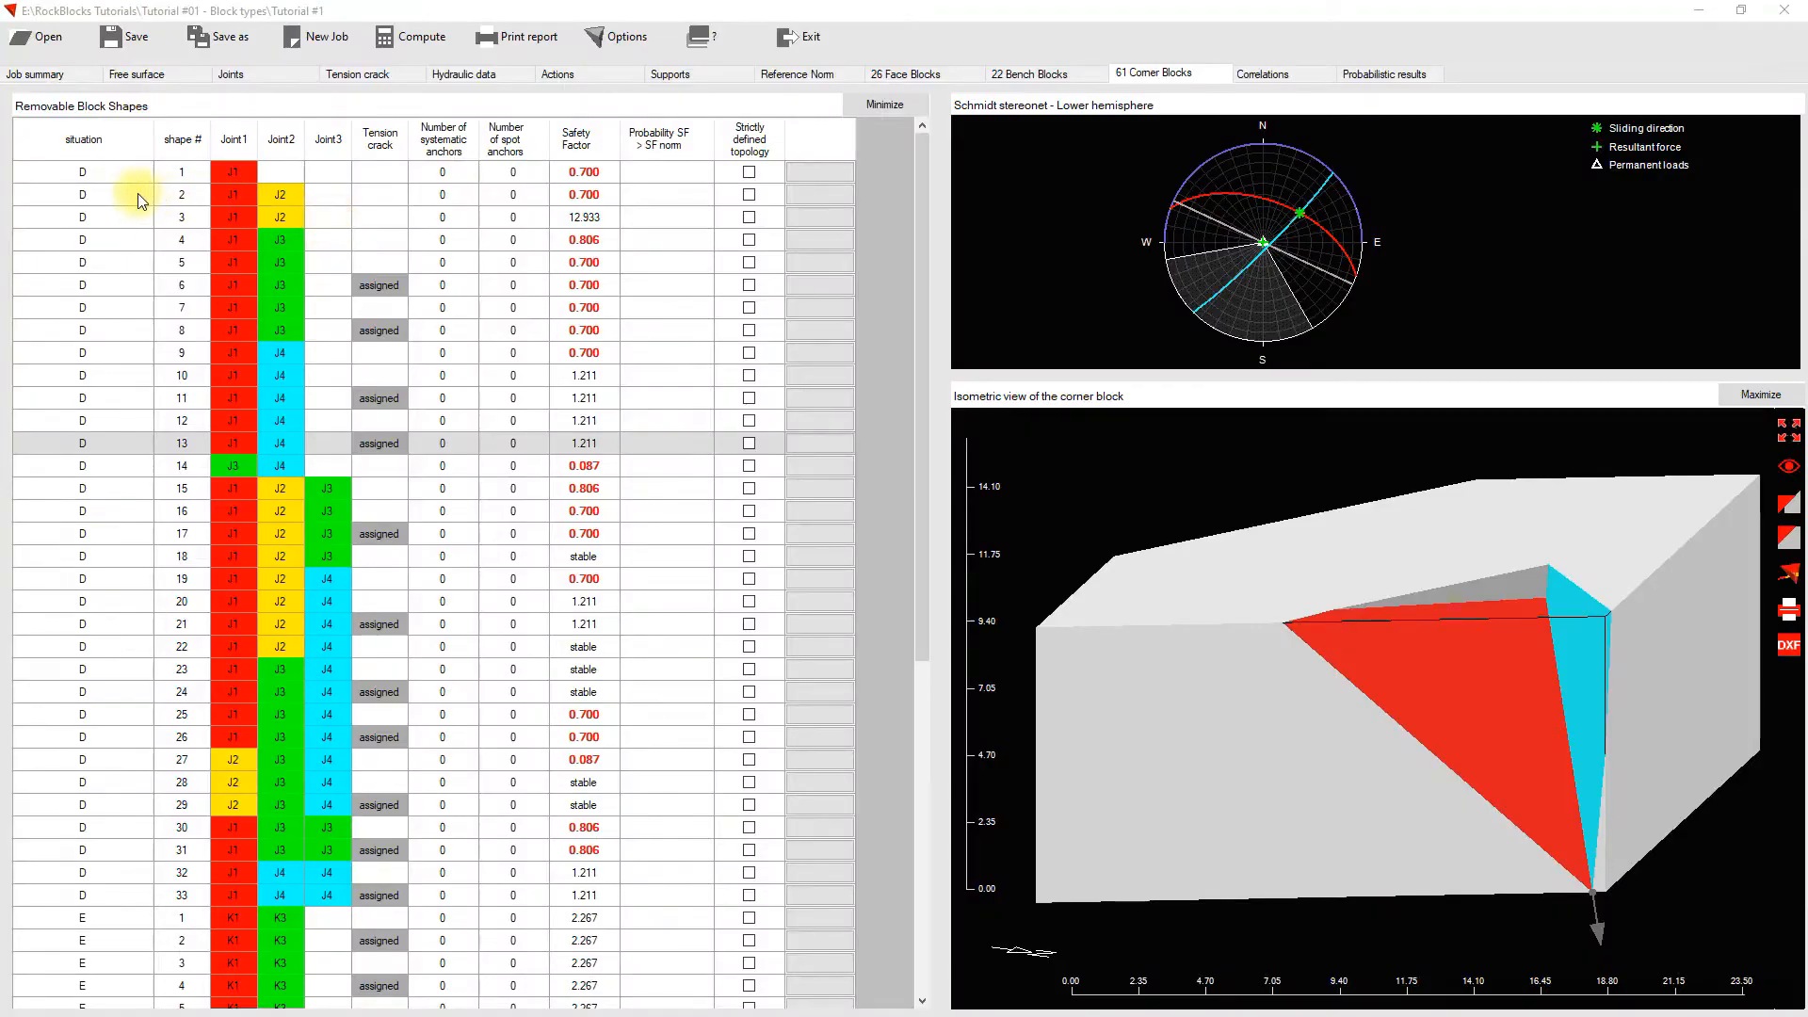
Step: Revisit situation D's two-joint corner block shapes, including 2, 3, 4 and 9, on the stereonet and in 3D
click(134, 194)
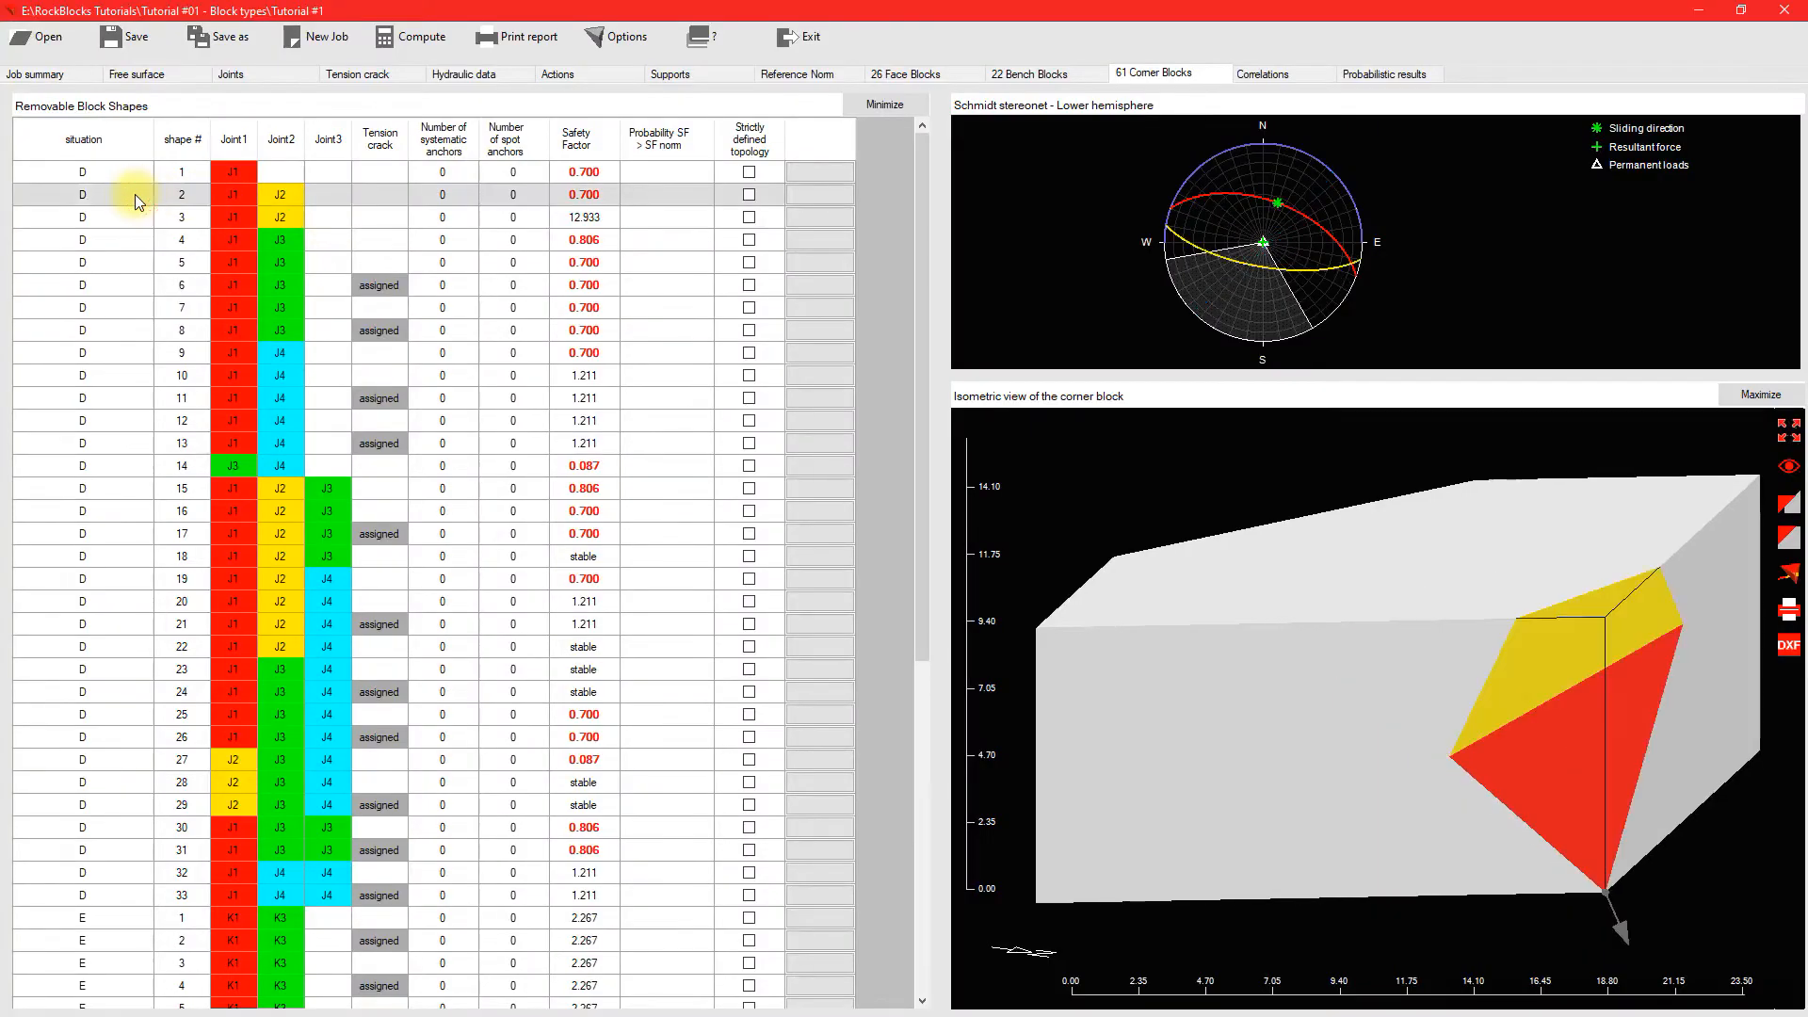
click(129, 219)
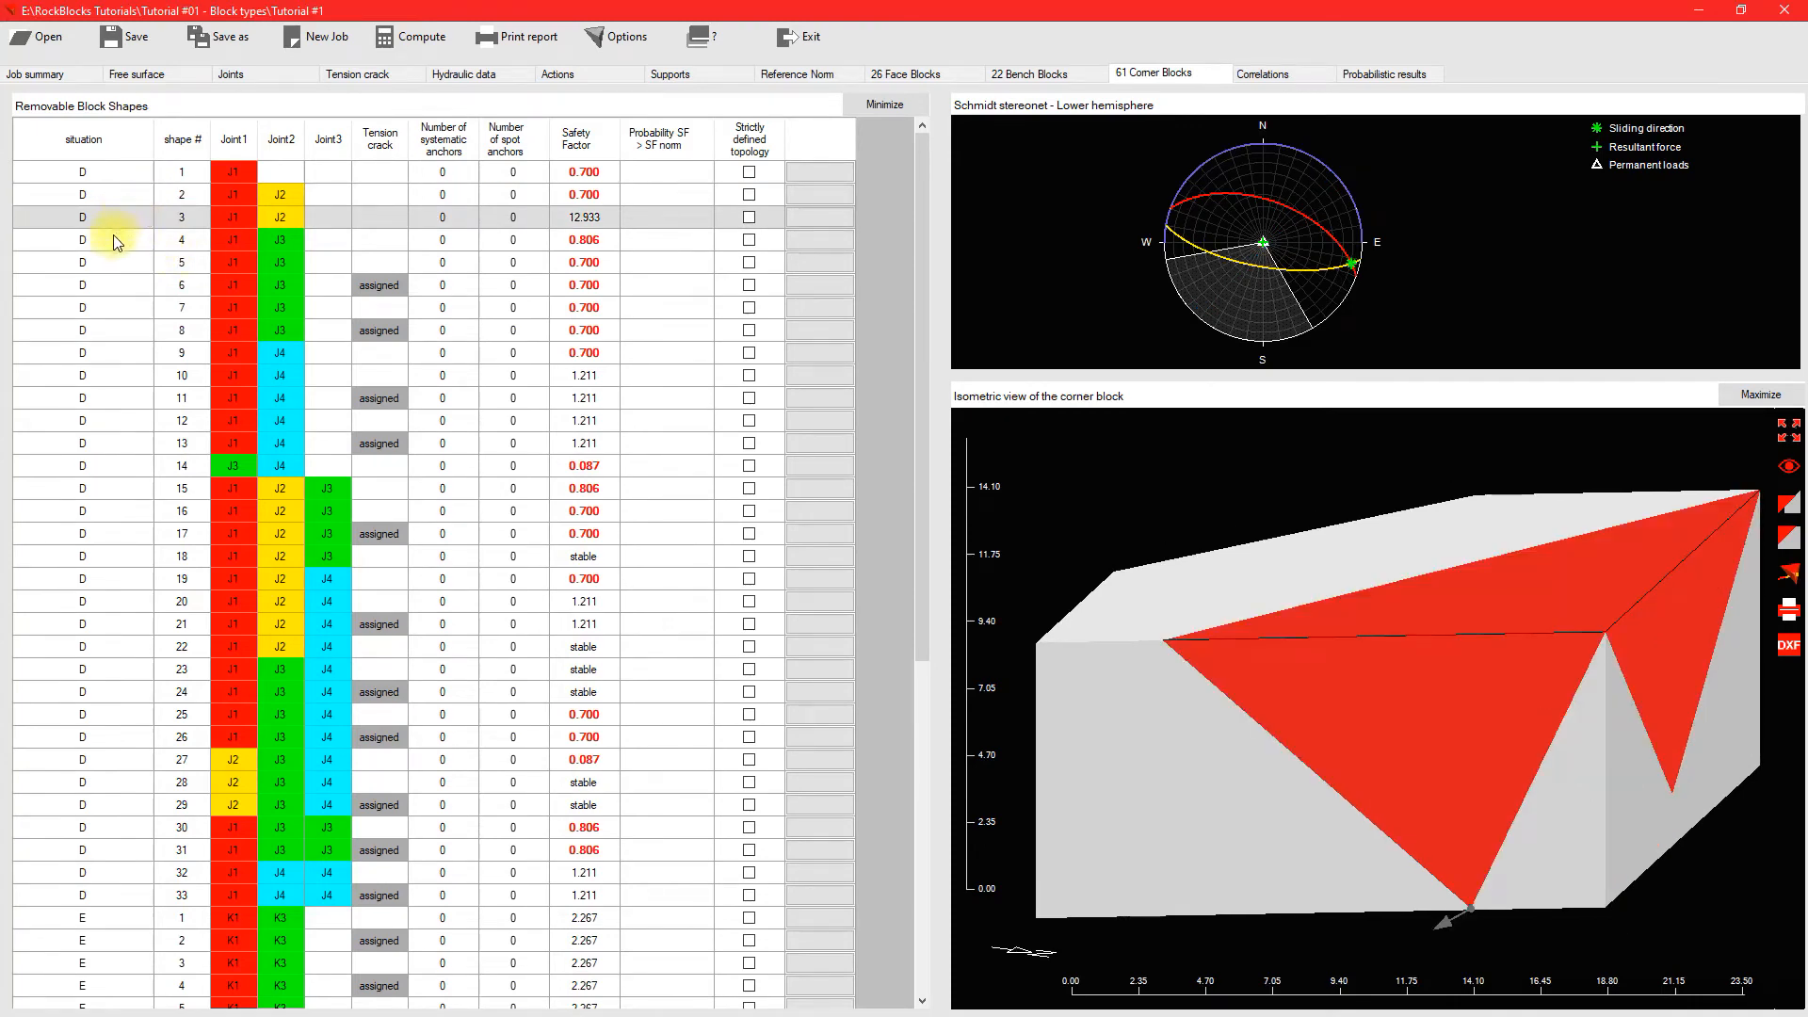
click(113, 238)
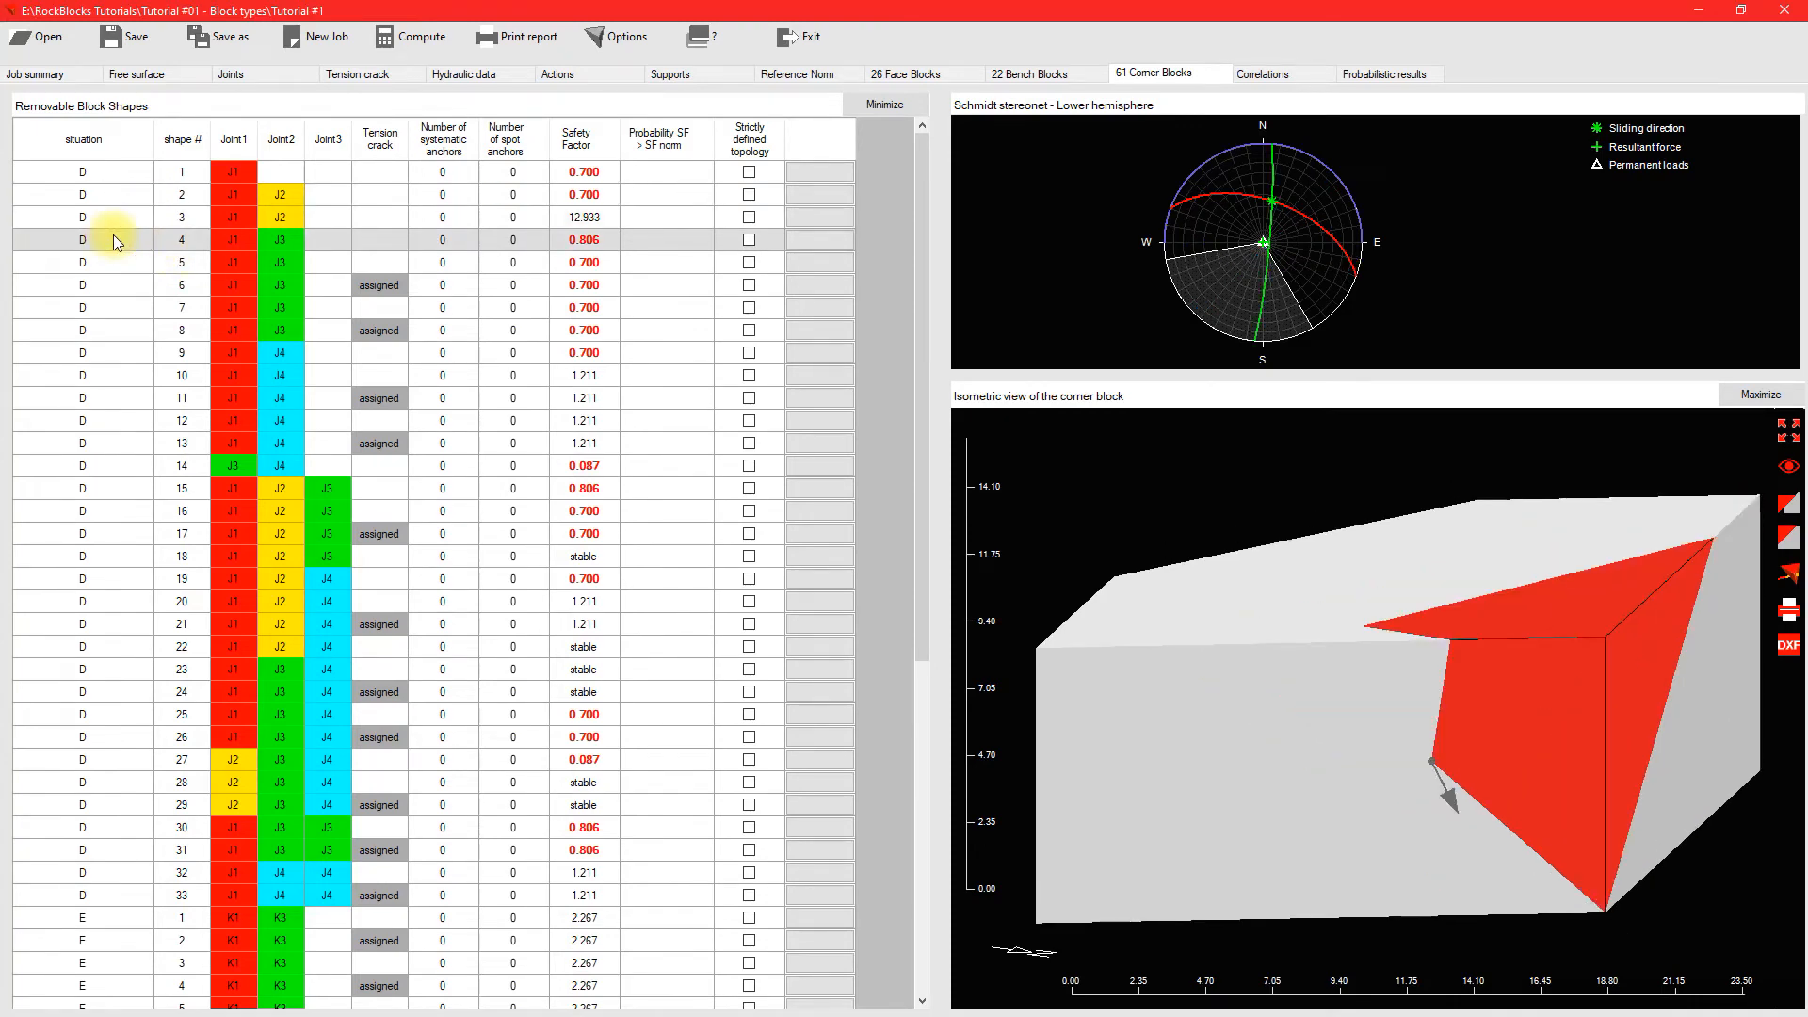
click(121, 354)
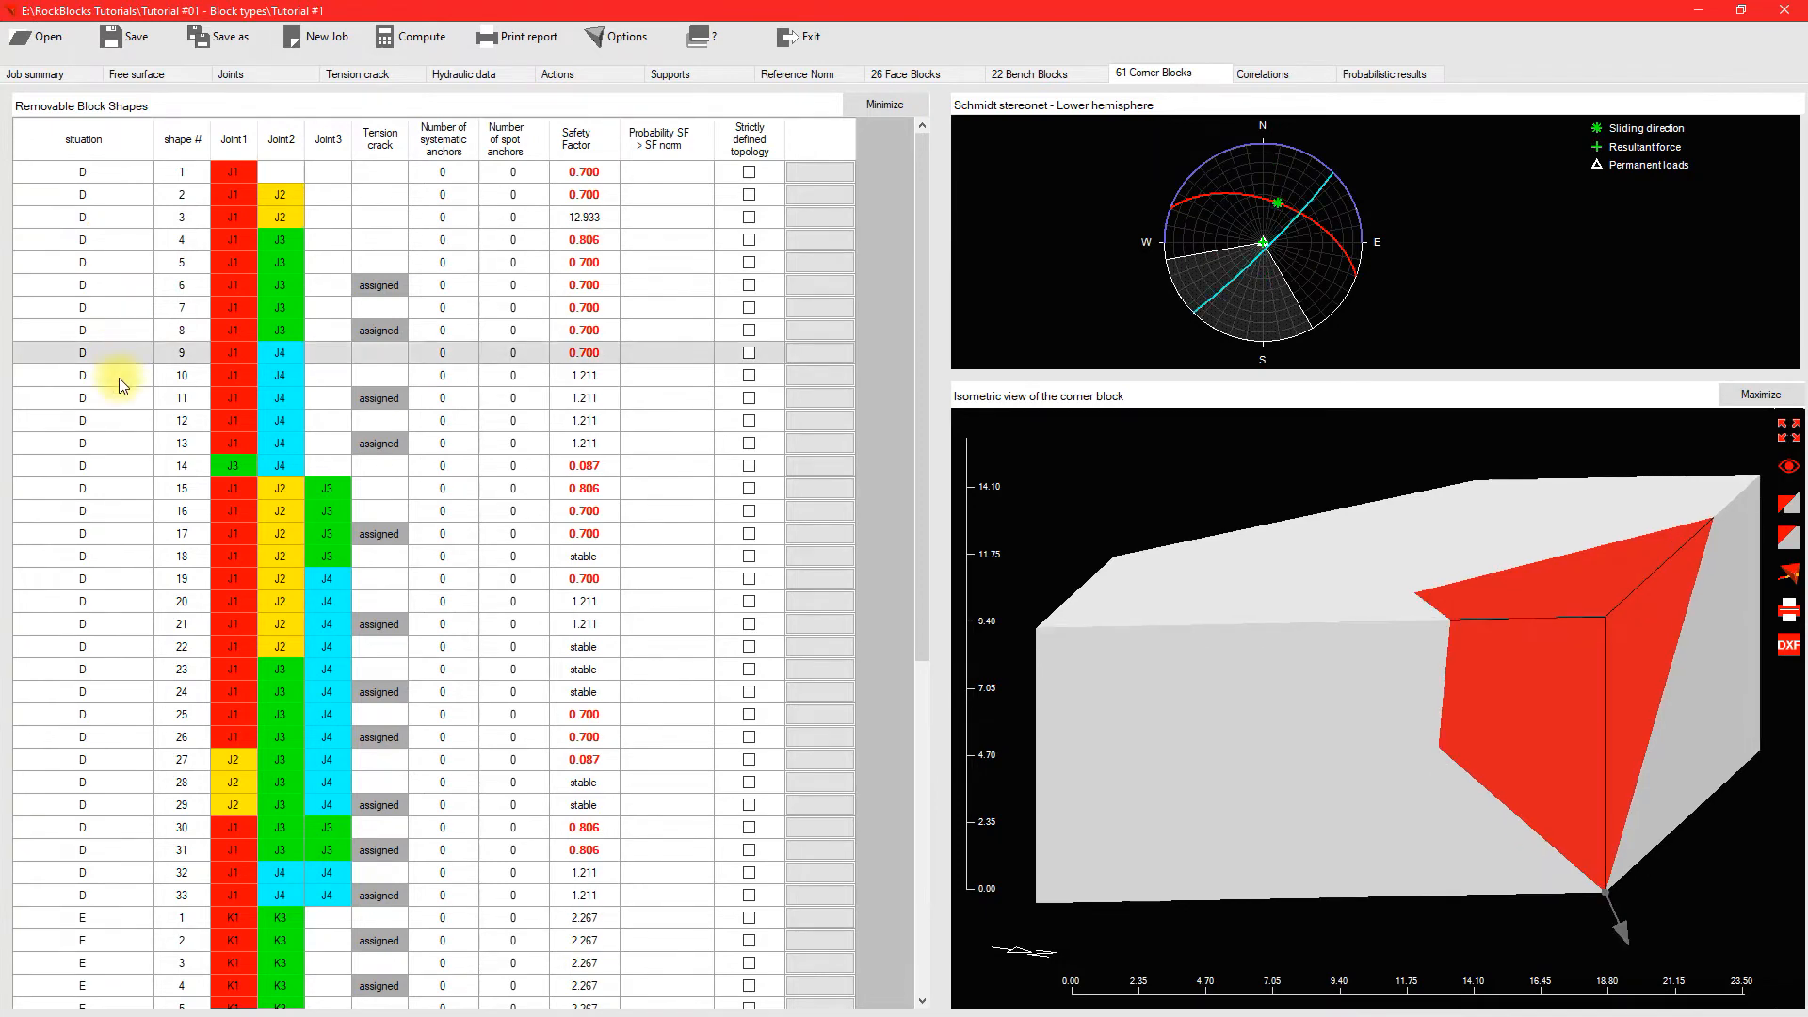
click(113, 468)
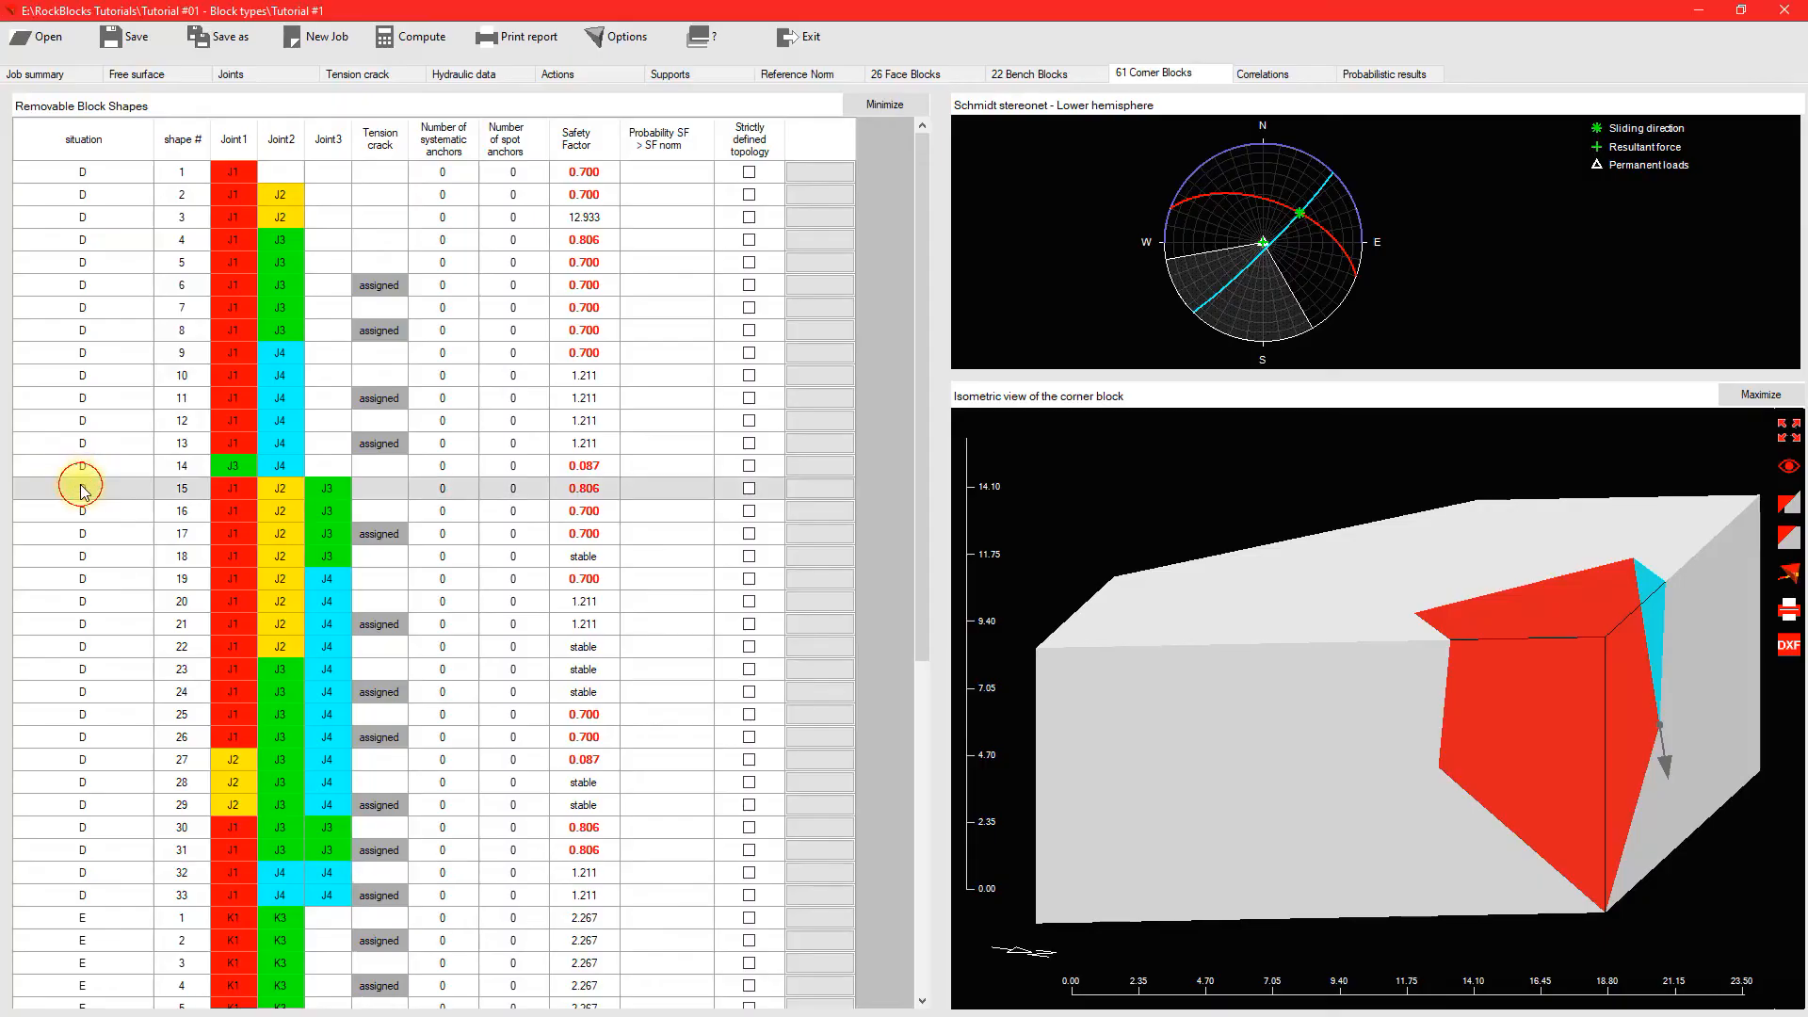
Step: Examine situation D's three-joint corner block shapes 15, 16 and 18, formed by J1, J2 and J3, from several angles
click(81, 484)
drag(1497, 674, 1239, 691)
click(121, 511)
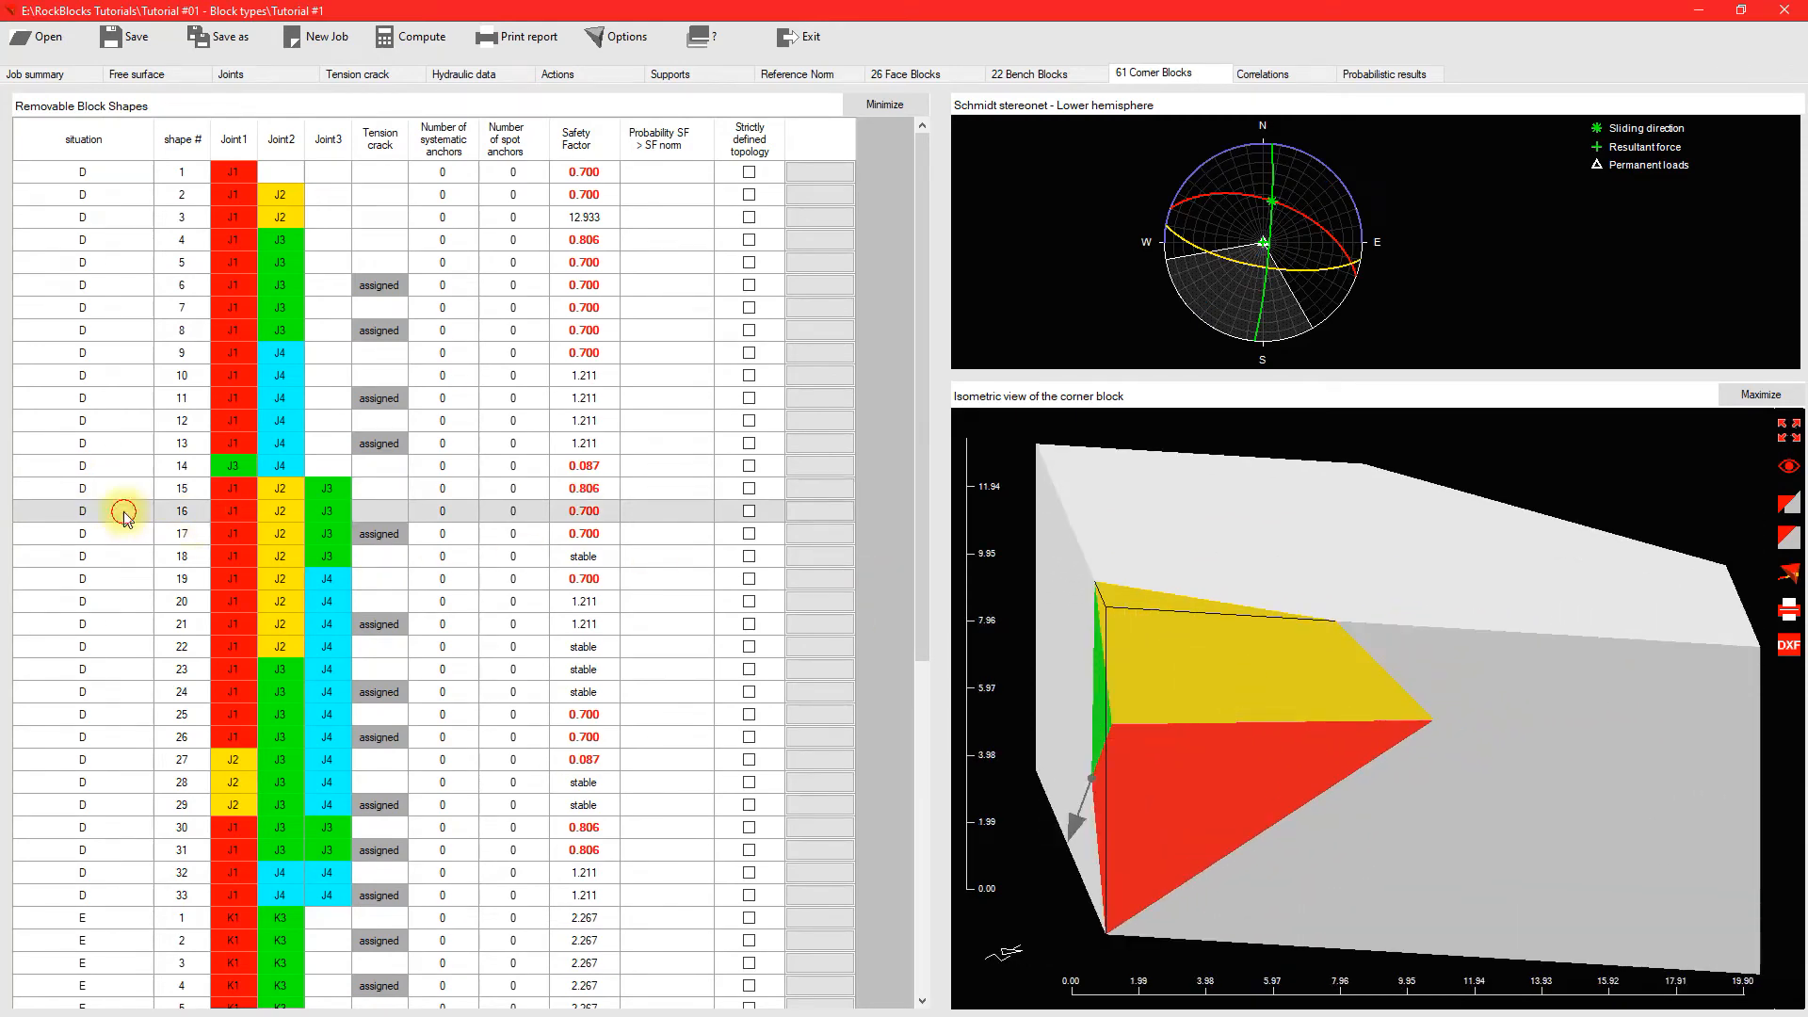
drag(1113, 658, 1526, 678)
click(145, 555)
Step: Examine situation D's three-joint corner block shapes 19, 20 and 22, formed by J1, J2 and J4, from several angles
click(153, 578)
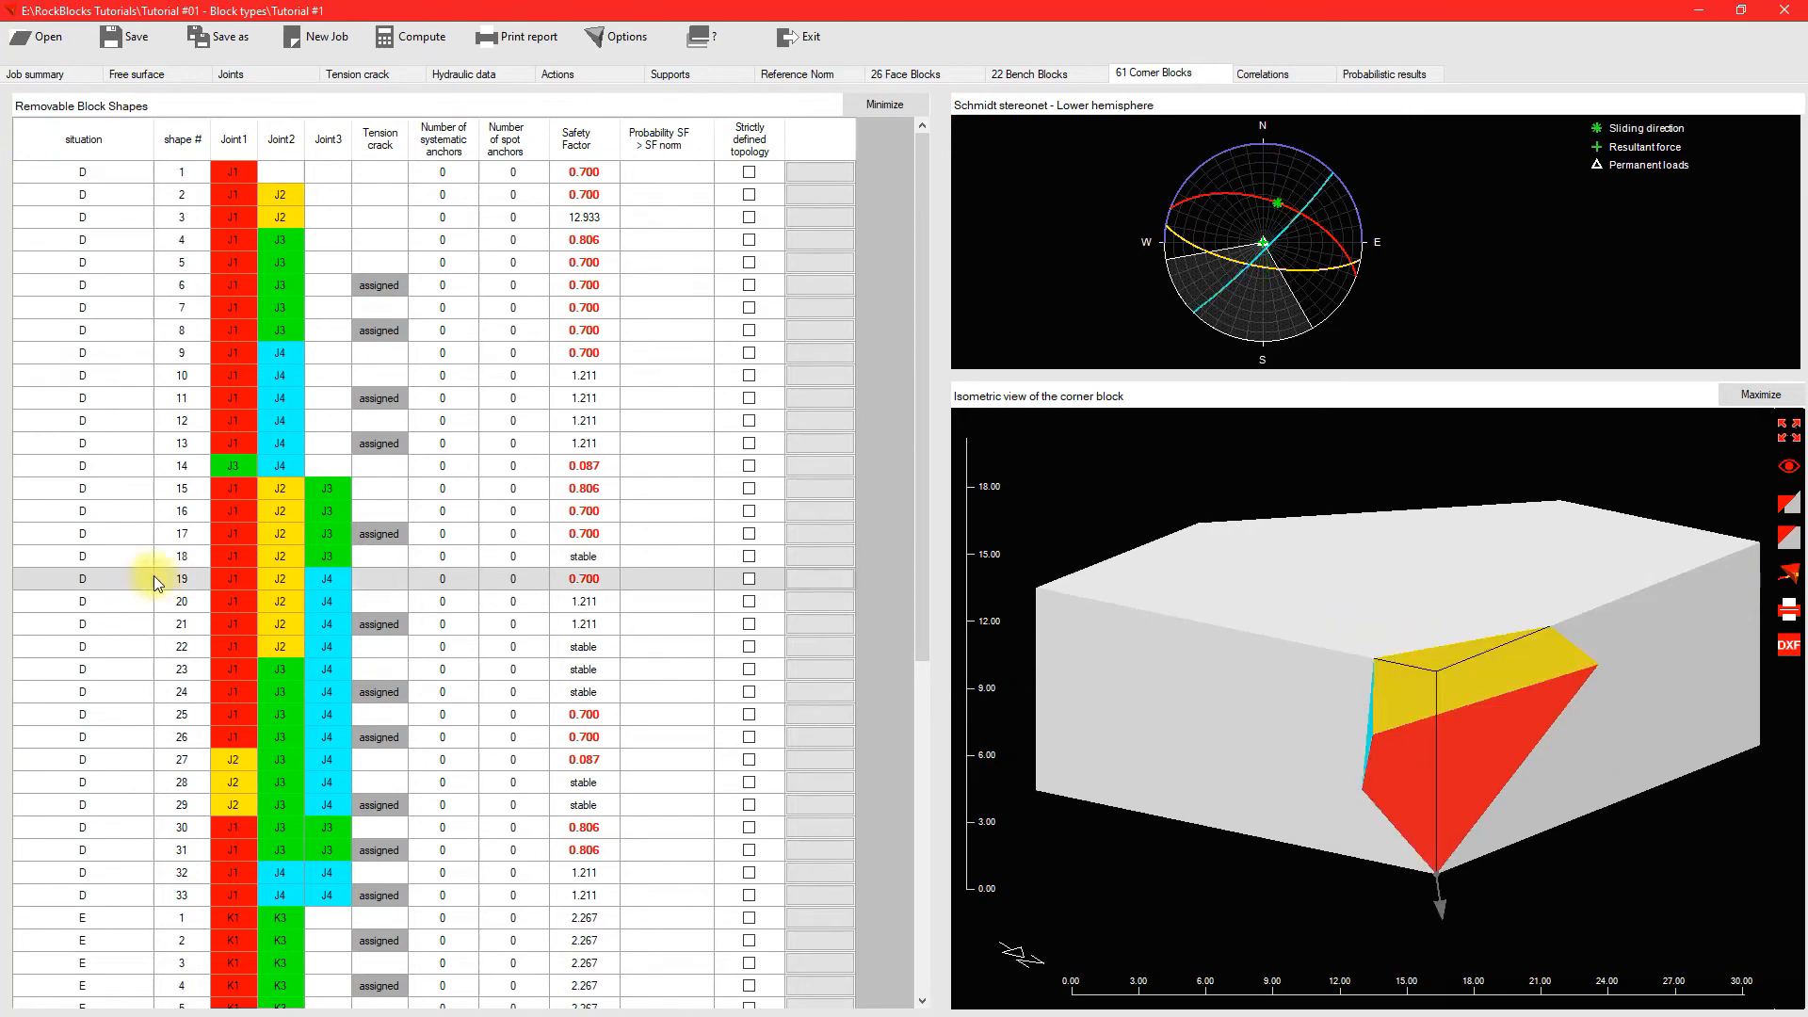
click(141, 607)
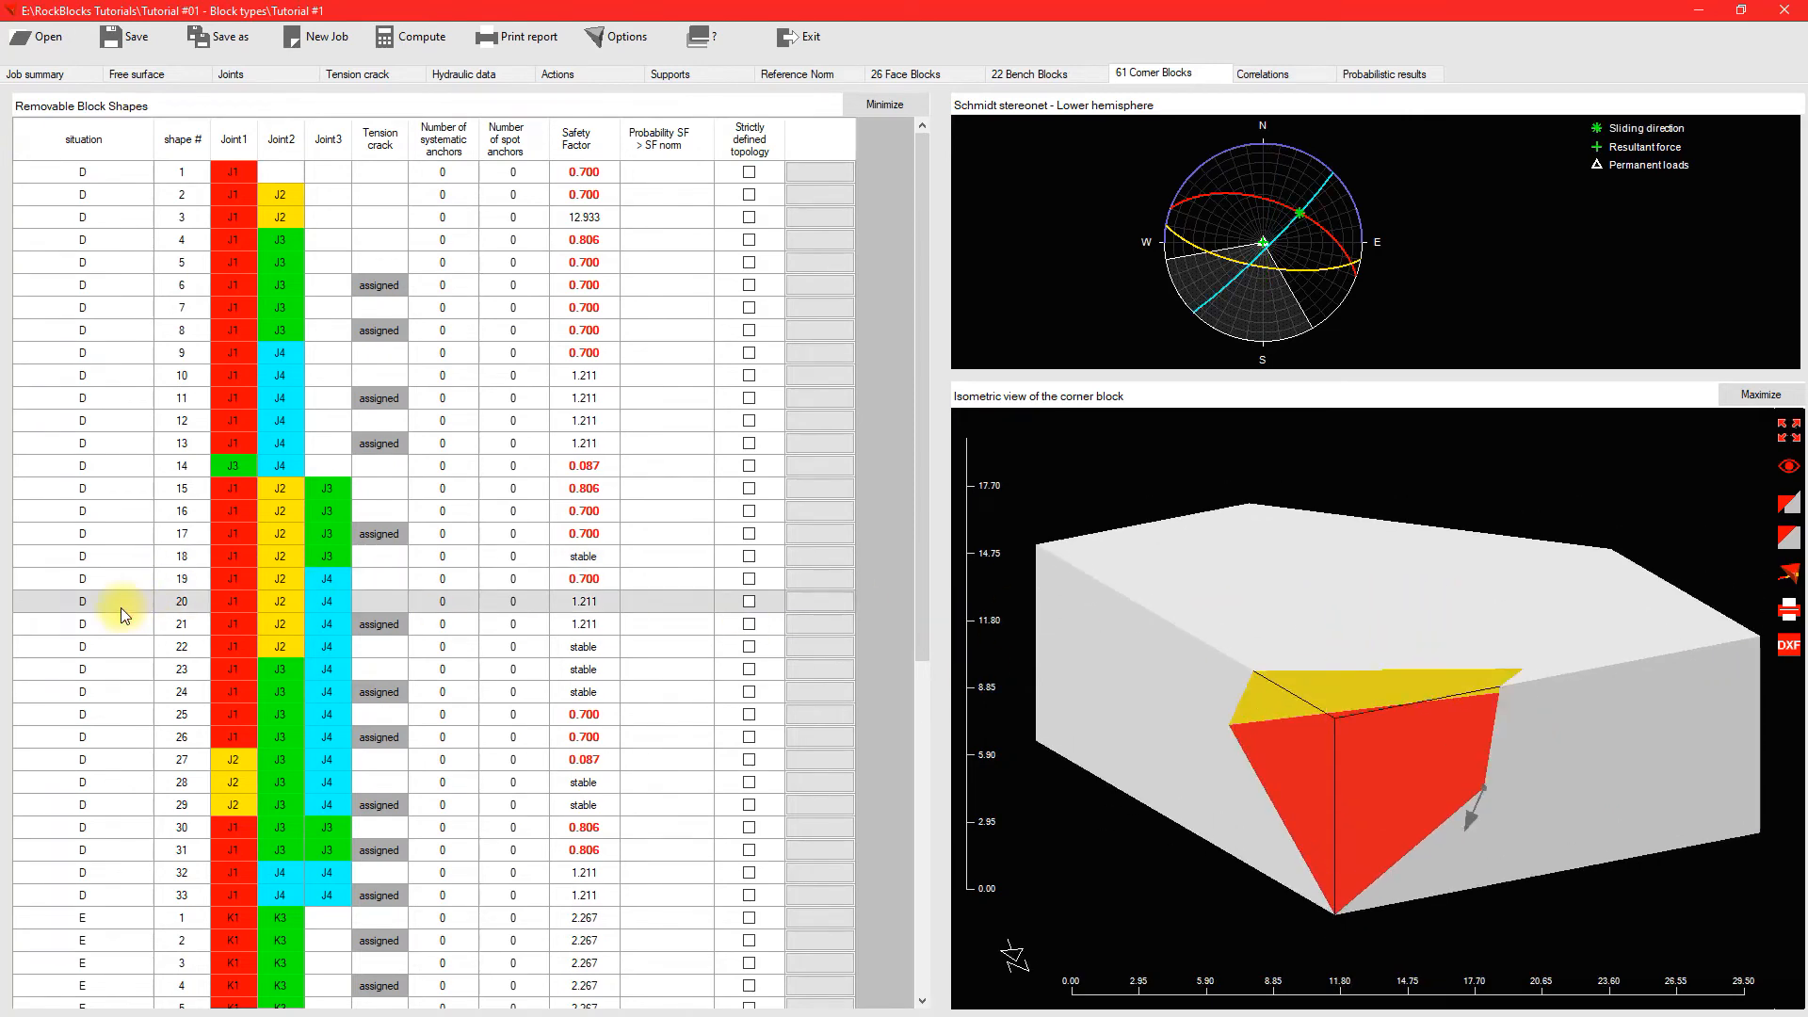
drag(1083, 702, 1357, 666)
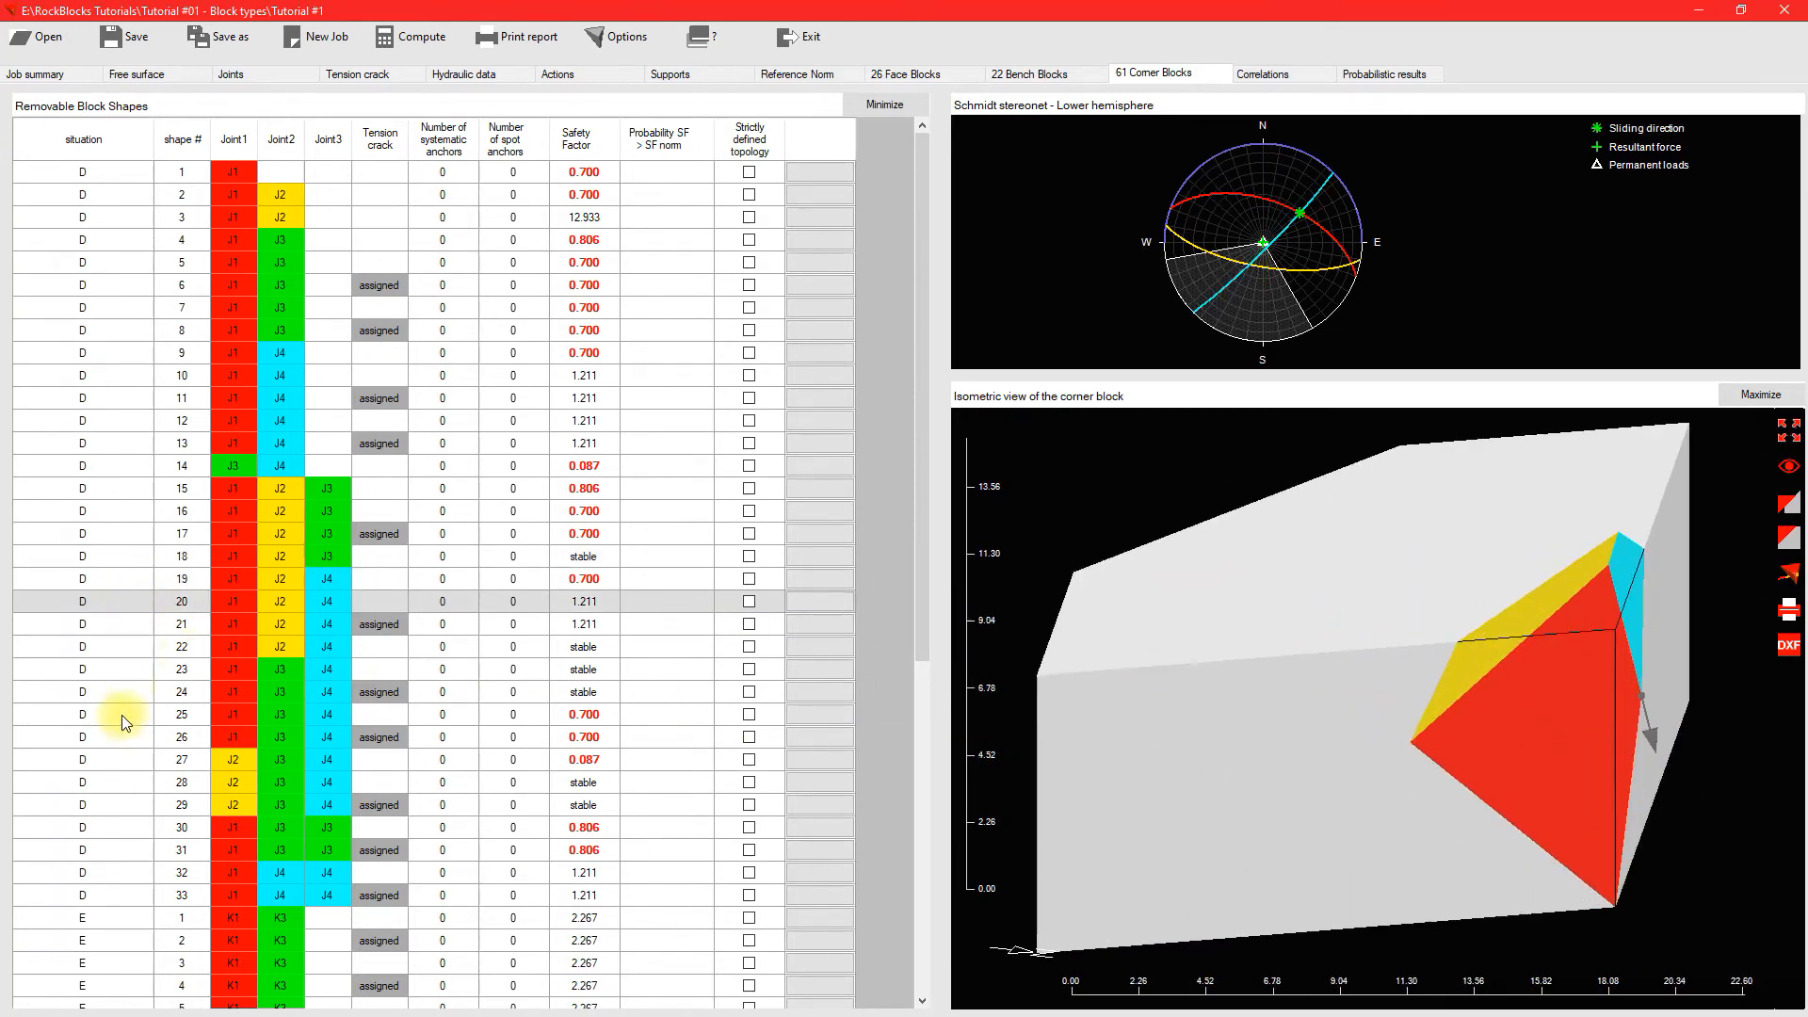
click(80, 646)
drag(1286, 674, 1029, 738)
Step: Examine situation D's corner block shapes 23 and 25, formed by joints J1, J3 and J4, in the isometric view
click(113, 670)
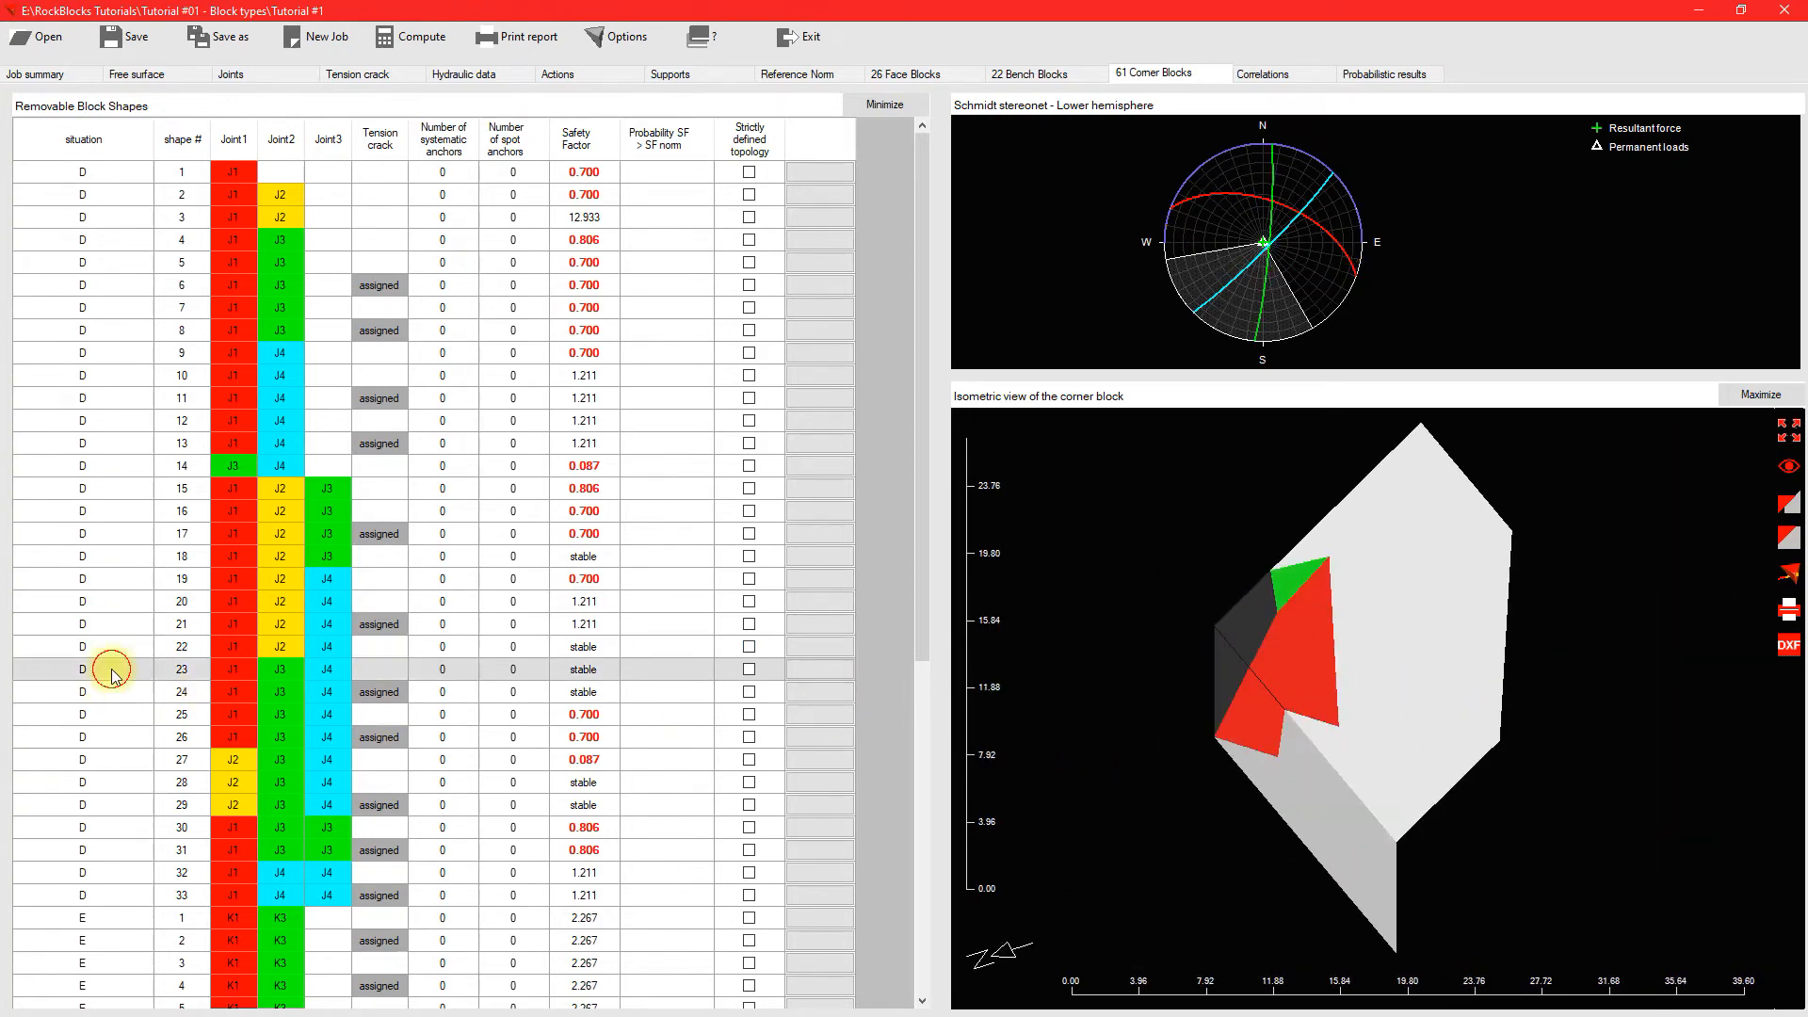
drag(1286, 646, 1601, 557)
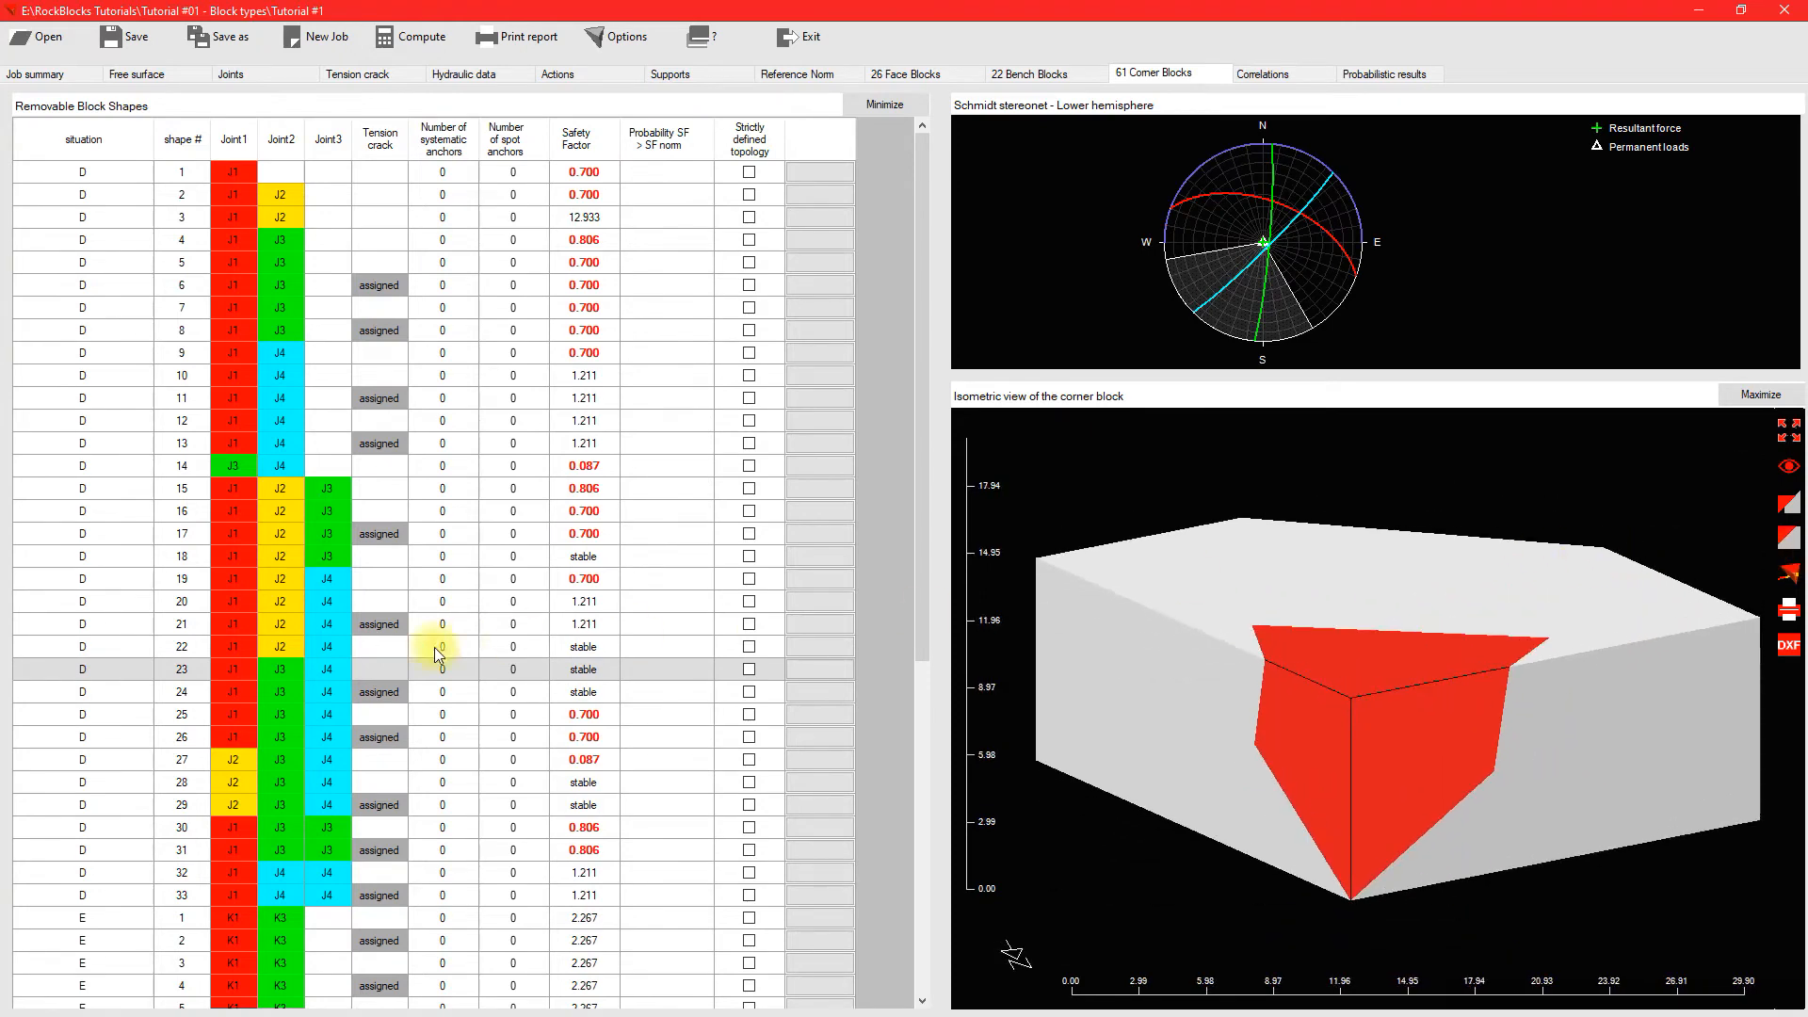
click(123, 715)
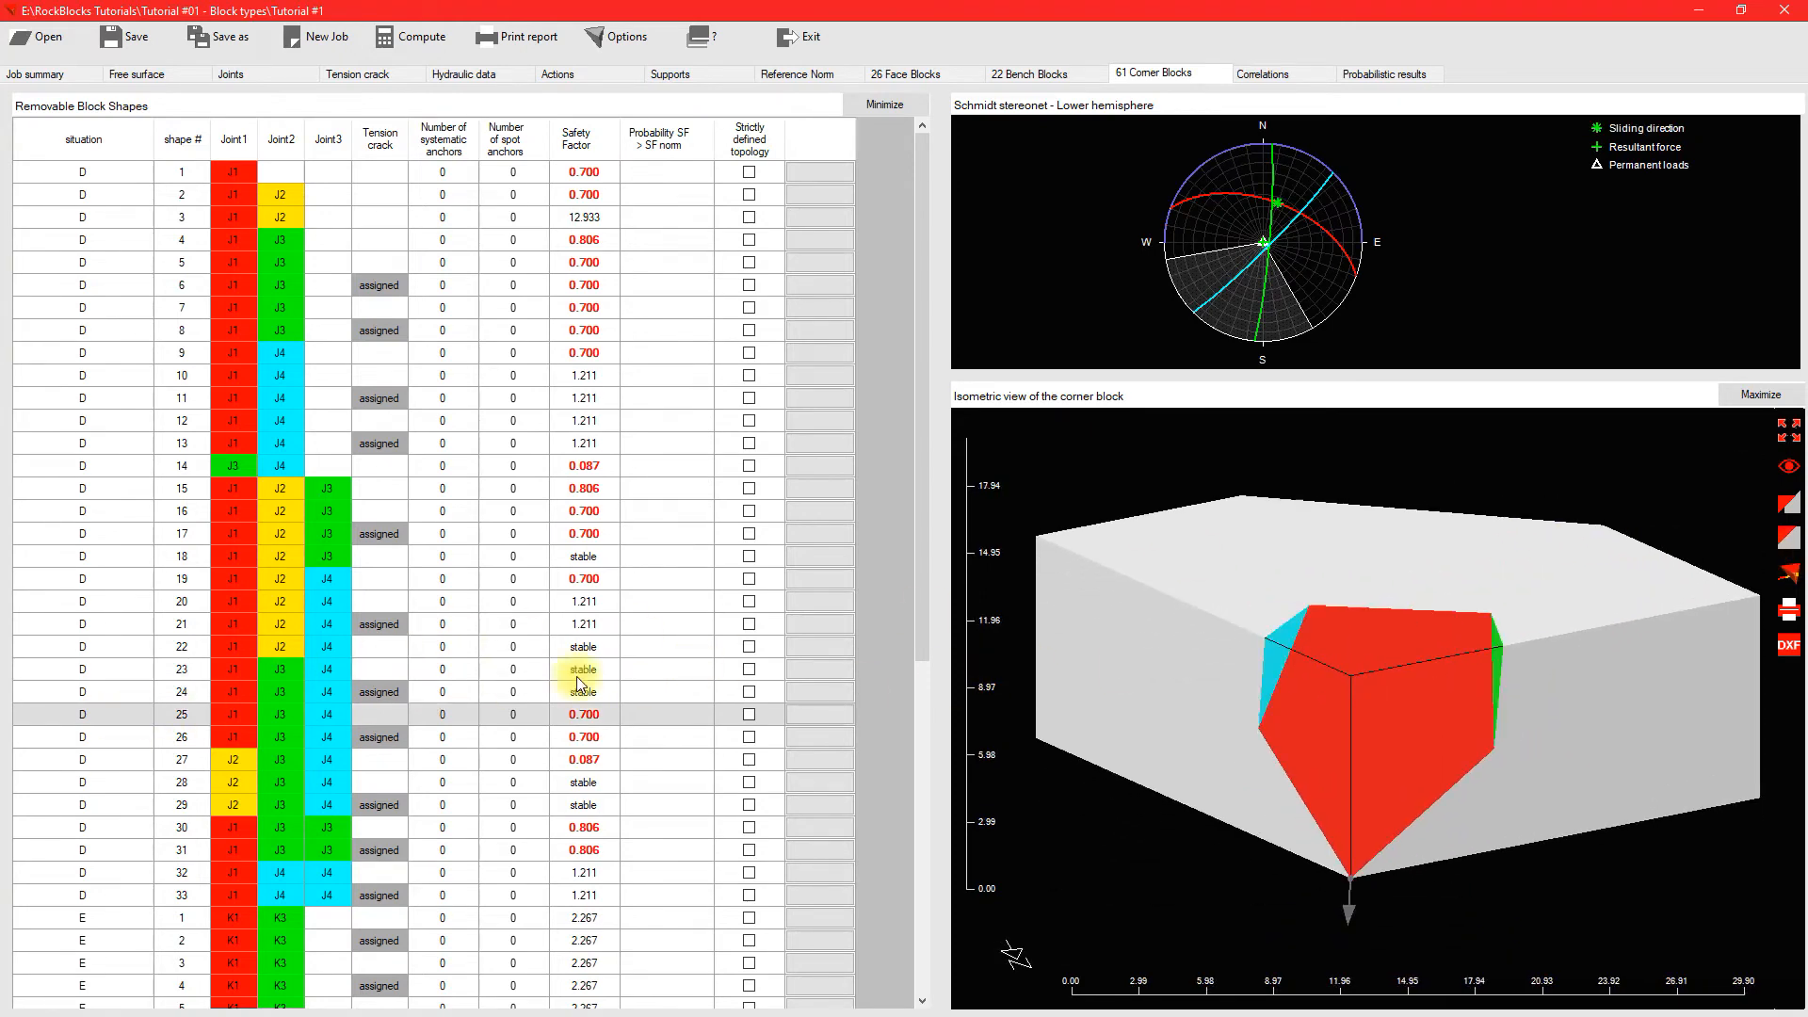
Step: Examine situation D's corner block shapes 27 and 28, formed by joints J2, J3 and J4, in the isometric view
click(114, 753)
scroll(1365, 716, up, 5)
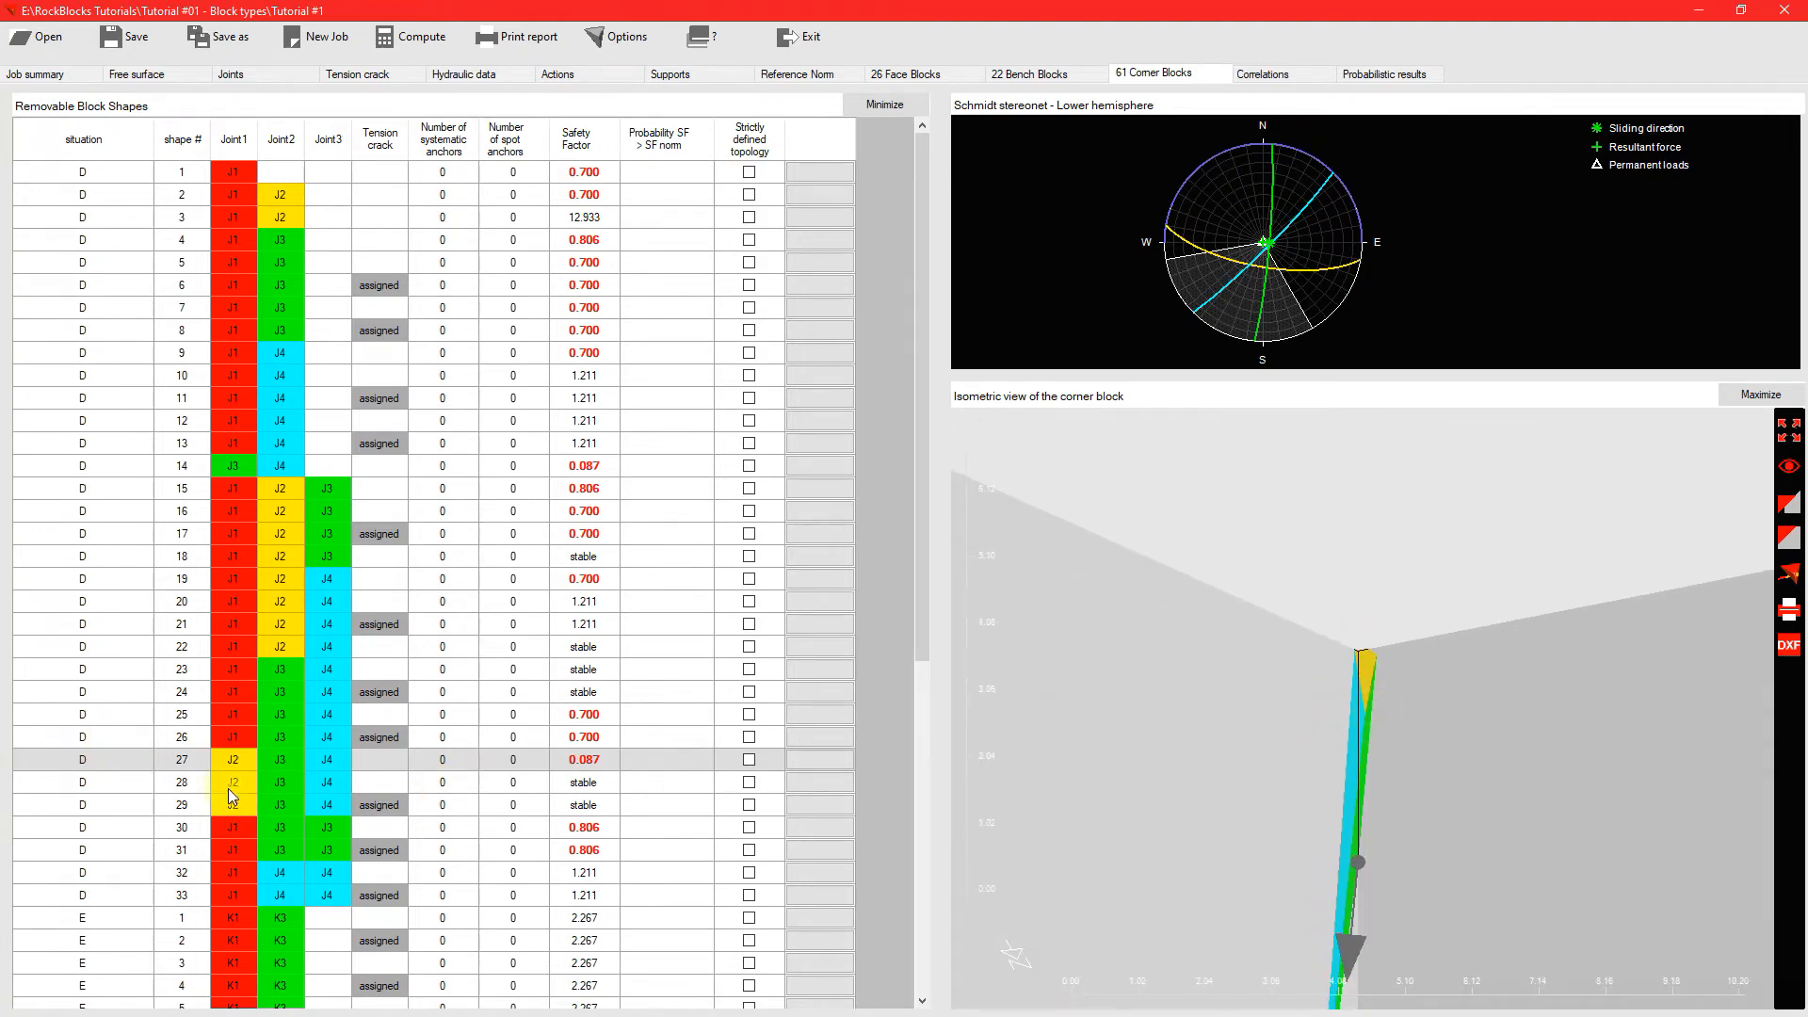
click(133, 781)
drag(1549, 626, 1438, 625)
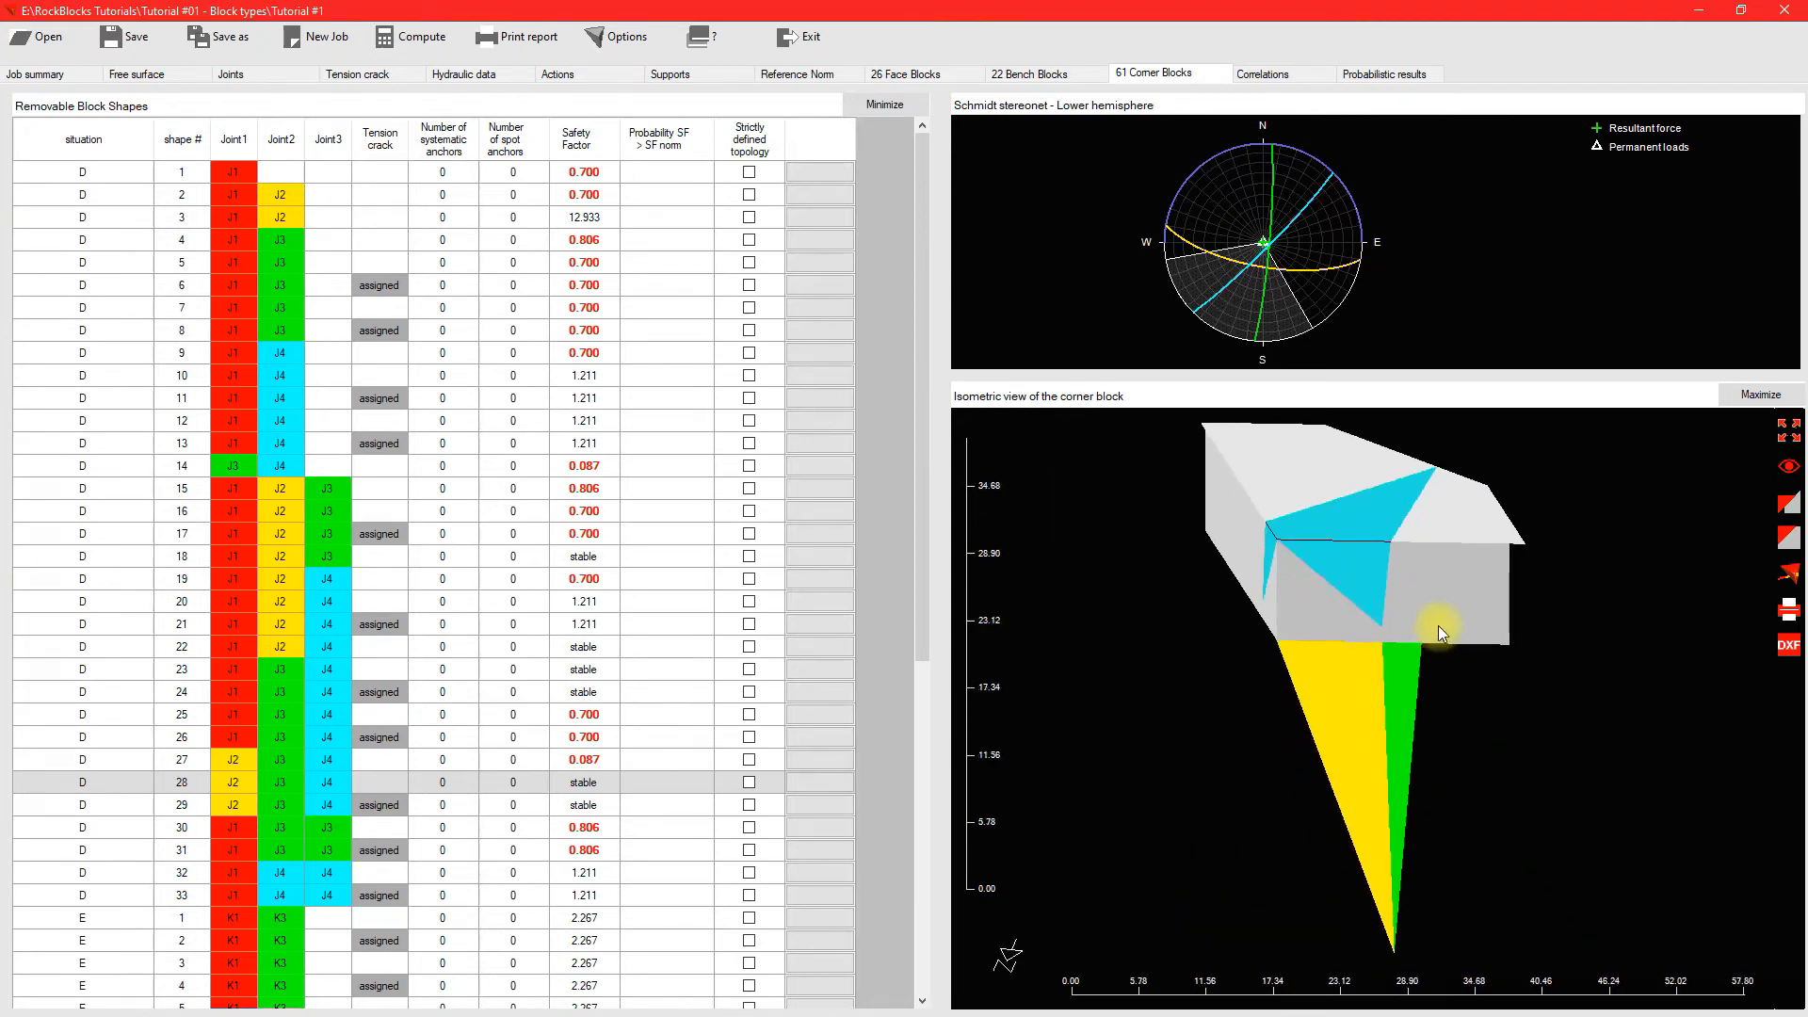
Step: Examine situation D's corner block shapes 30 and 32, which use joint J3 or J4 twice together with J1
click(75, 830)
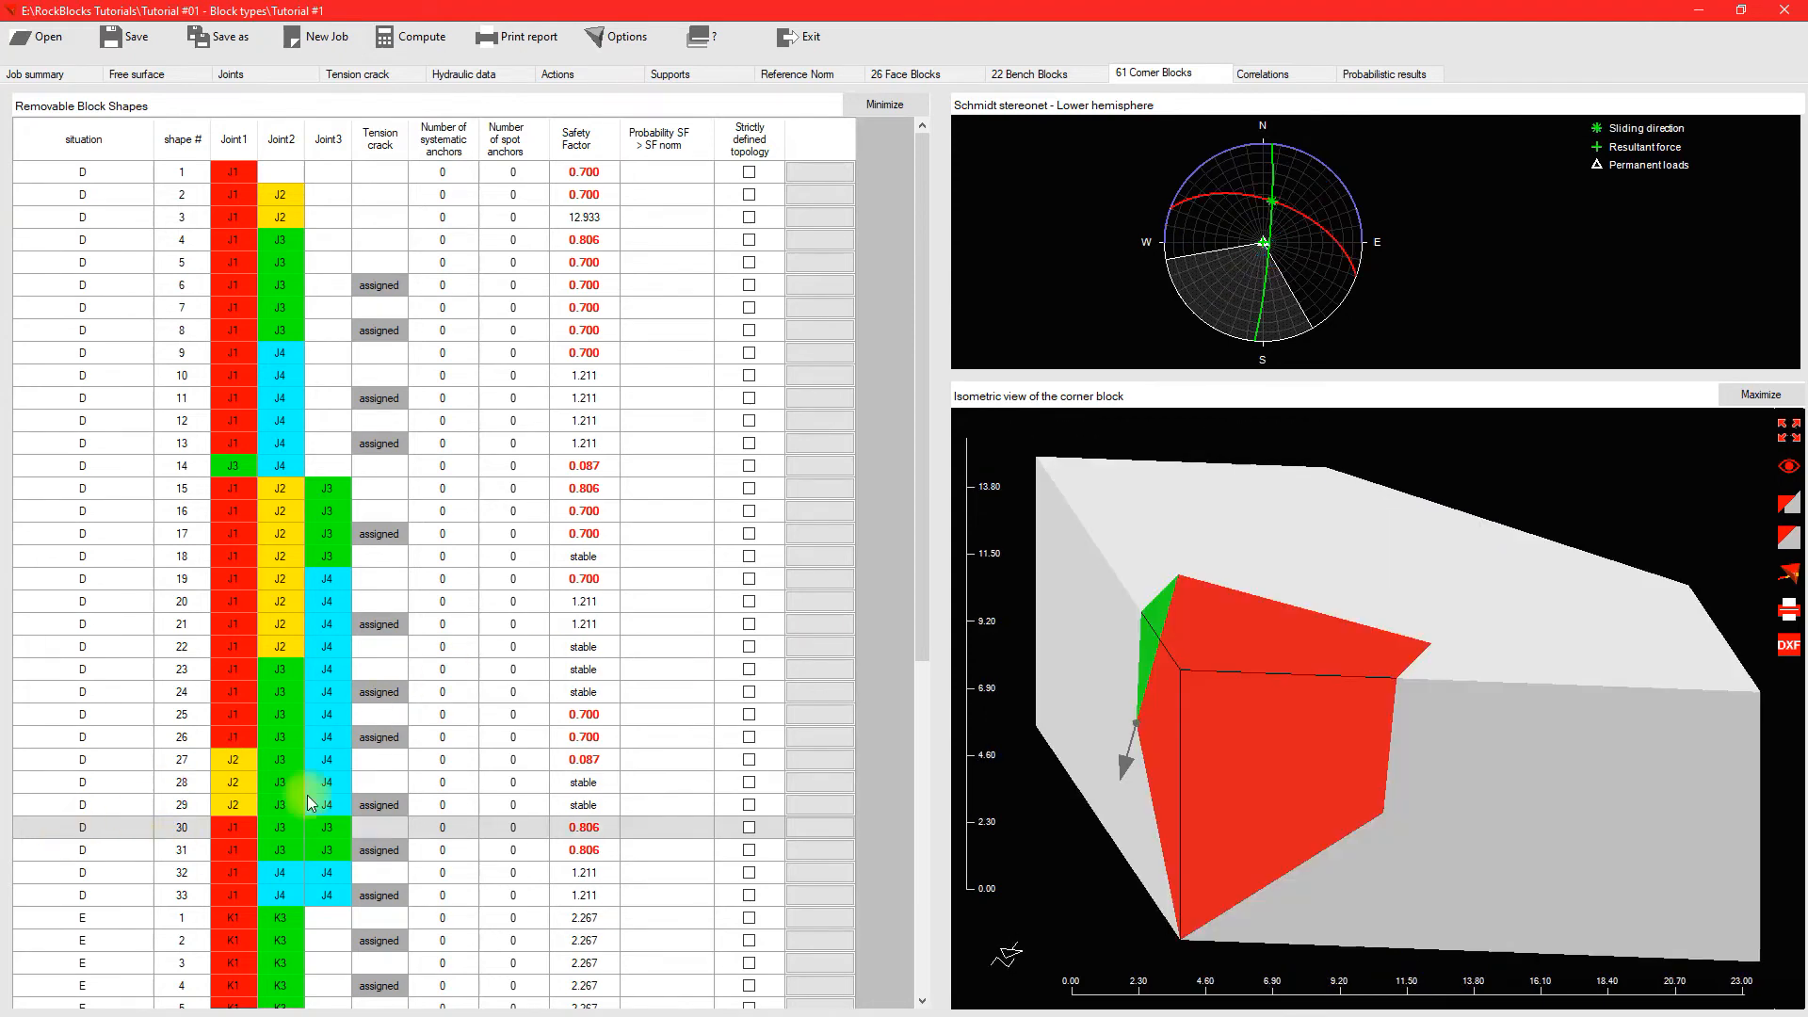
click(73, 872)
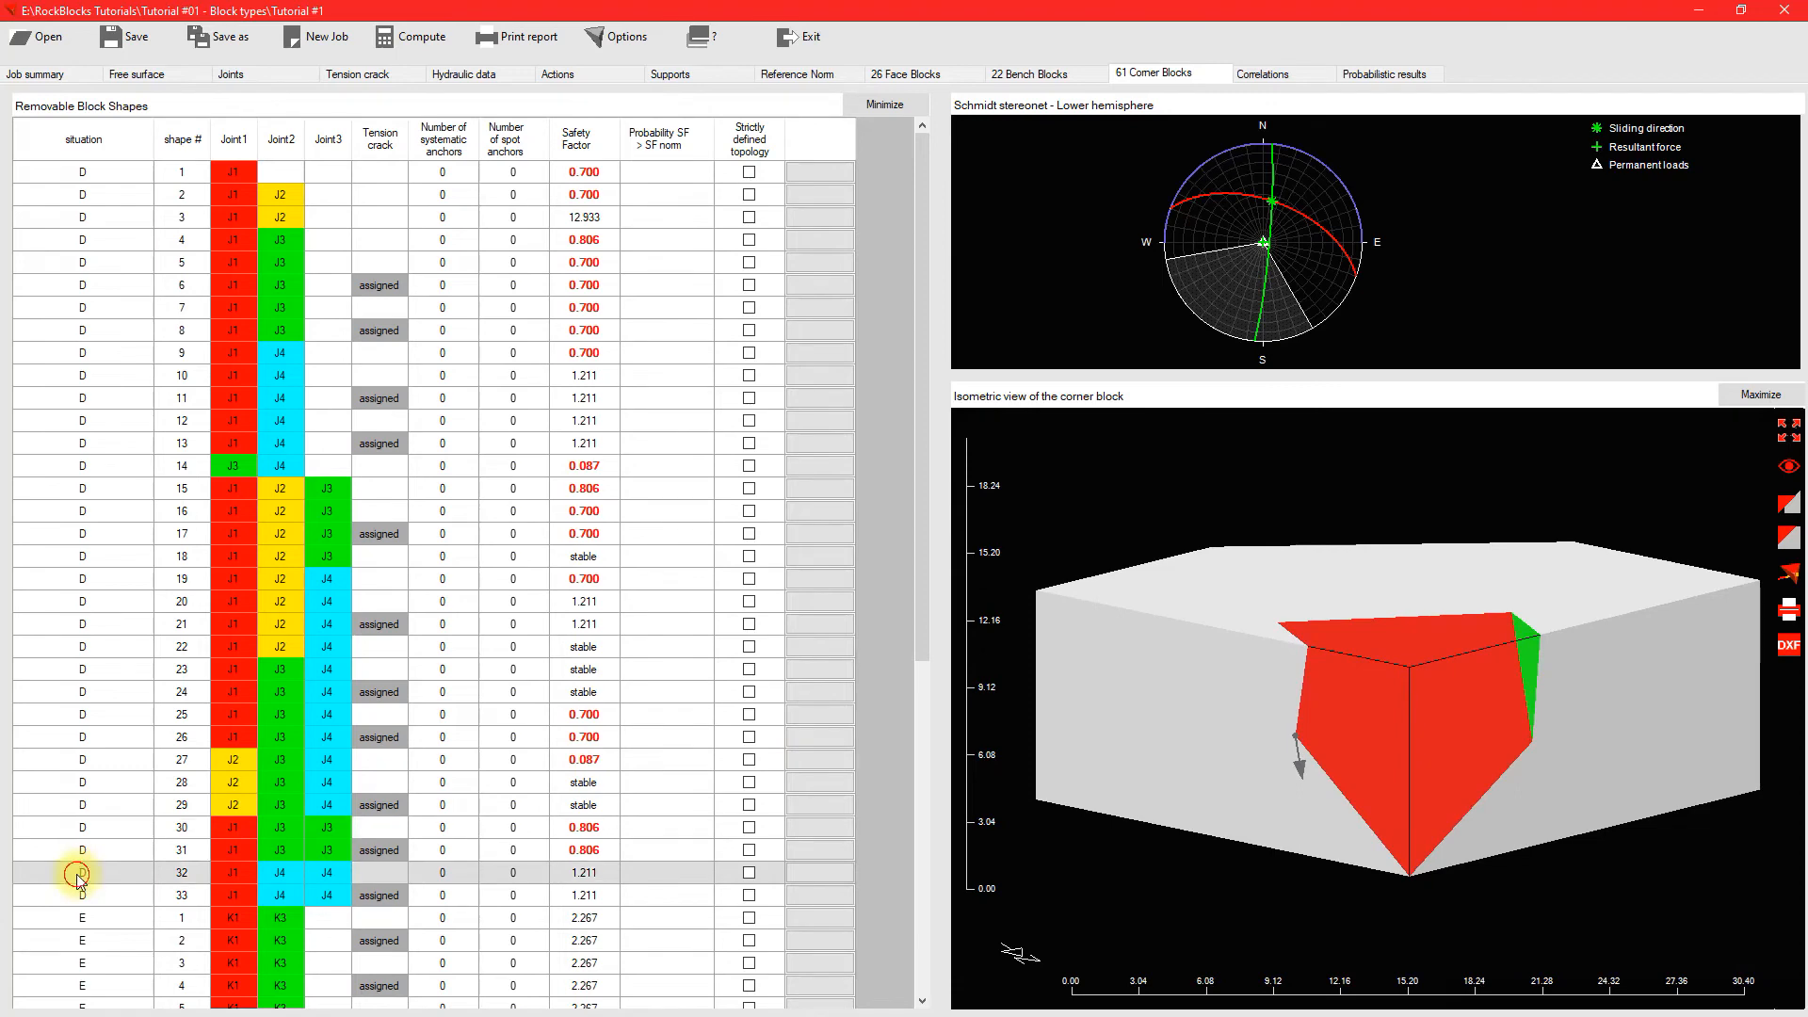
drag(1602, 697, 1440, 707)
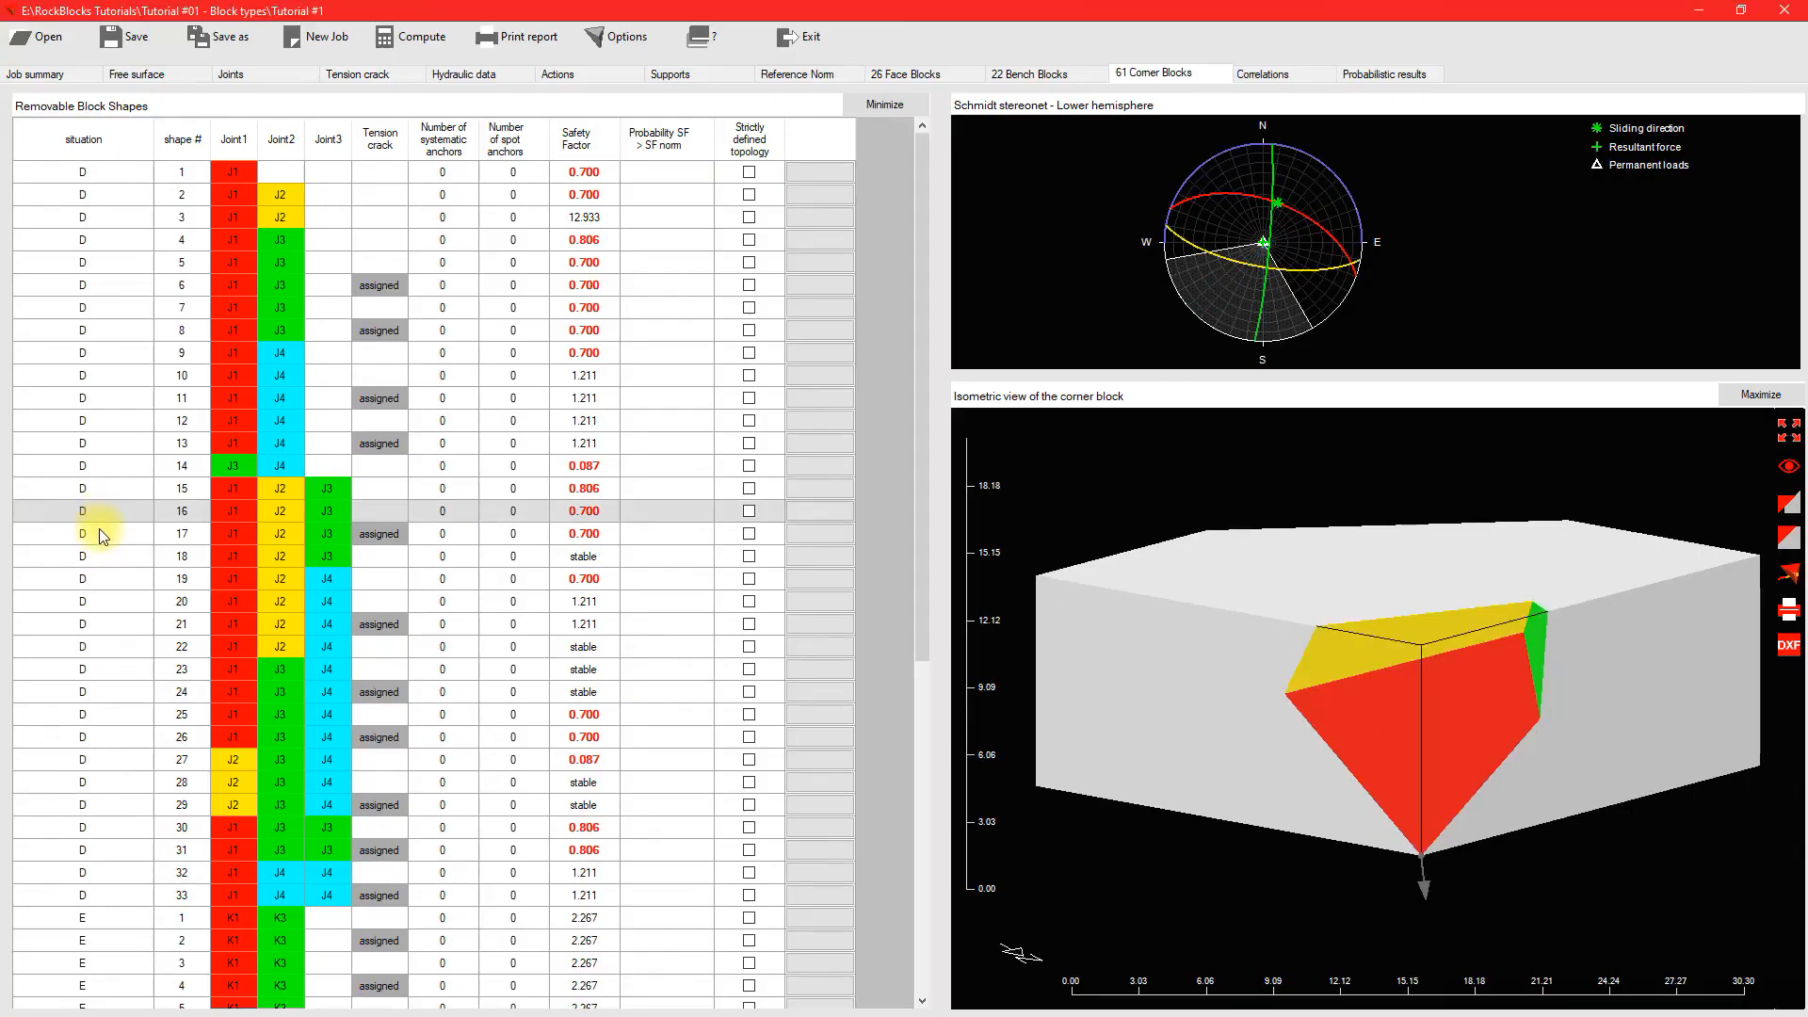
Step: View the tension crack versions of situation D's three-joint blocks in shapes 17 and 21, and compare shape 23 with 24
click(100, 533)
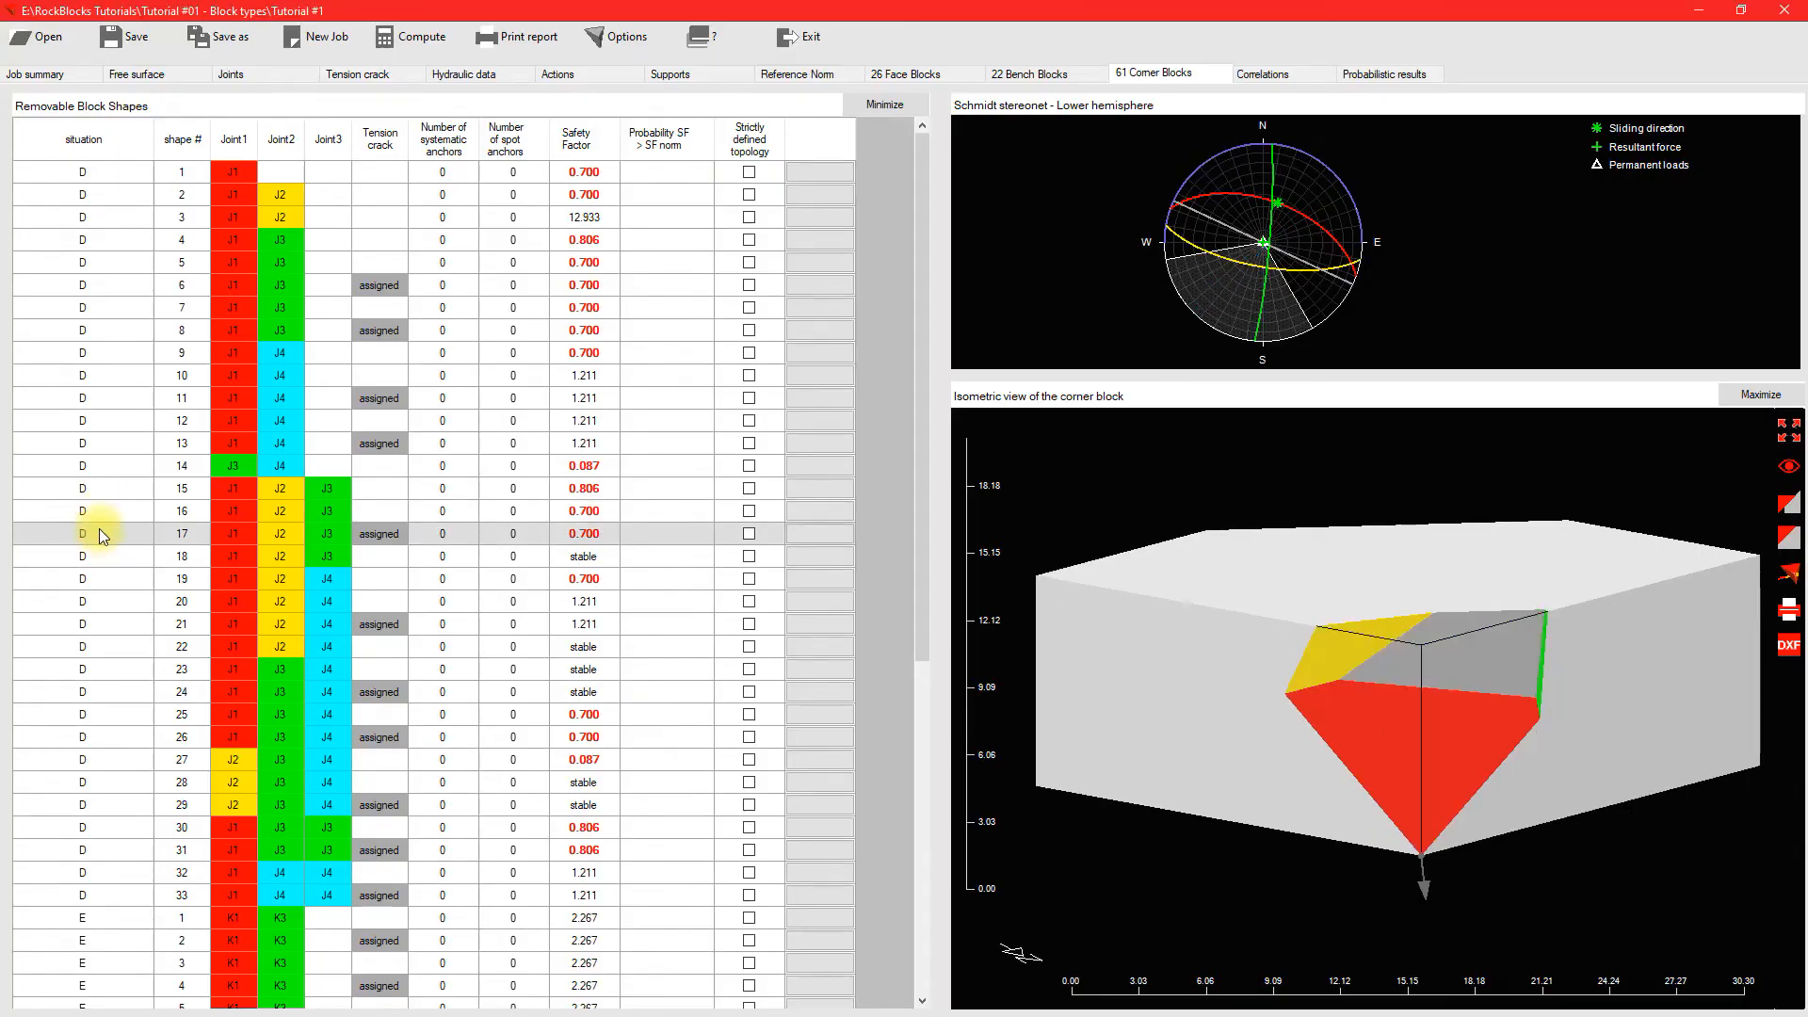
click(107, 625)
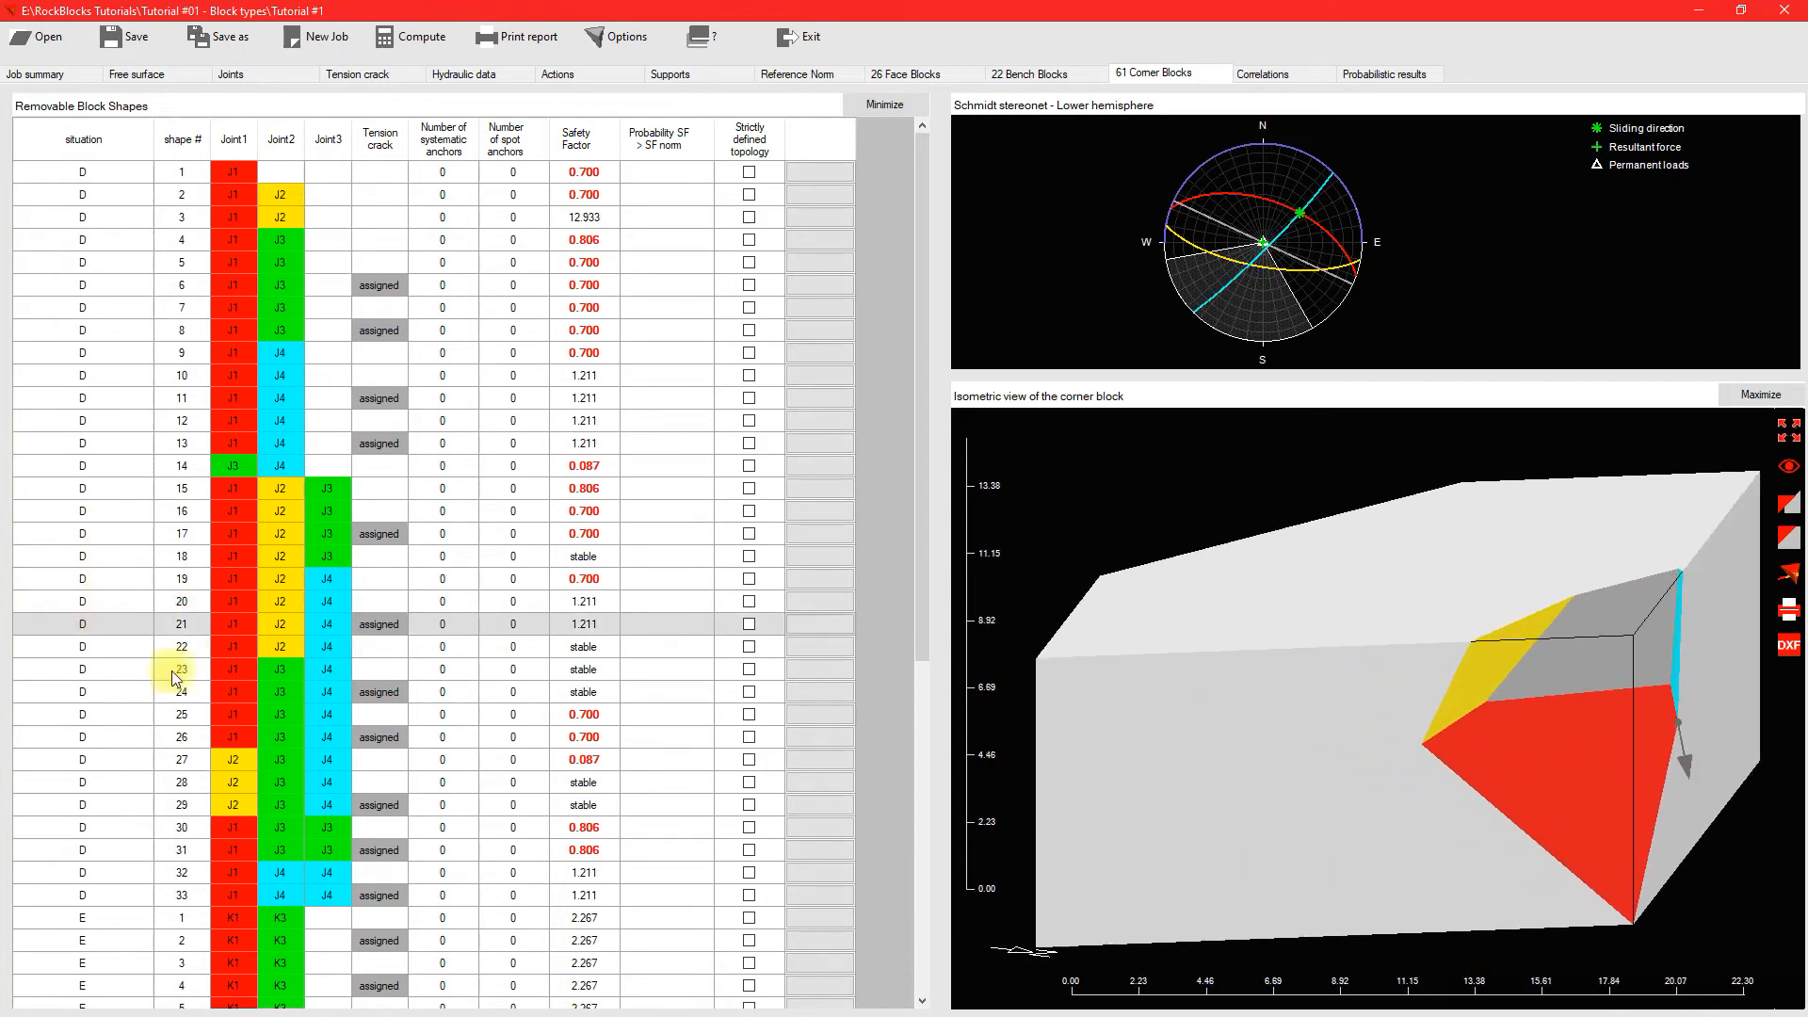
click(117, 670)
click(118, 694)
drag(1320, 721, 1612, 698)
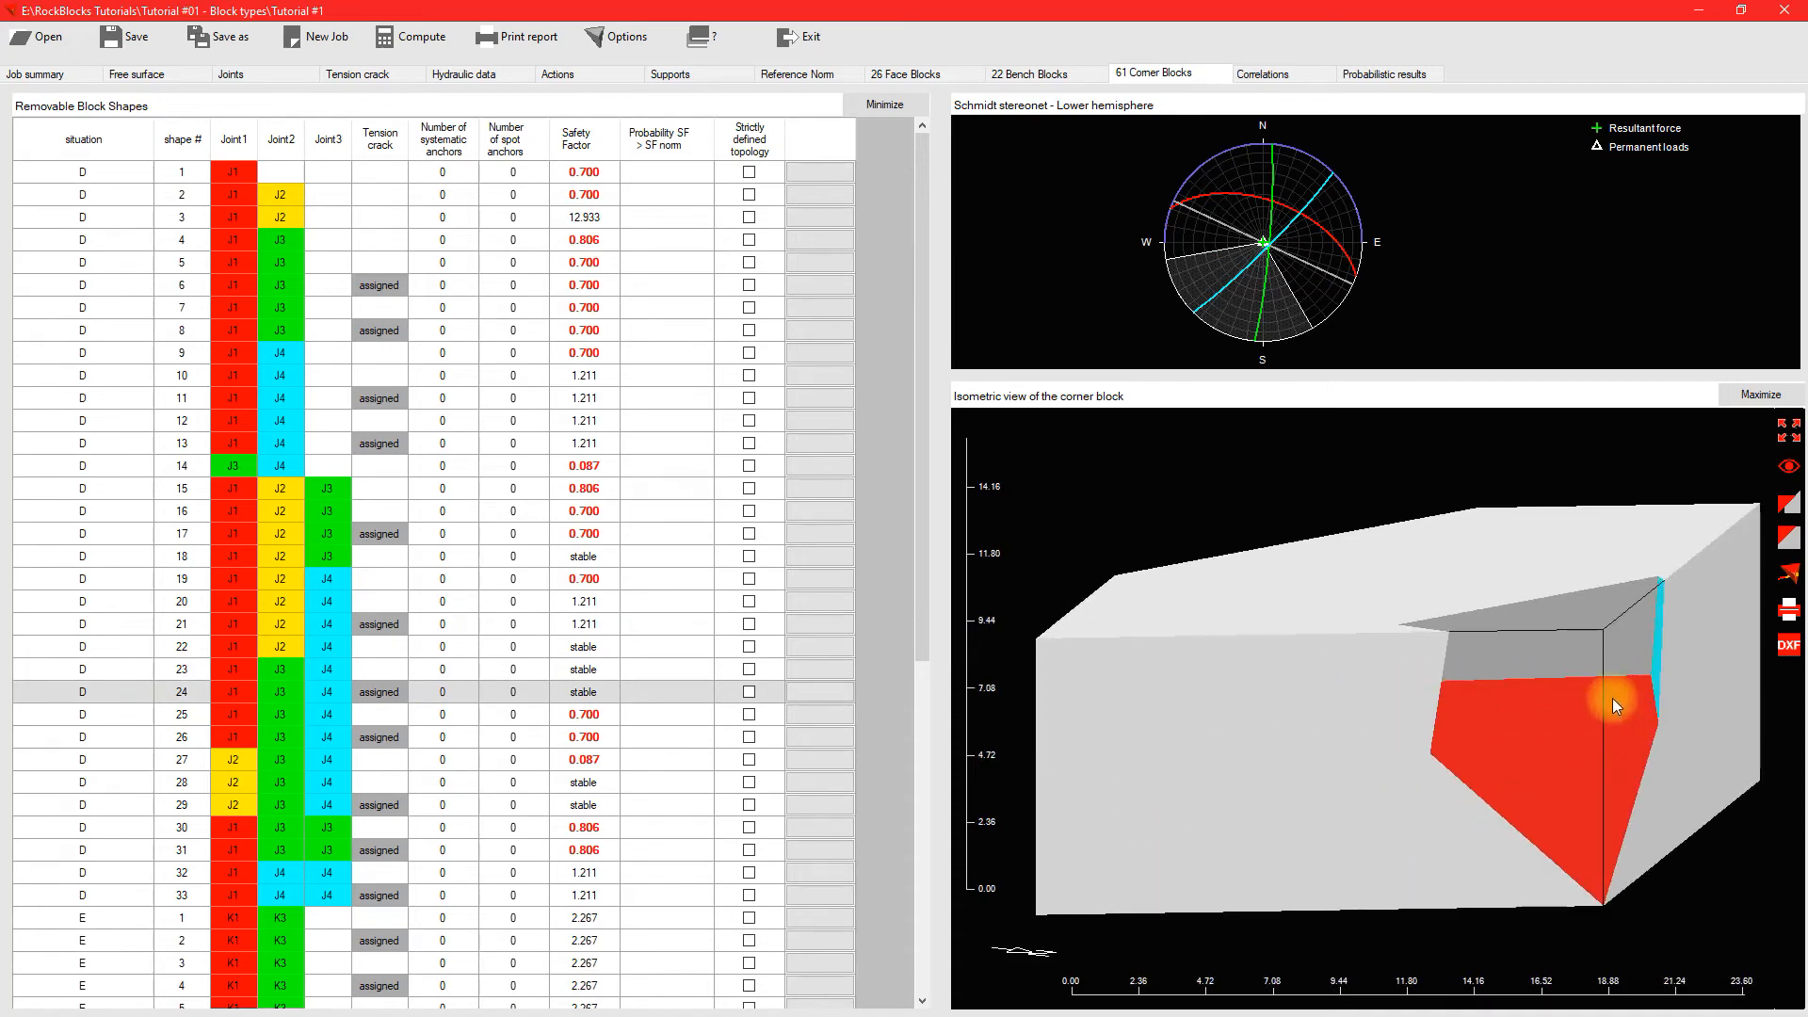
Step: Compare situation D's shapes 25 and 28 with their tension crack versions, shapes 26 and 29, from different angles
click(117, 716)
click(117, 737)
drag(1580, 712, 1416, 709)
click(89, 782)
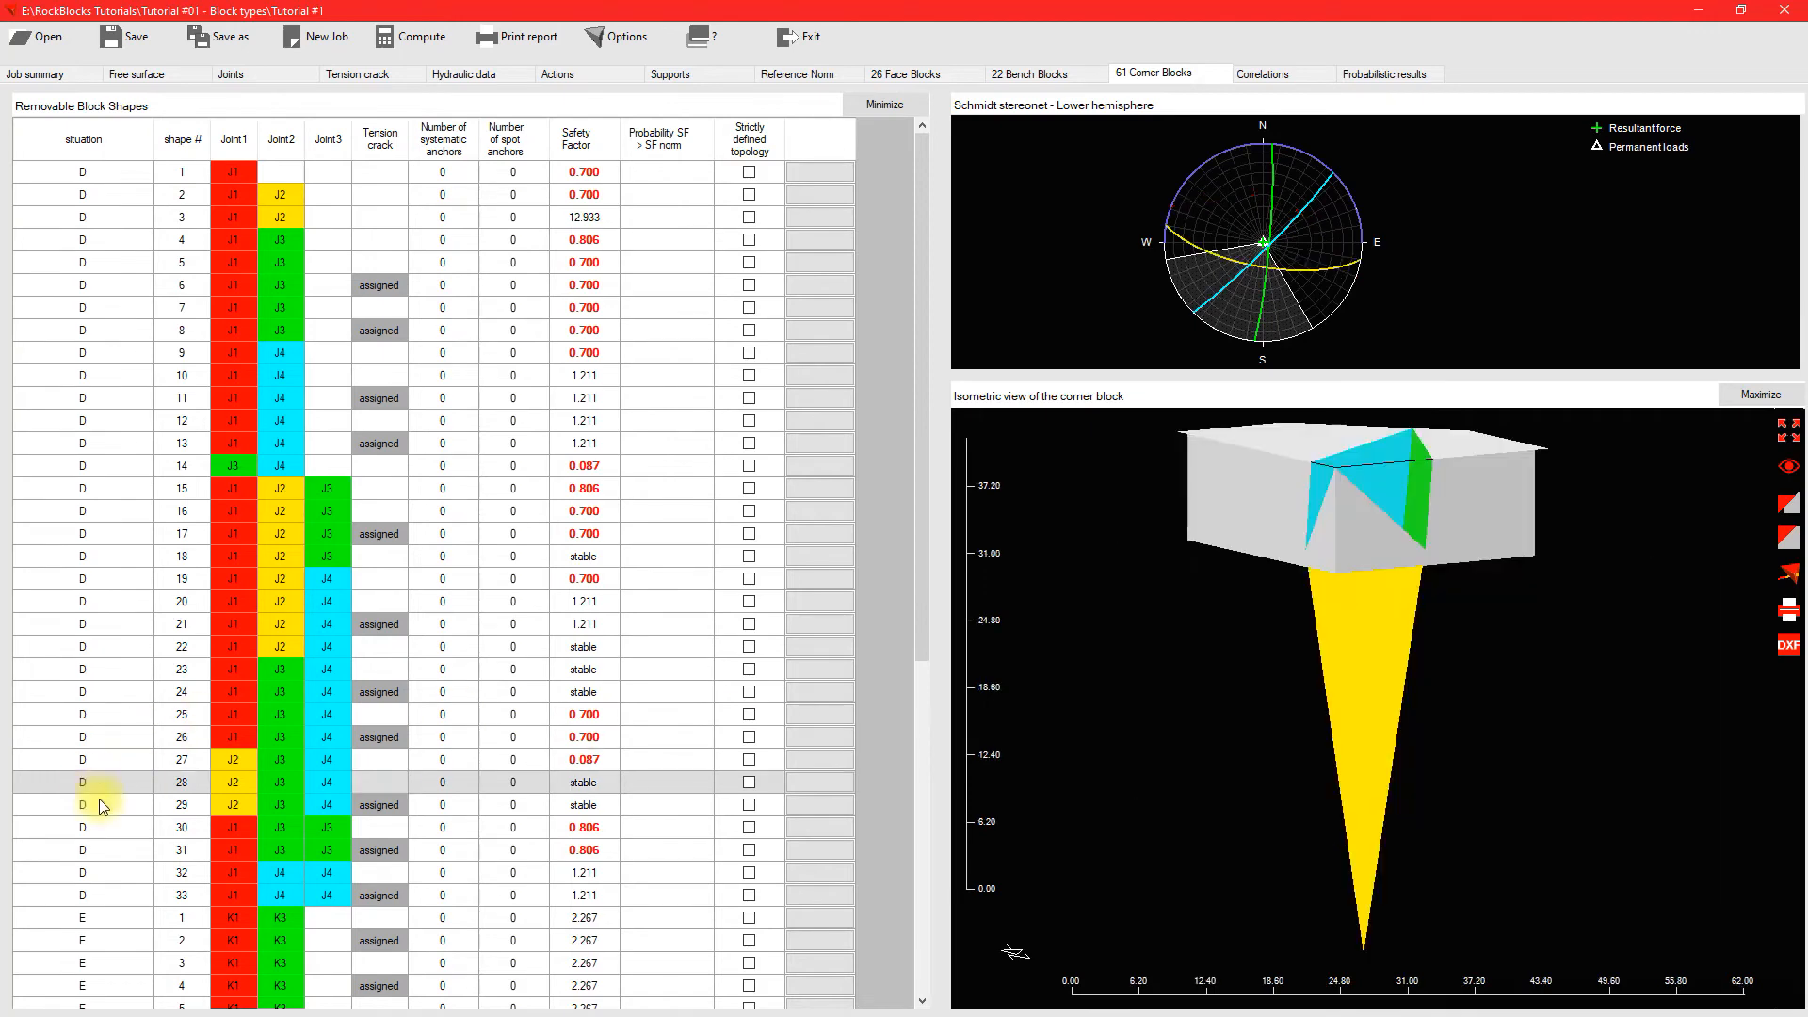
click(94, 803)
drag(1443, 606, 472, 713)
Step: Compare situation D's repeated-joint block shapes 30 and 32 with their tension crack versions, shapes 31 and 33
click(128, 830)
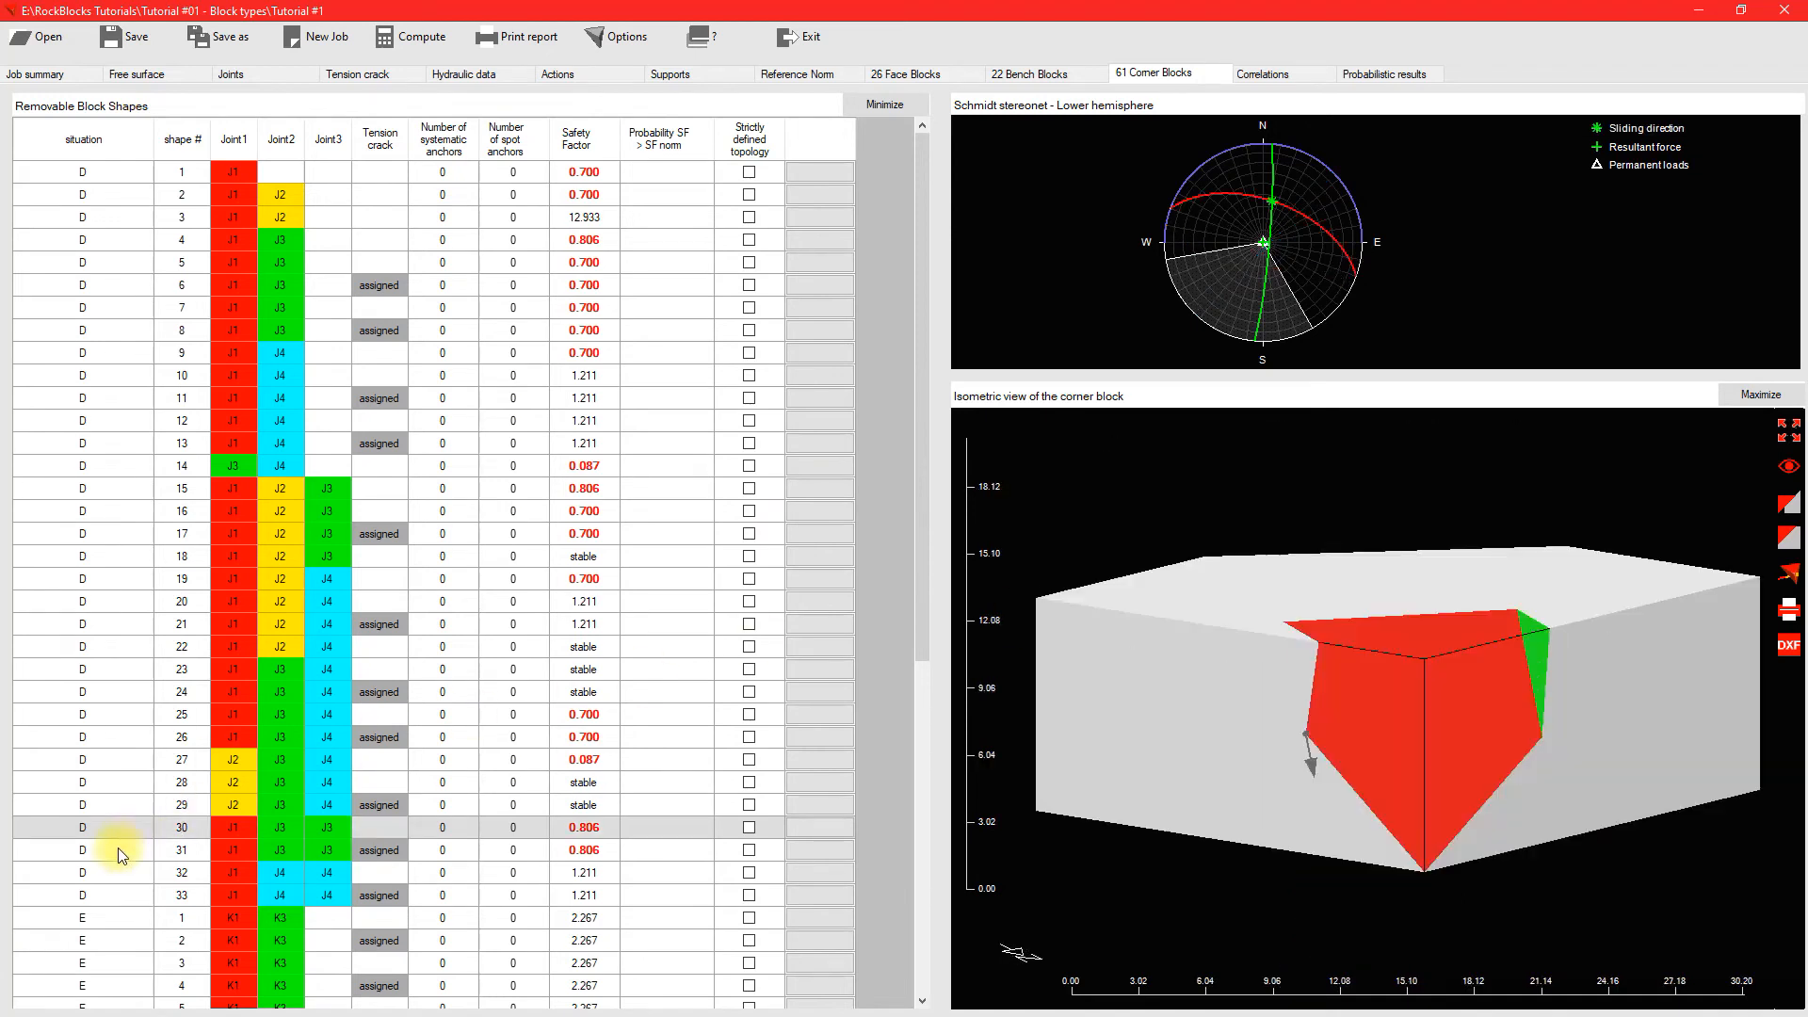
click(122, 847)
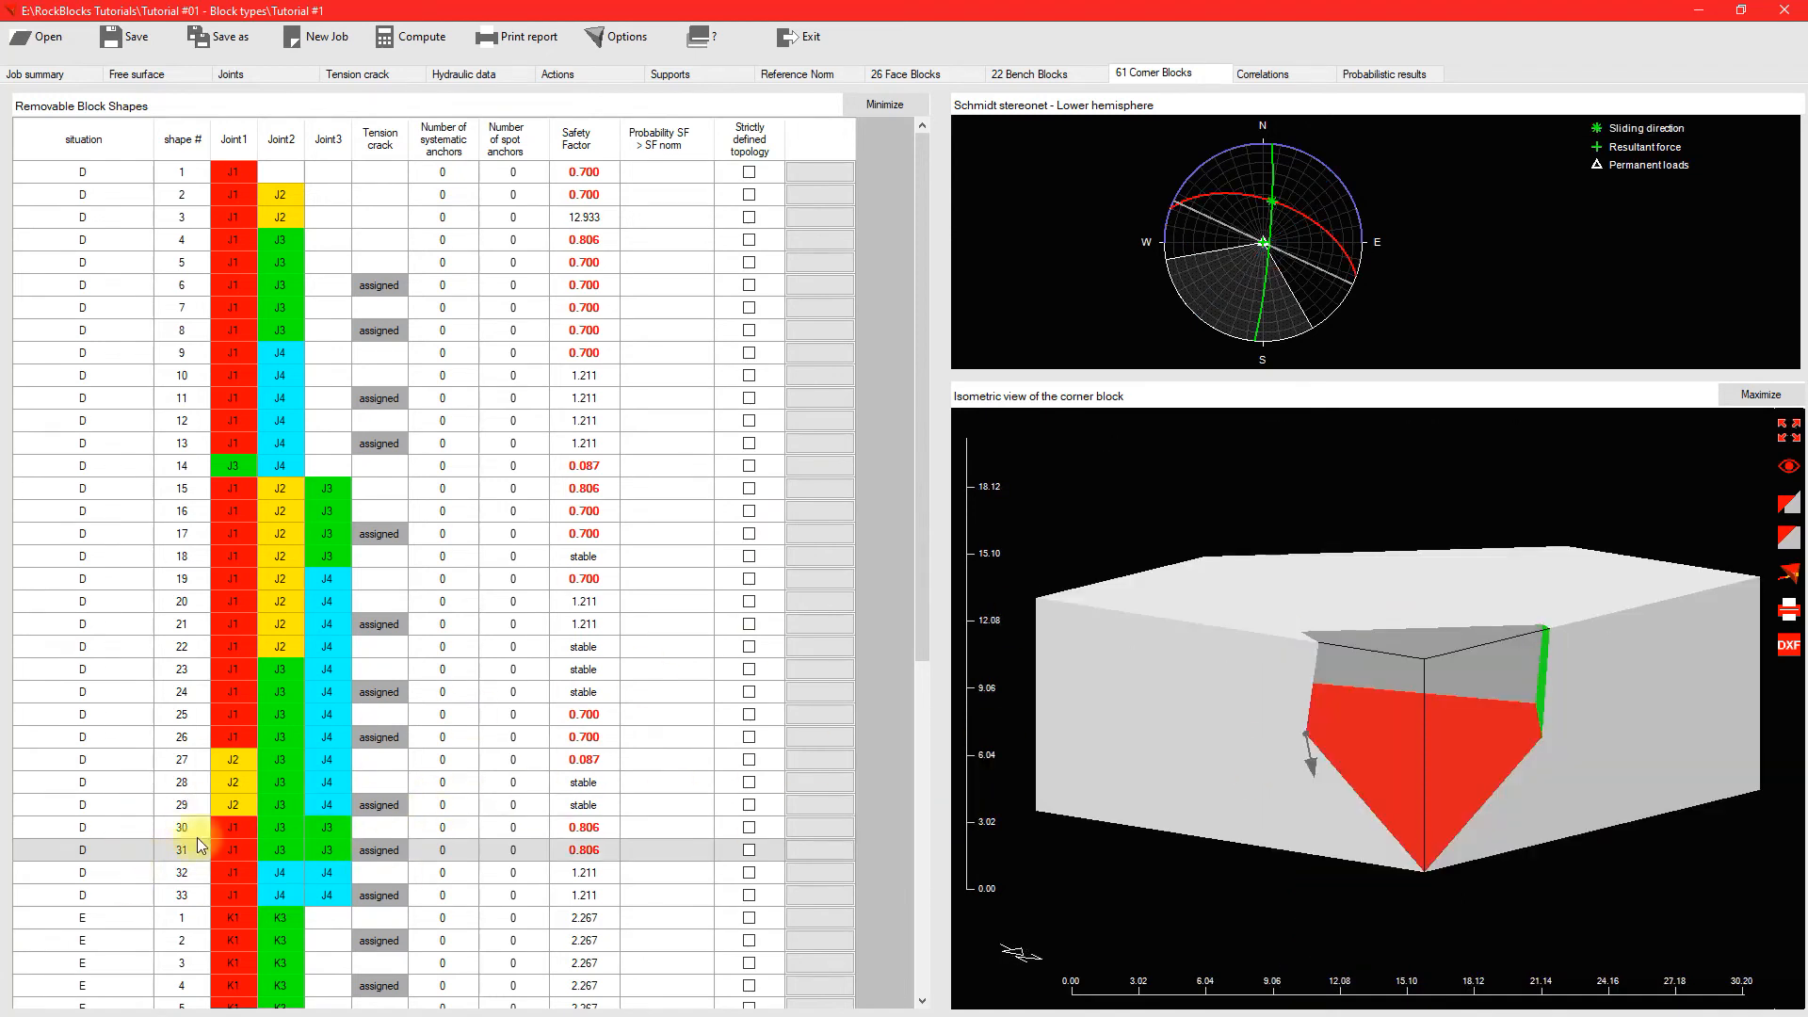
click(120, 872)
click(113, 895)
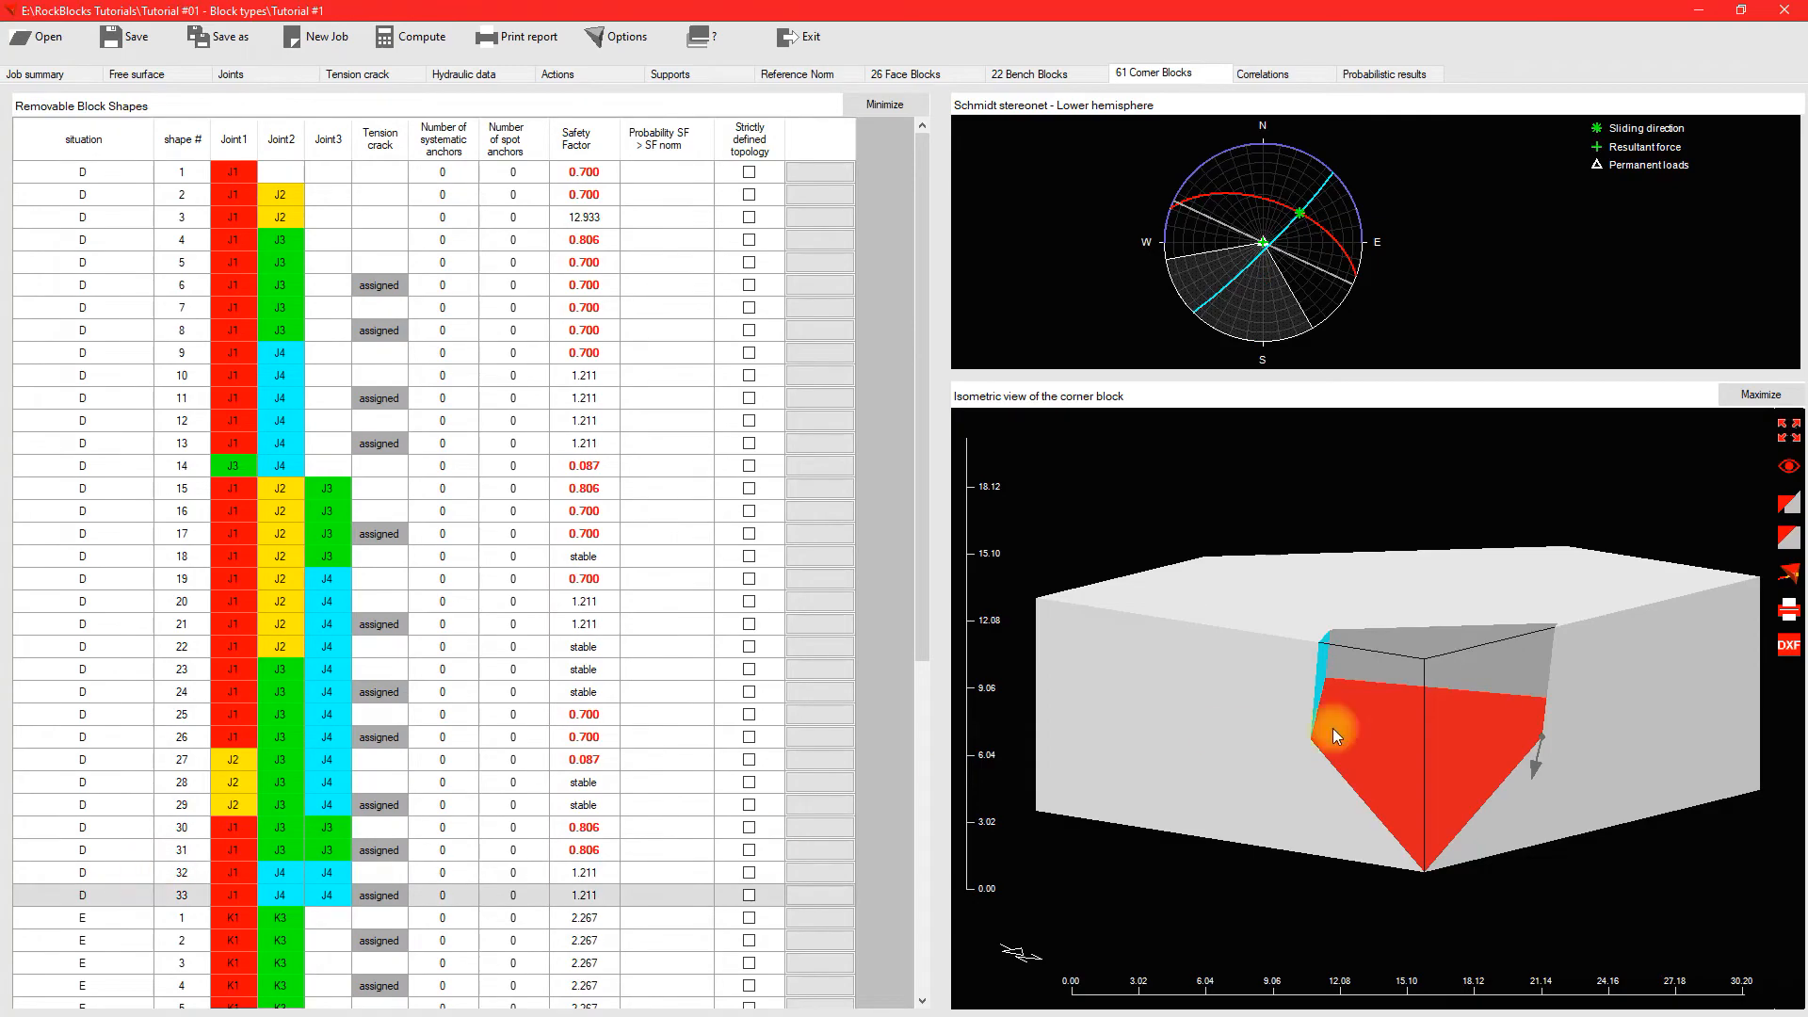
drag(1331, 727, 1436, 706)
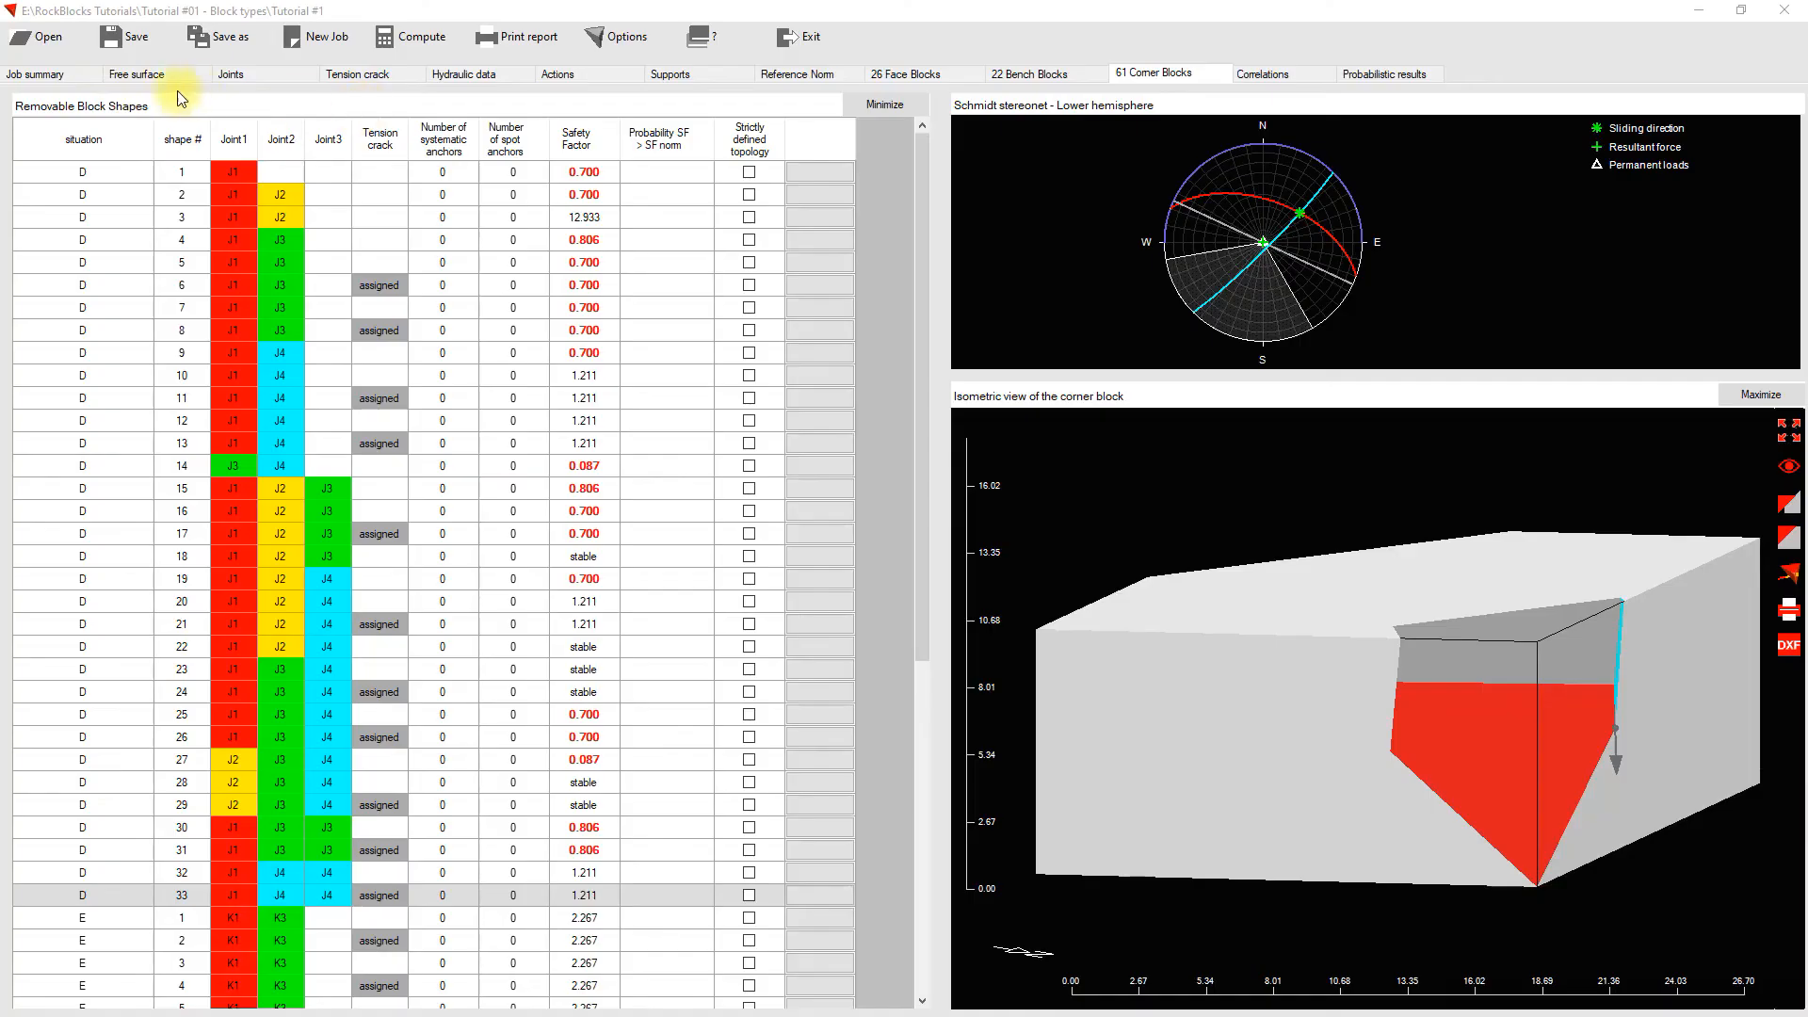
Step: Return to the job summary and select corner block situation E
click(40, 72)
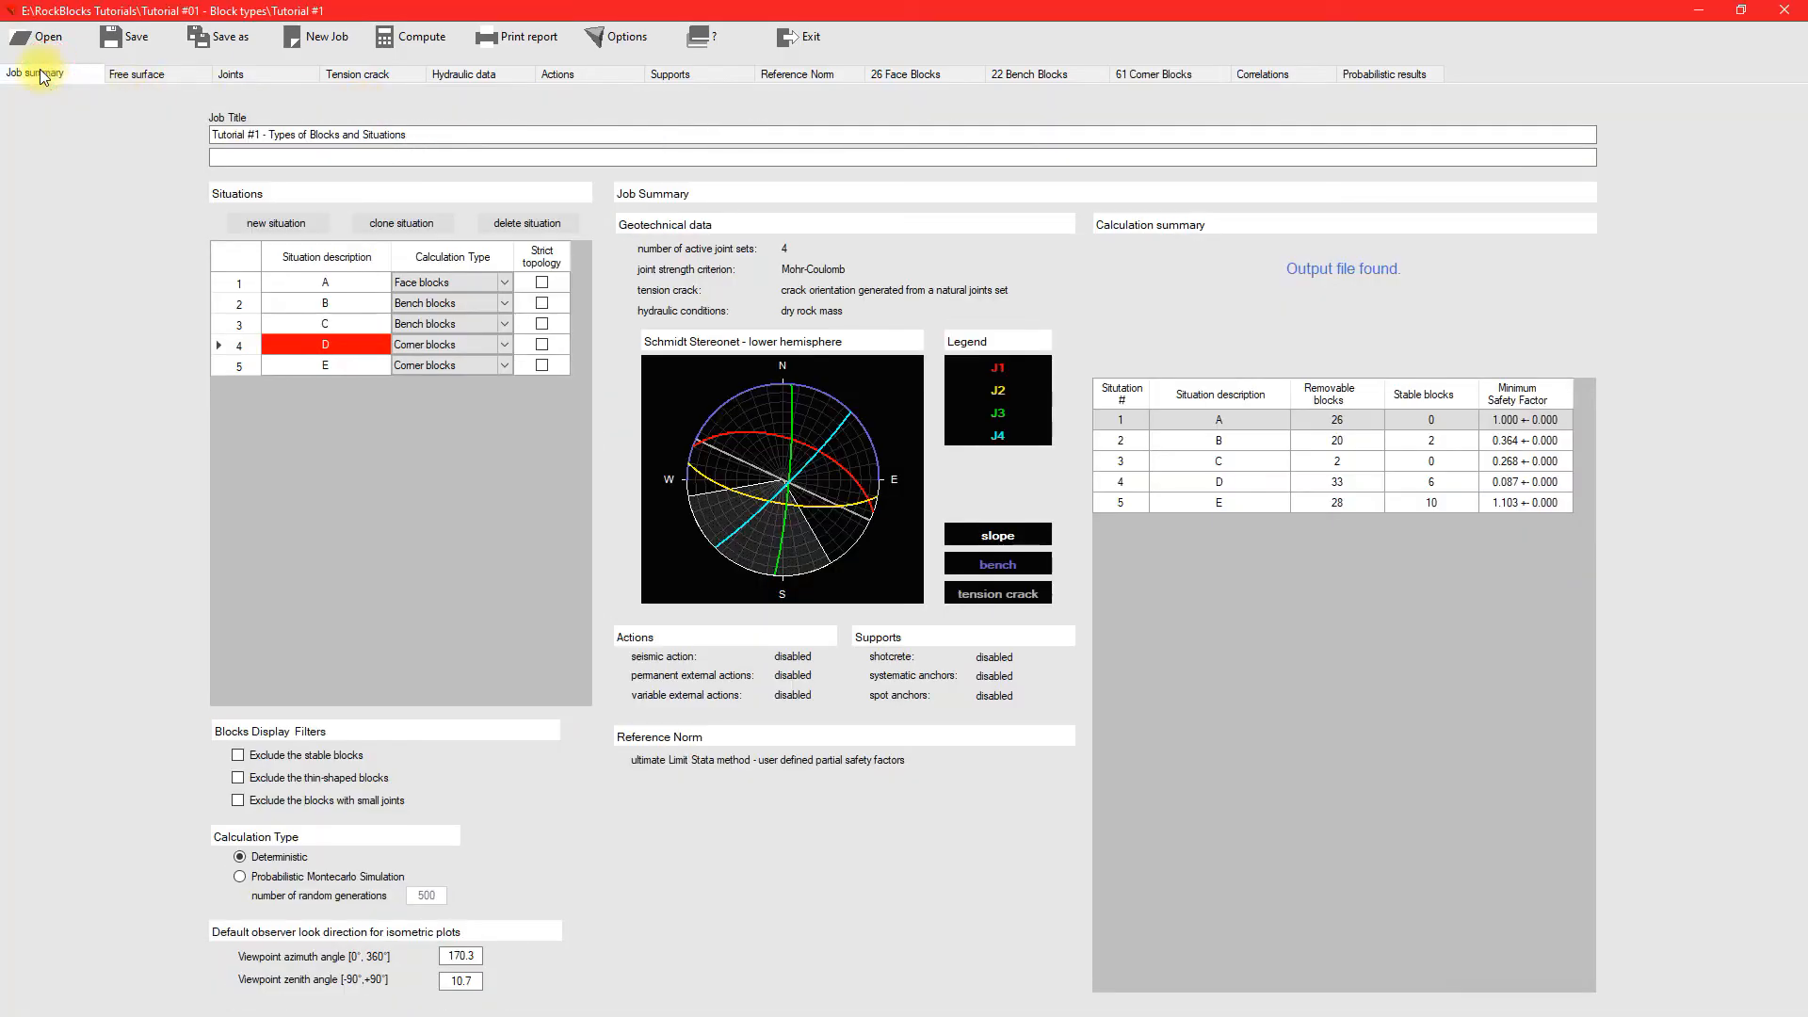
click(245, 367)
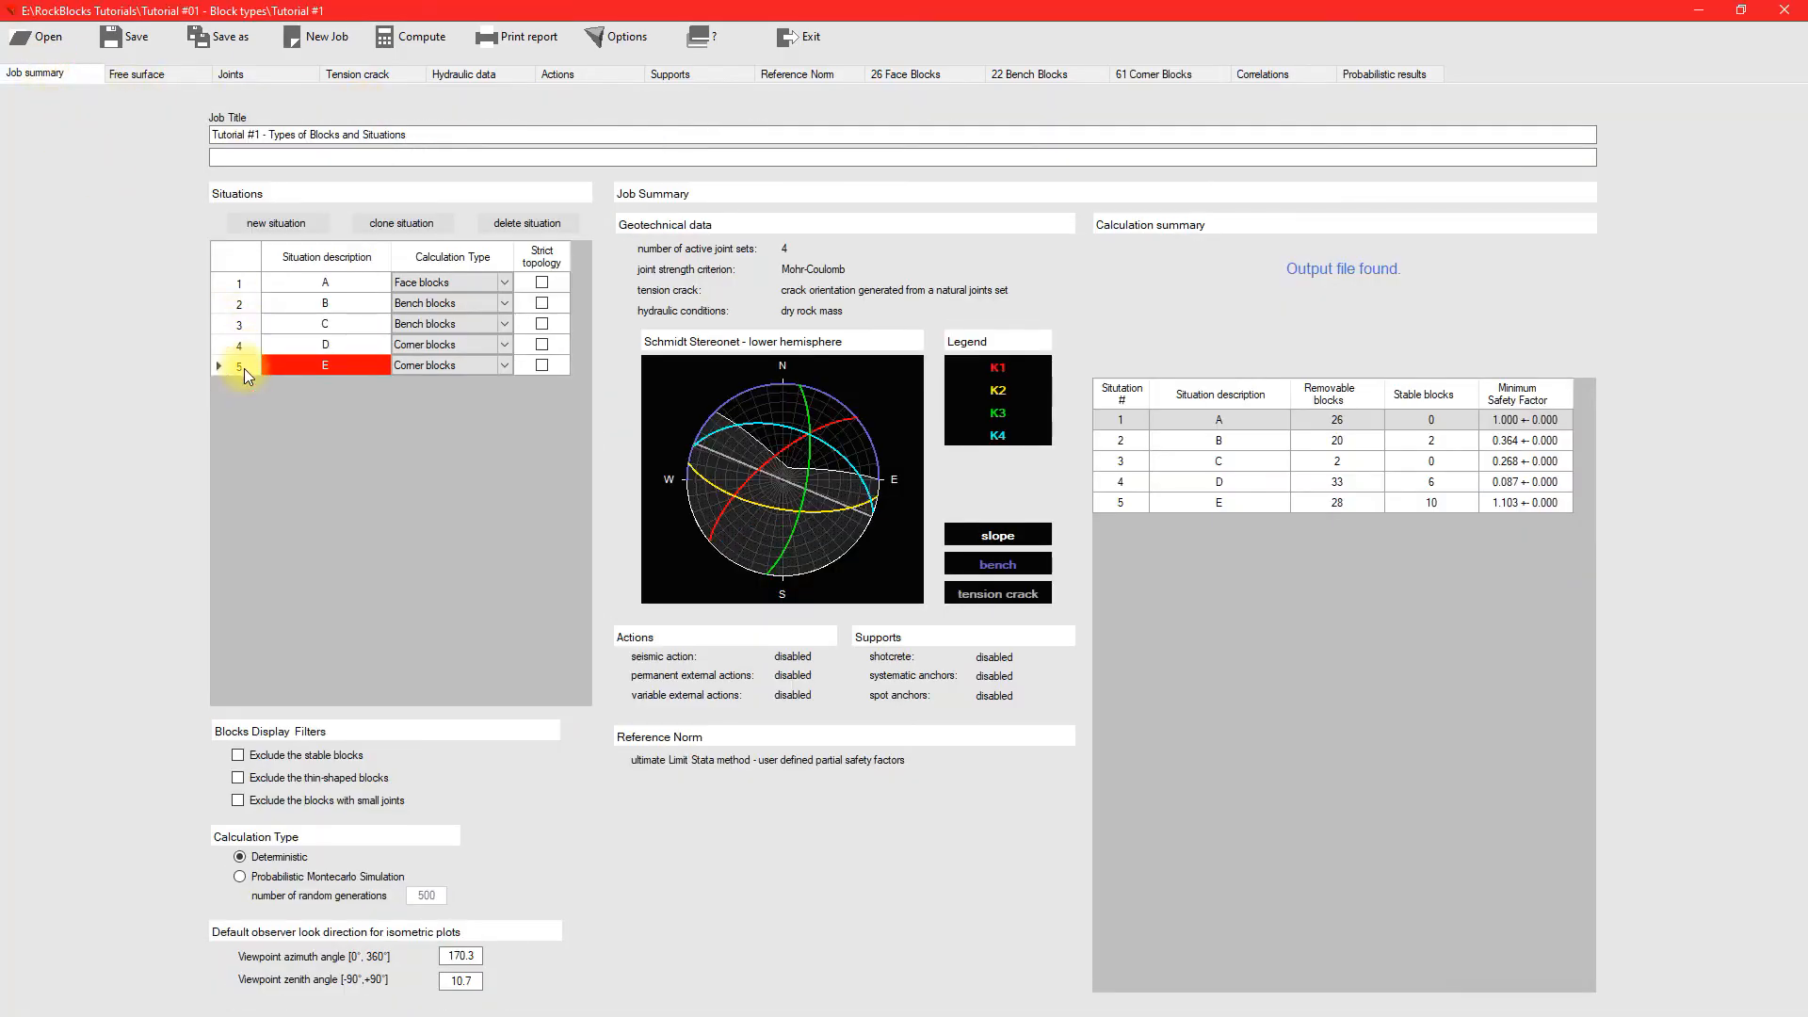